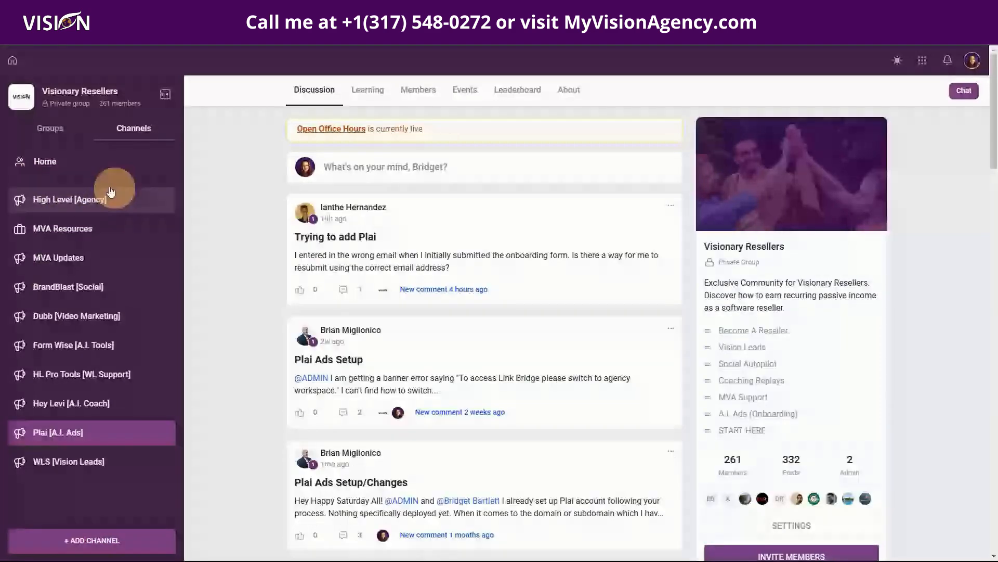
Step: Show the Home feed of the Visionary Resellers community
left_click(106, 166)
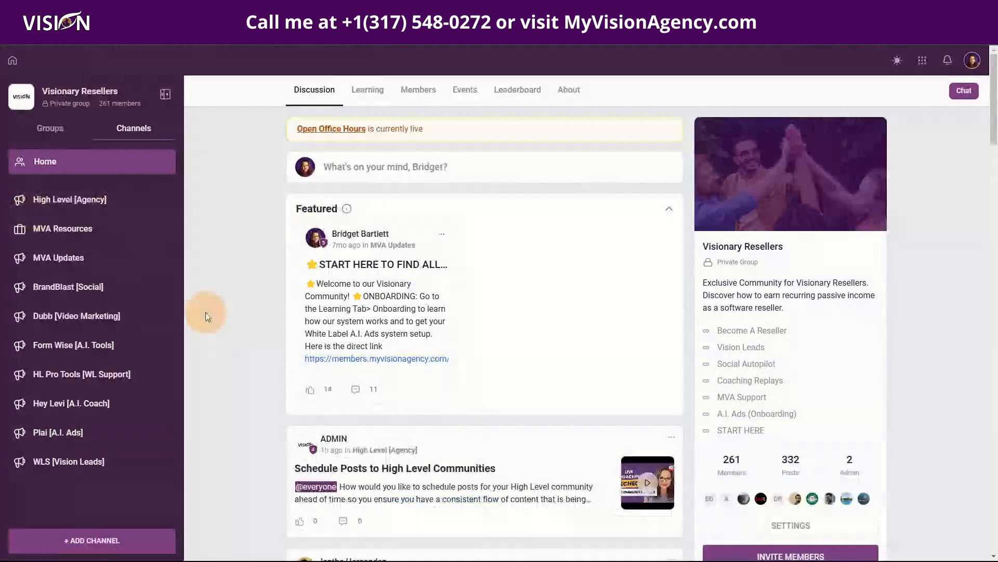
left_click(397, 163)
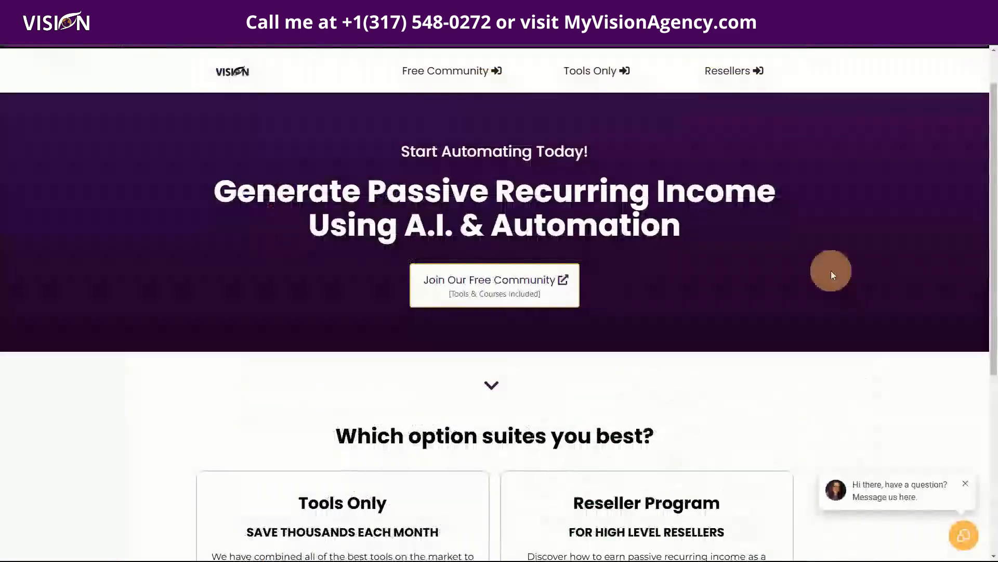
Step: Review the software tools included in the Tools Only option on the agency's website, highlighting their product names
scroll(827, 269, "down", 1)
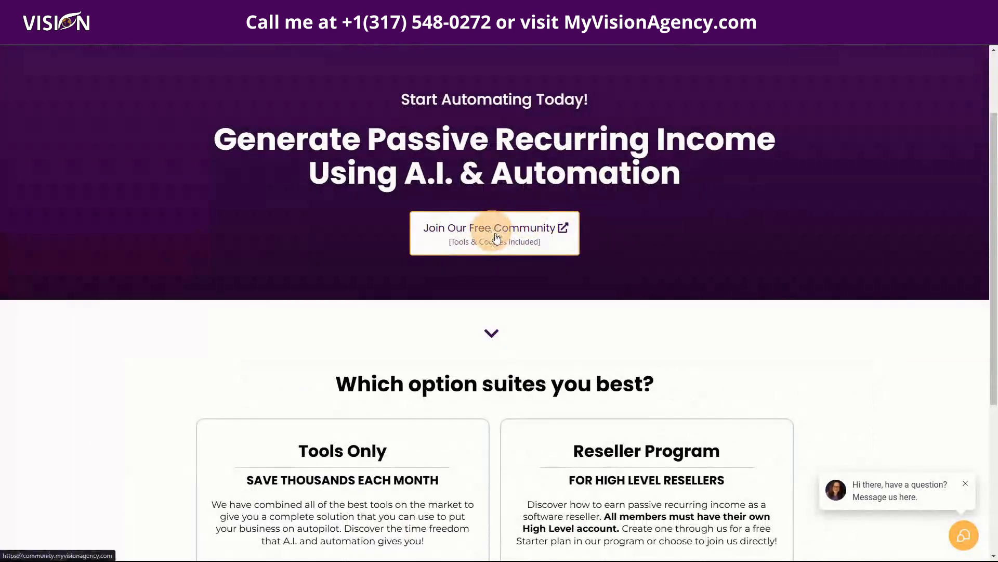
scroll(830, 299, "down", 1)
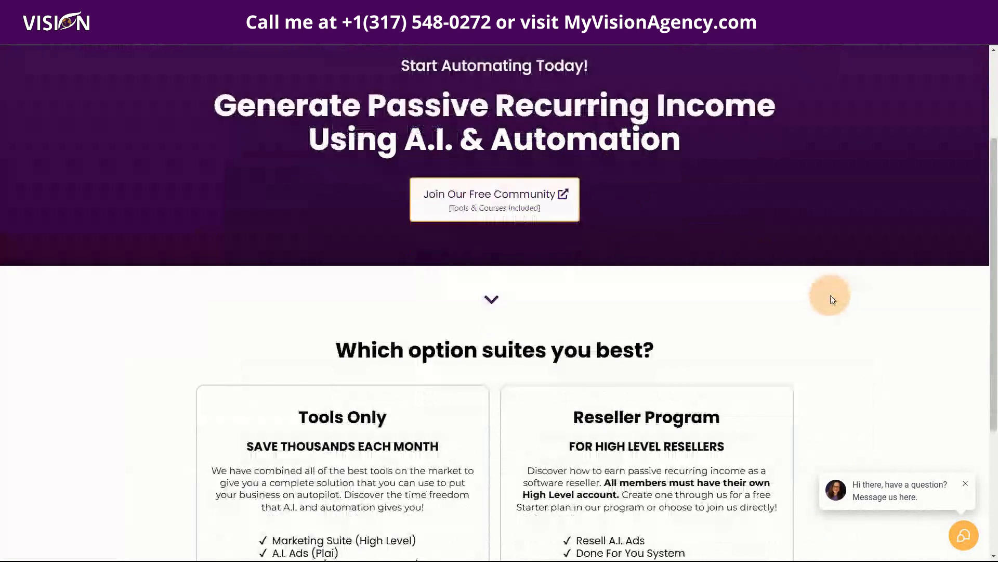
scroll(831, 296, "down", 5)
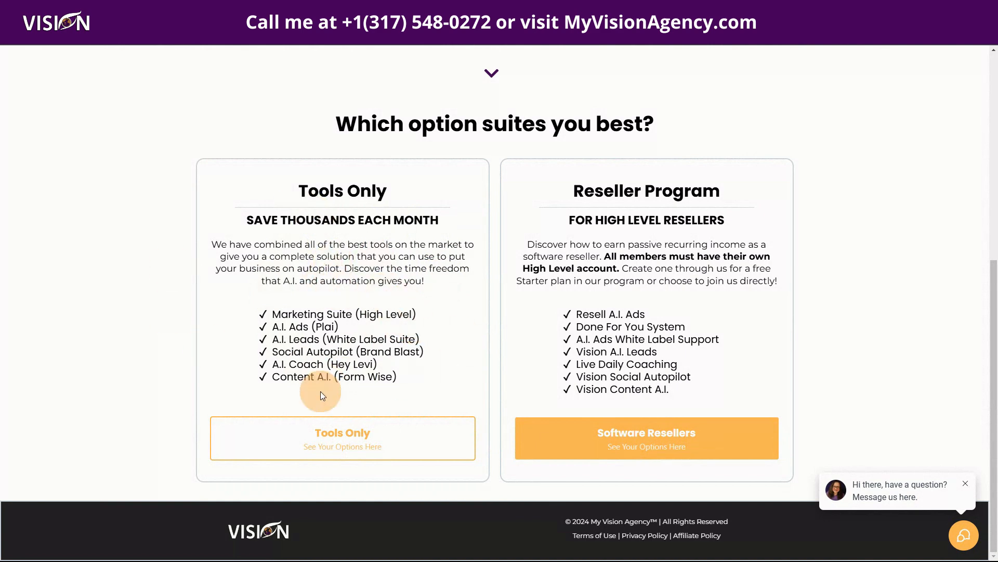
left_click_drag(360, 314, 415, 314)
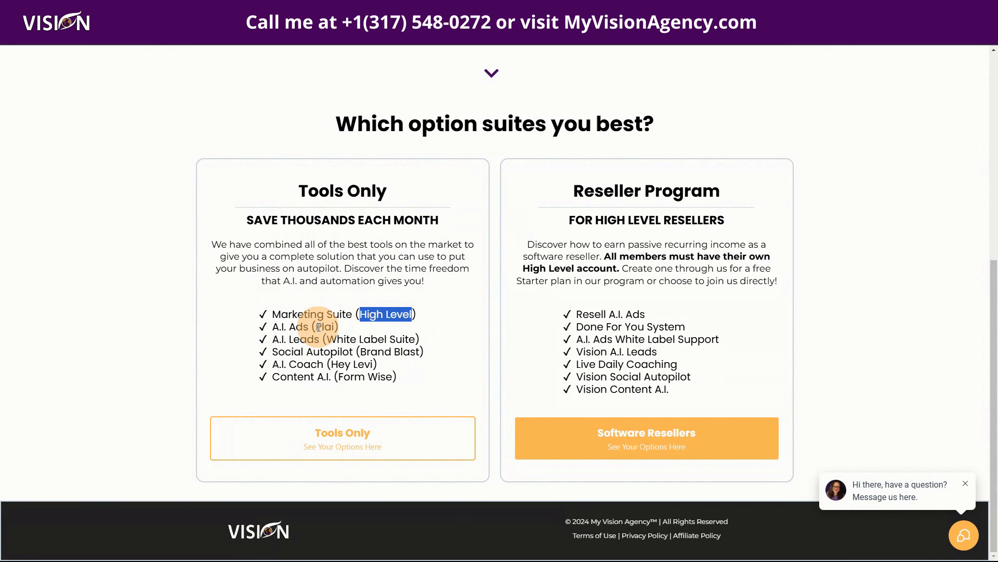
left_click_drag(318, 327, 336, 327)
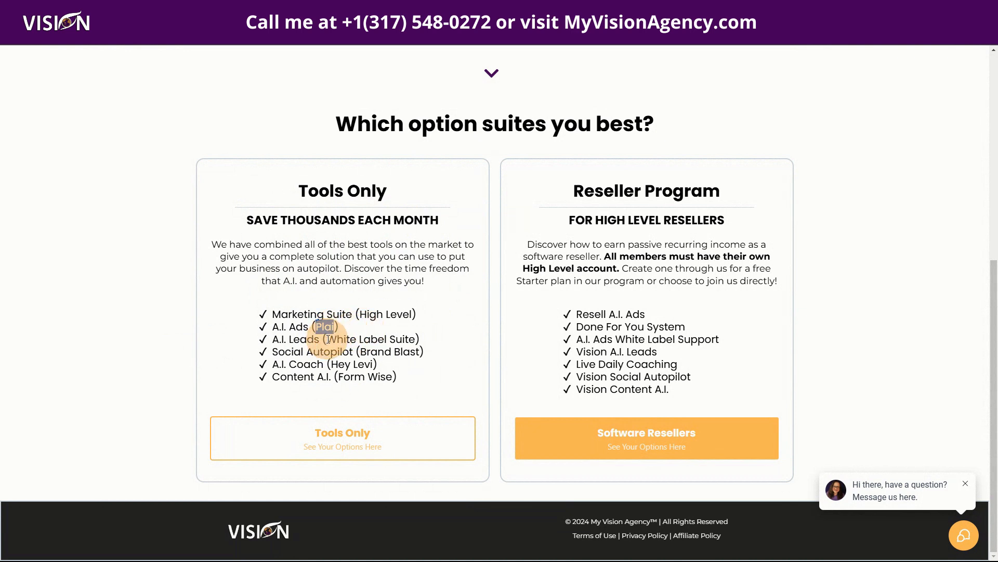
left_click_drag(328, 339, 419, 351)
left_click(366, 348)
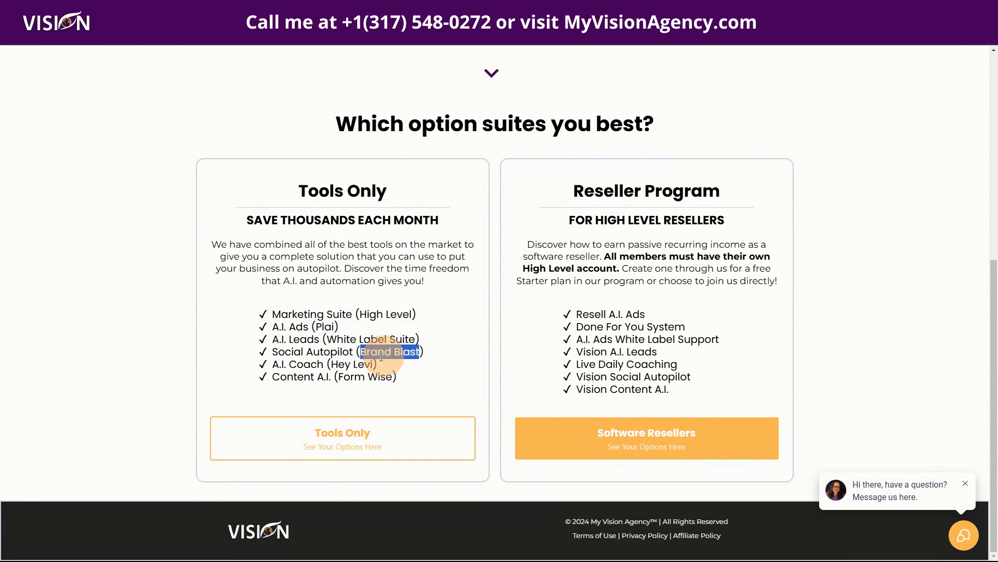
left_click_drag(331, 364, 392, 378)
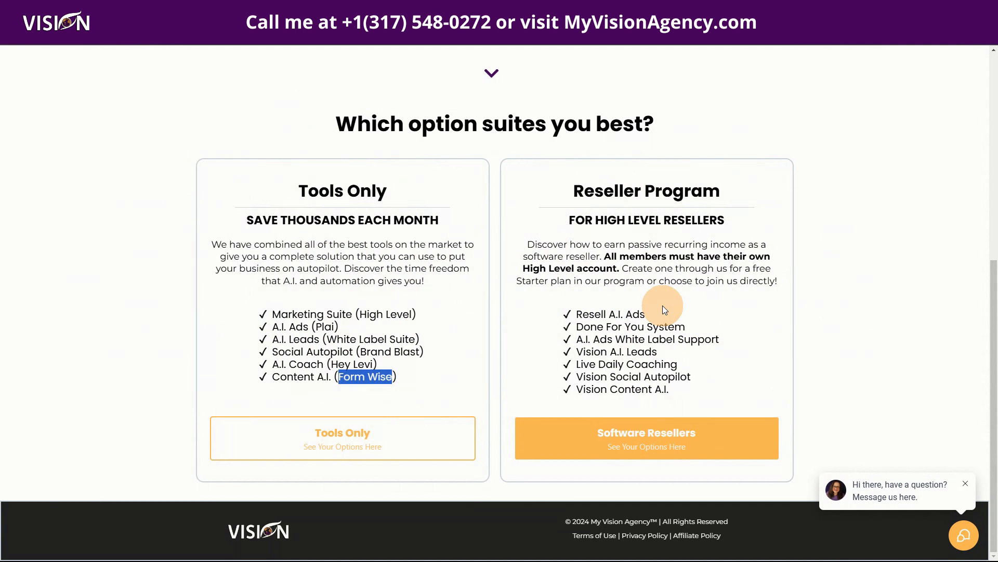
Step: Review the benefits listed for the Reseller Program, highlighting Resell A.I. Ads and the items from Vision A.I. Leads through Vision Content A.I
left_click_drag(663, 308, 697, 390)
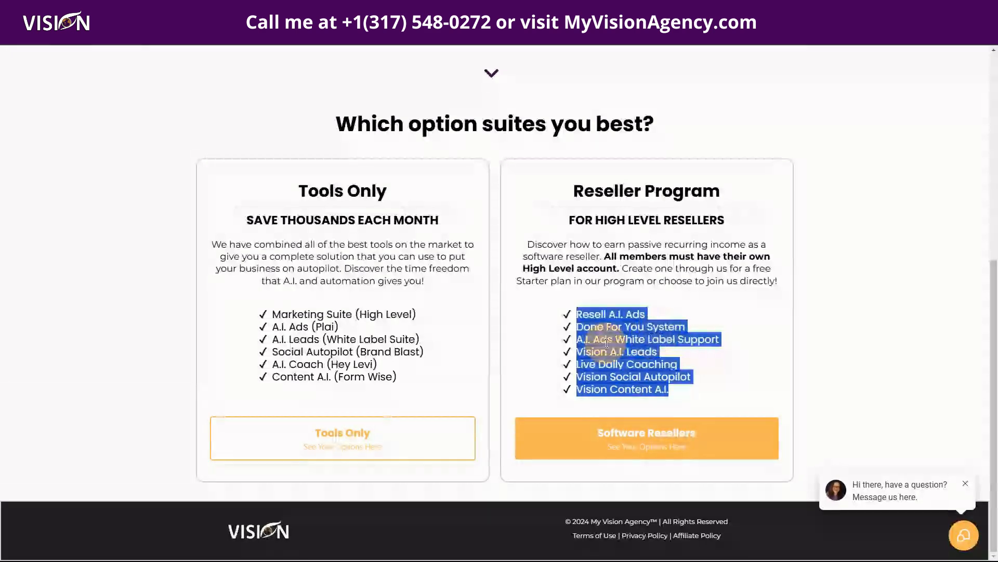
left_click(616, 310)
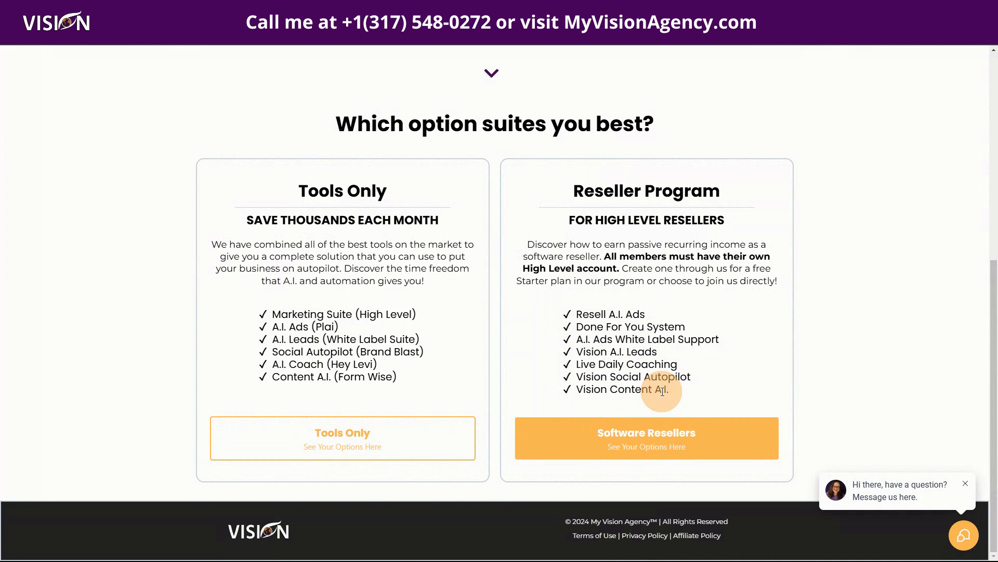
left_click_drag(577, 314, 653, 315)
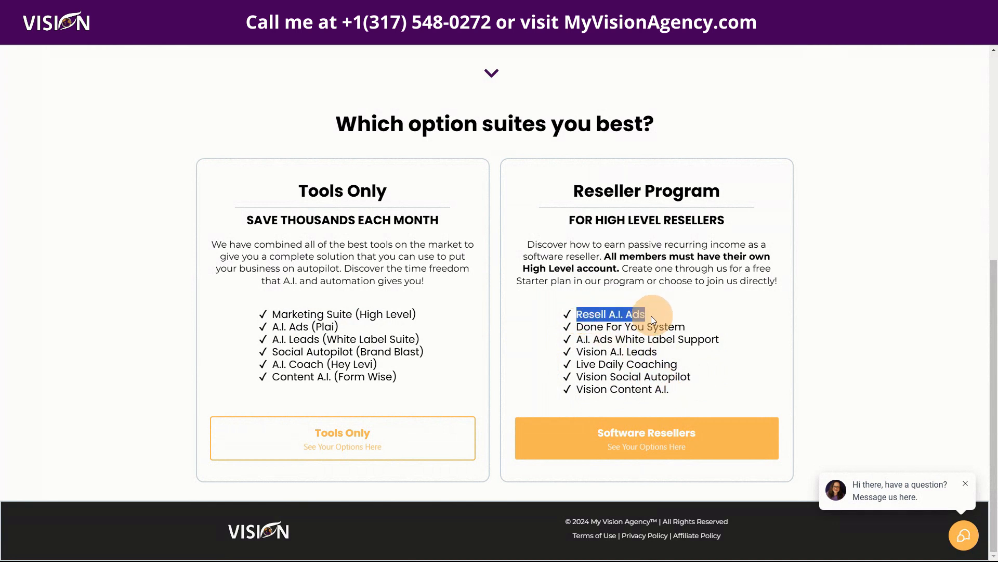
left_click(579, 352)
left_click_drag(579, 352, 698, 387)
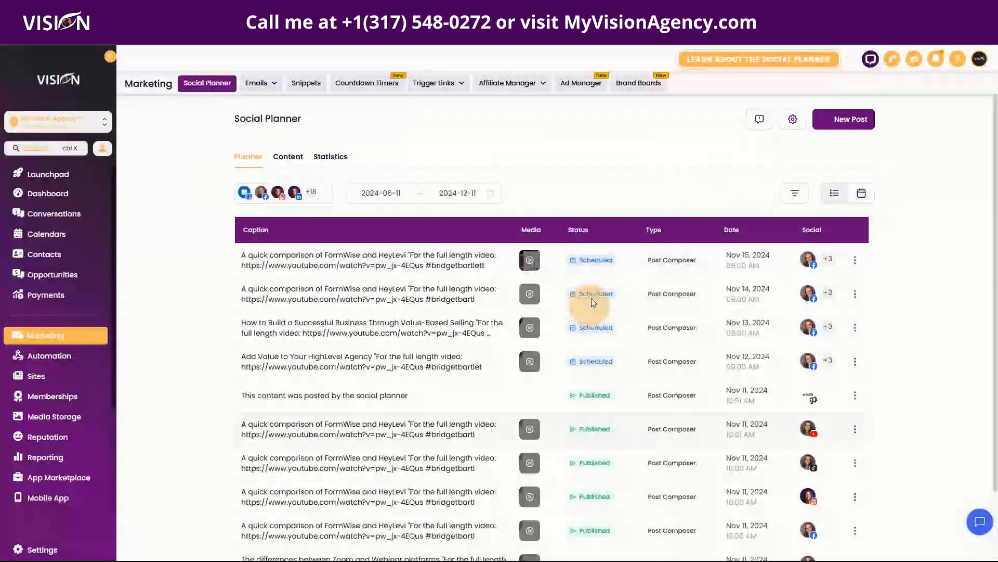
Step: Look through the social accounts and community channels connected to the Social Planner
left_click(326, 196)
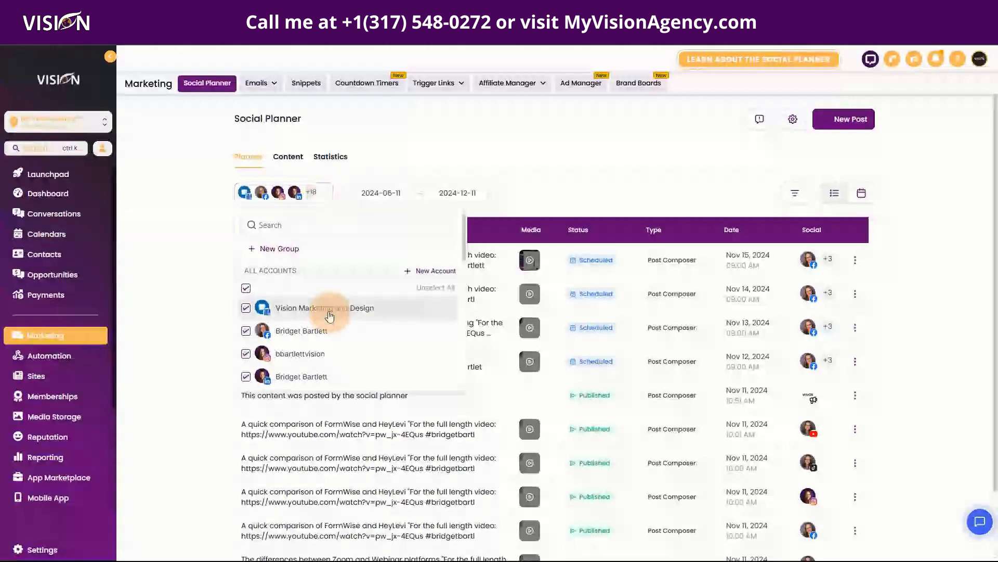
scroll(329, 315, "down", 3)
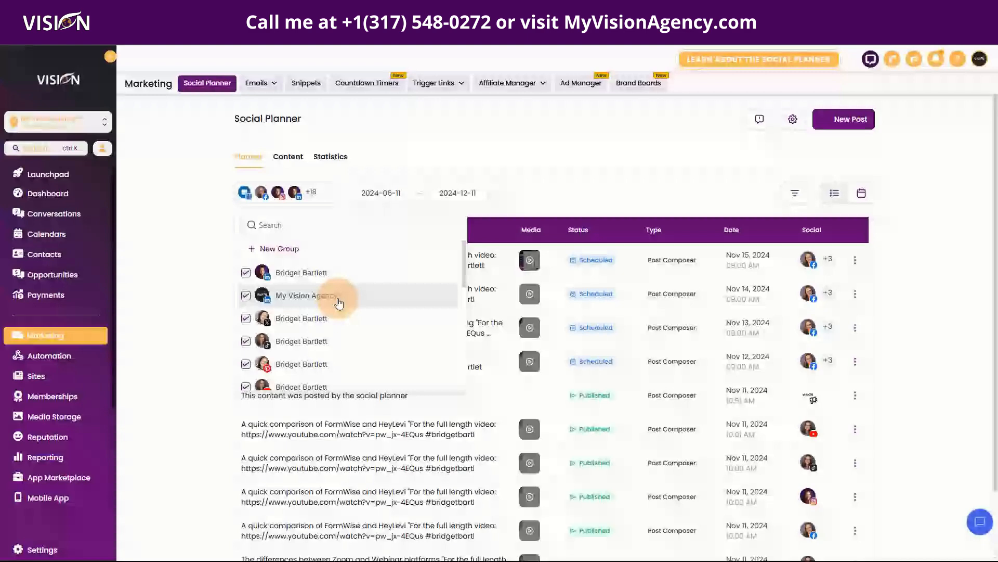
scroll(339, 302, "down", 3)
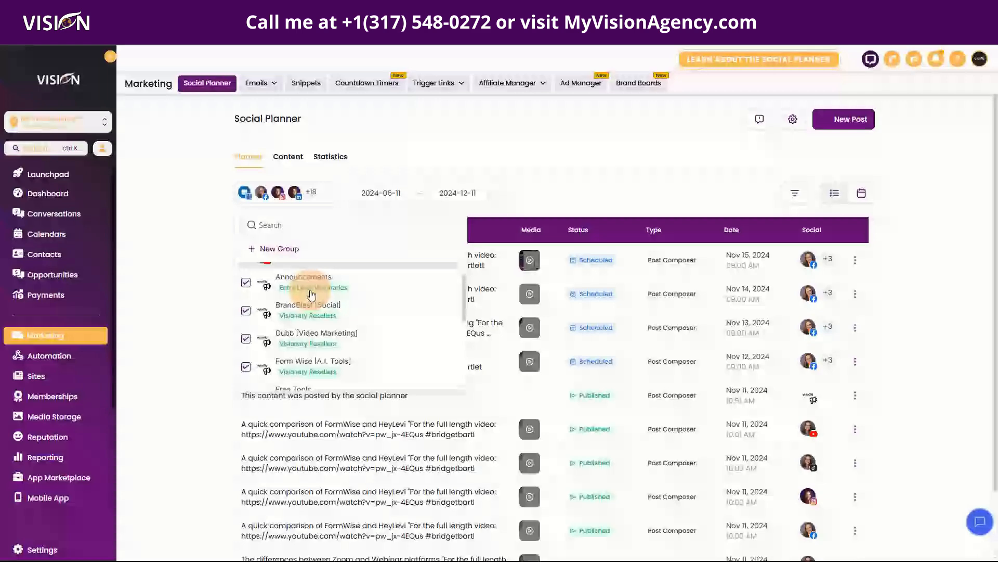
scroll(312, 296, "down", 2)
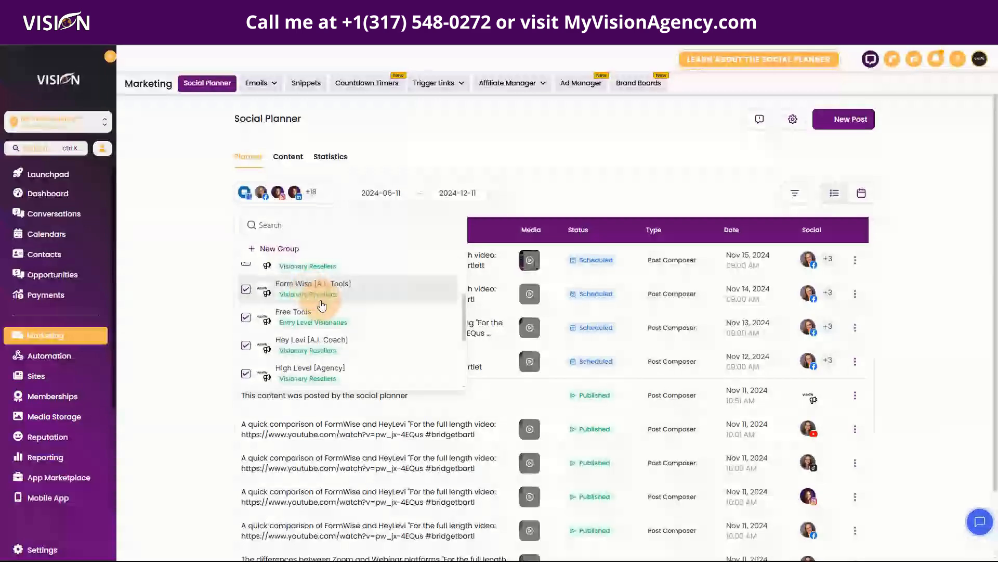
scroll(322, 305, "up", 2)
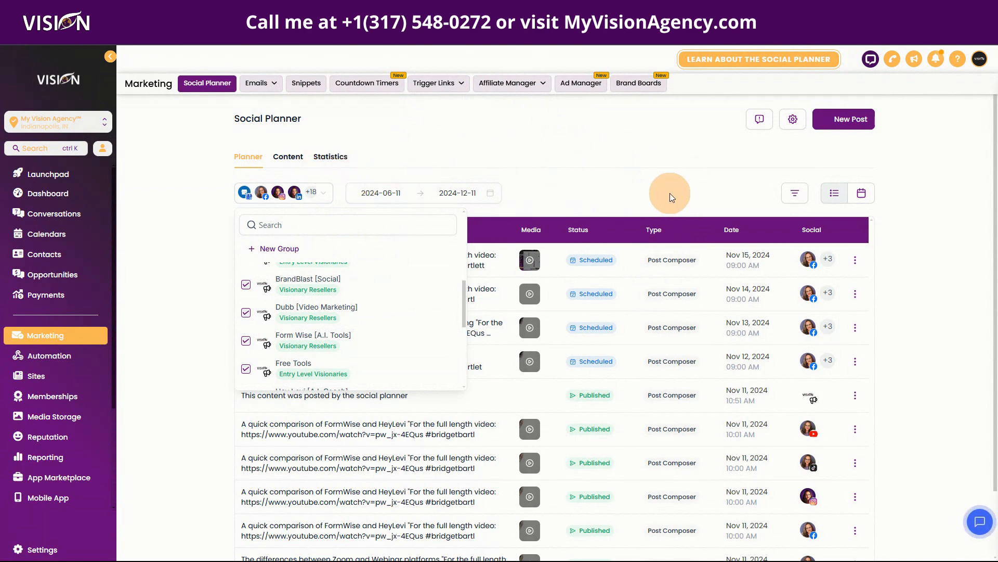
Step: Open the planner's filters and examine the Content Type and Status options
left_click(797, 194)
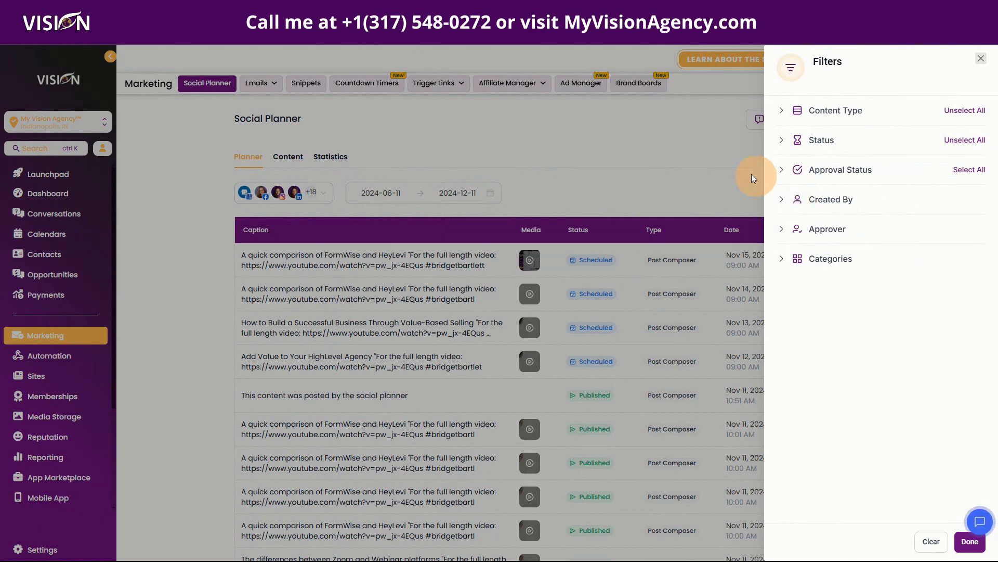
left_click(641, 180)
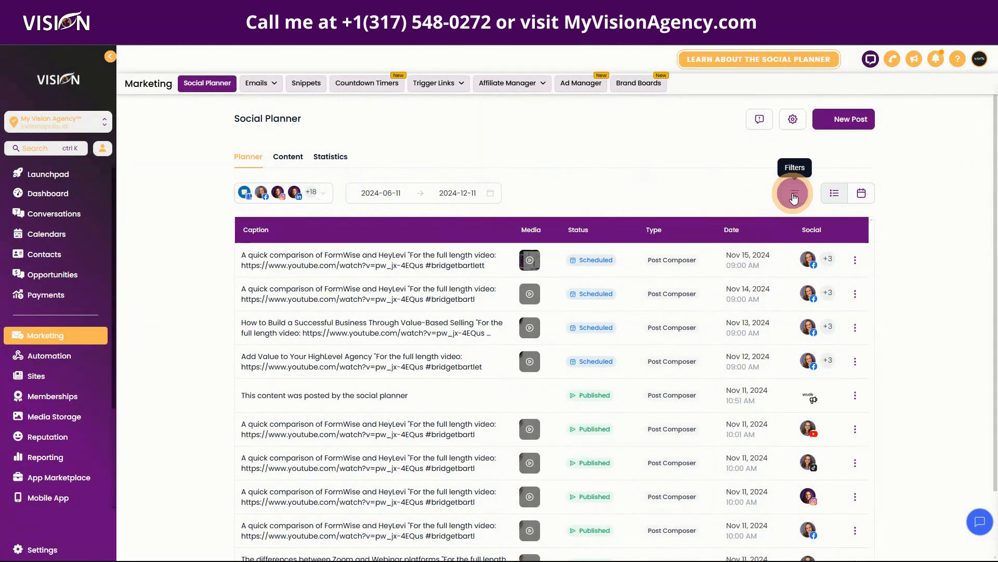
left_click(792, 191)
left_click(826, 120)
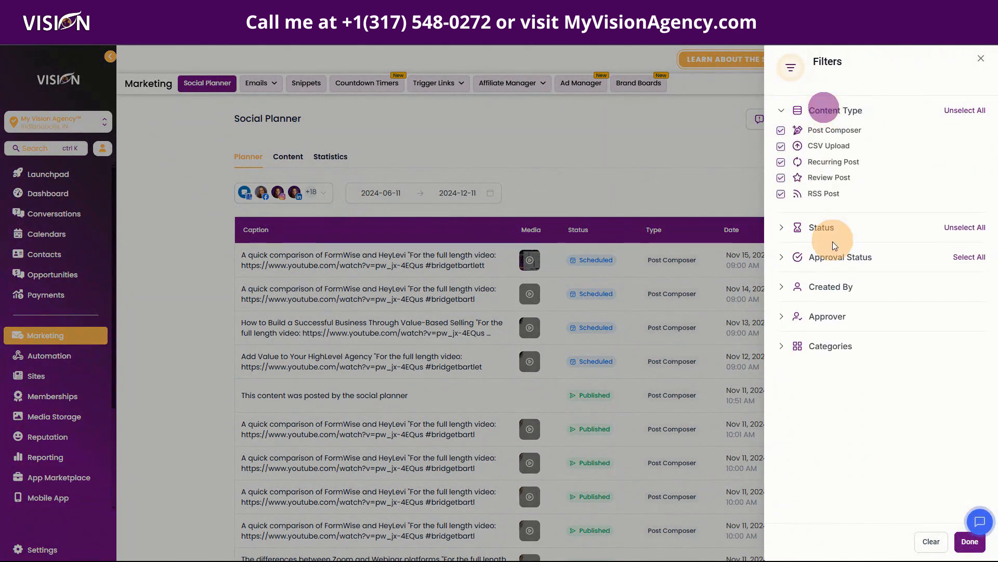
left_click(804, 237)
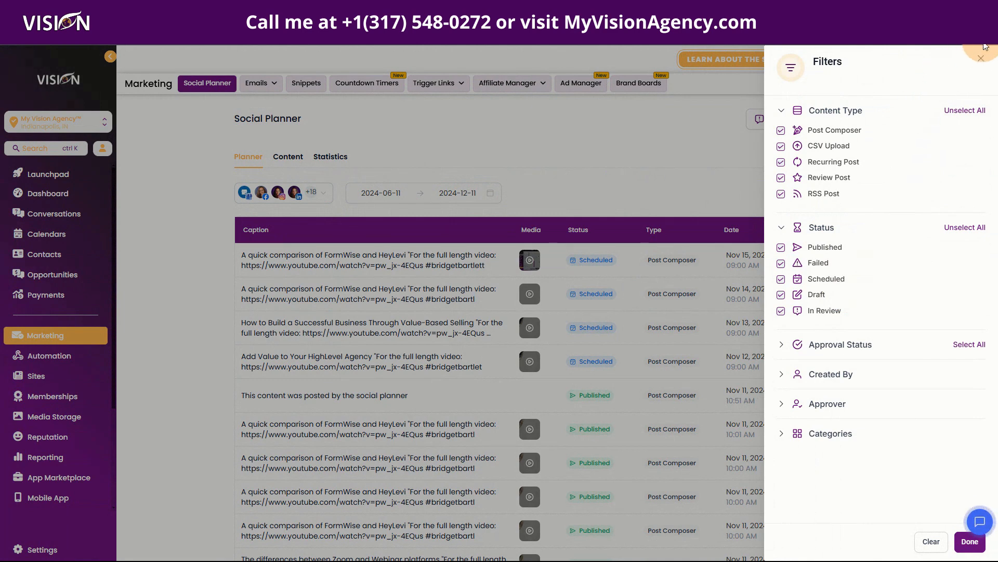
Step: Examine the Approval Status, Created By, Approver and Categories filters, then close the filters without changing them
double_click(822, 345)
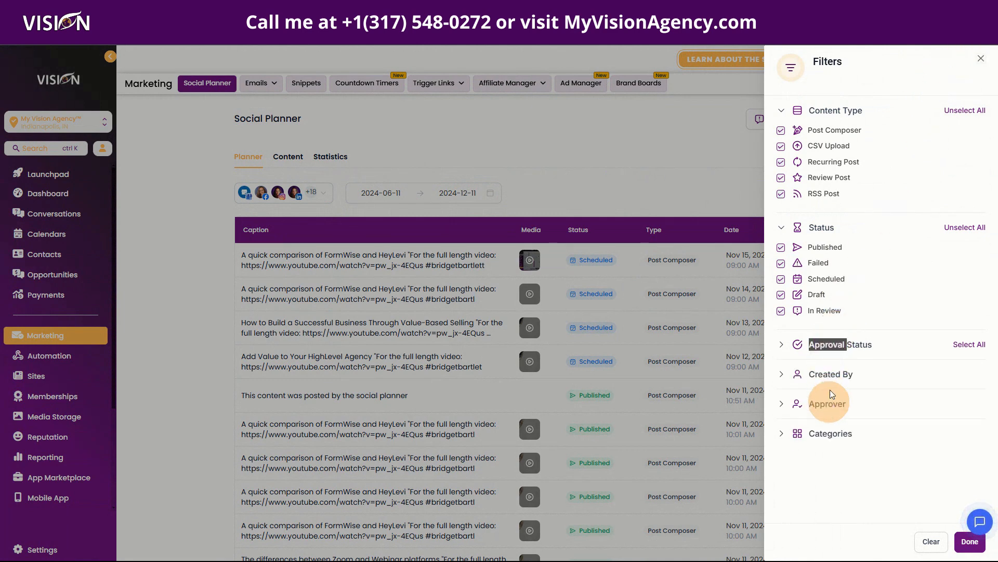
left_click(782, 346)
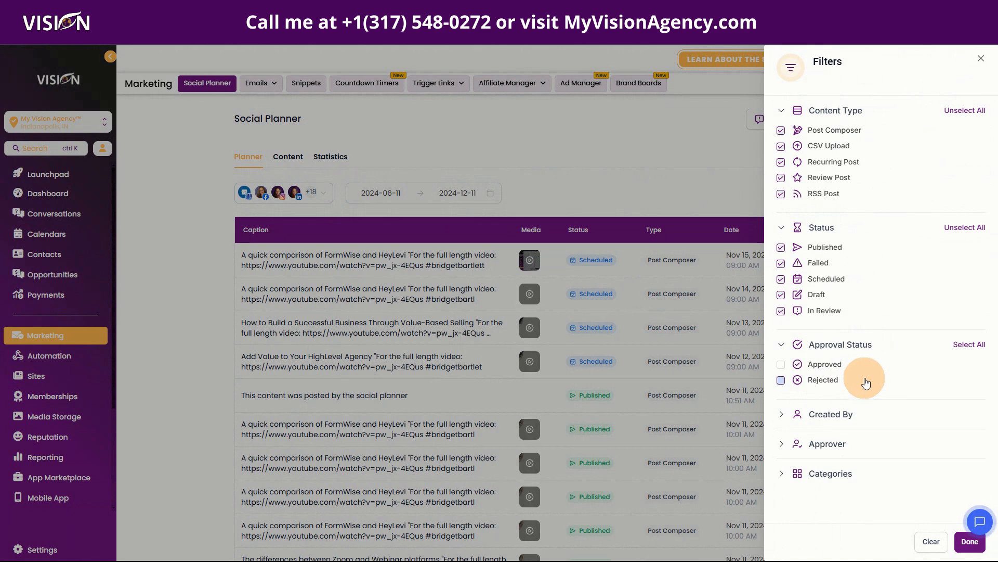
left_click(835, 415)
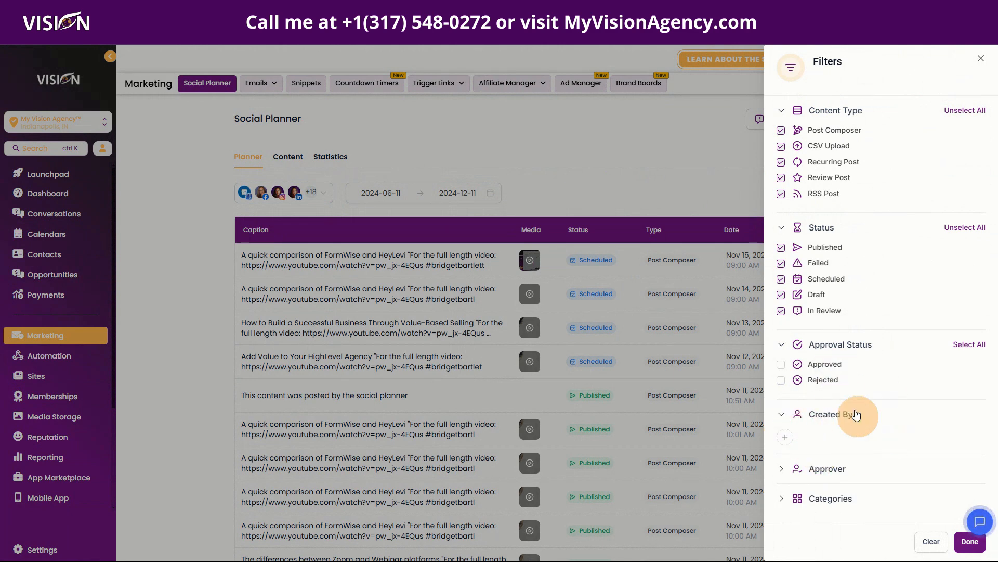
left_click(830, 471)
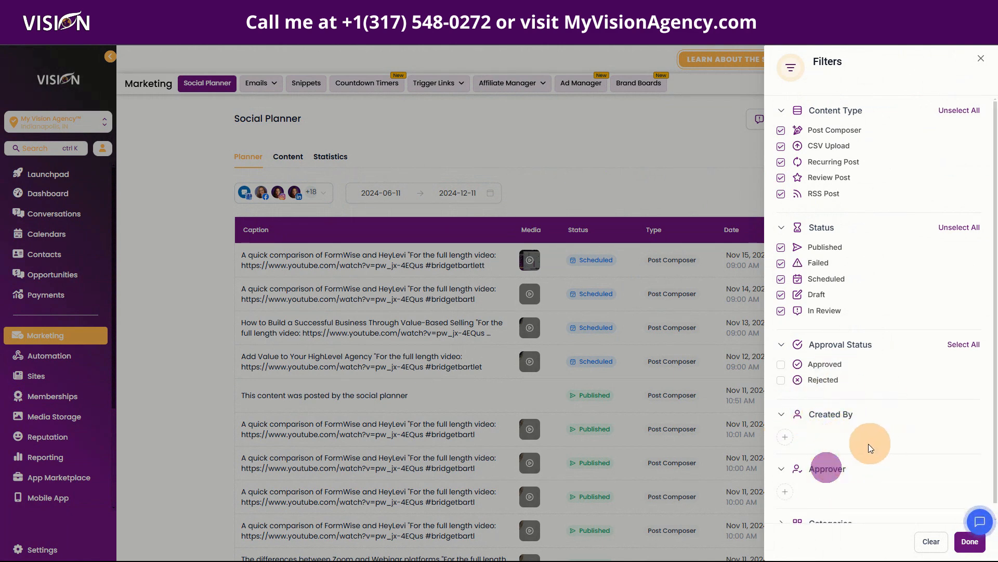
left_click(830, 508)
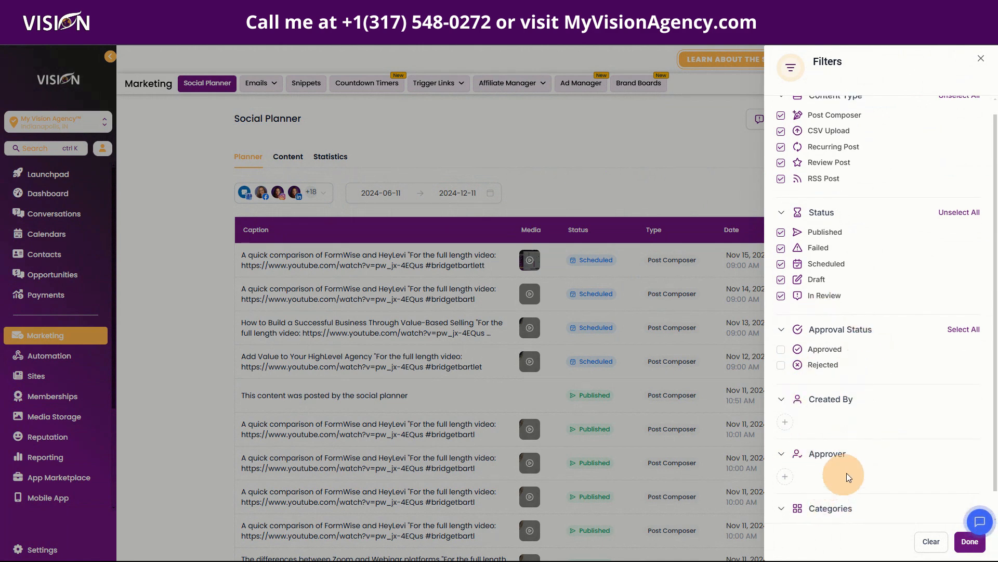
left_click(678, 139)
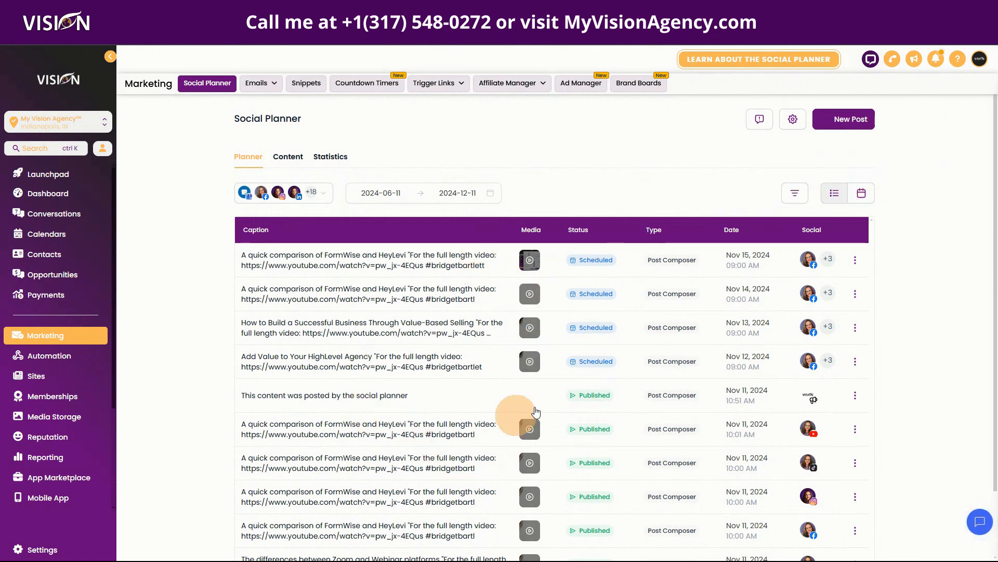
Step: Show the planned posts as a calendar, look over November 2024 by month, and switch to the weekly layout
left_click(865, 197)
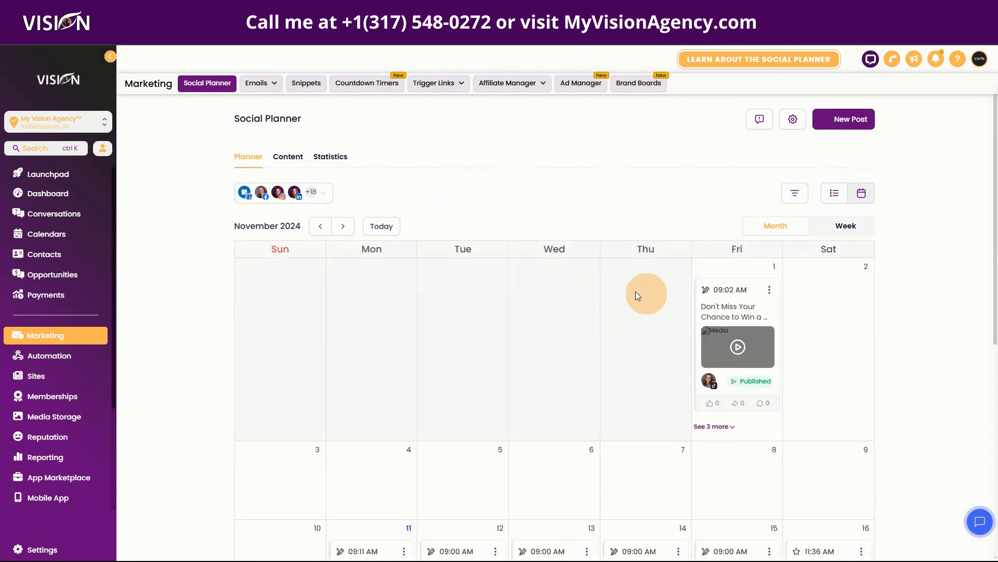
scroll(874, 377, "down", 5)
scroll(895, 375, "down", 3)
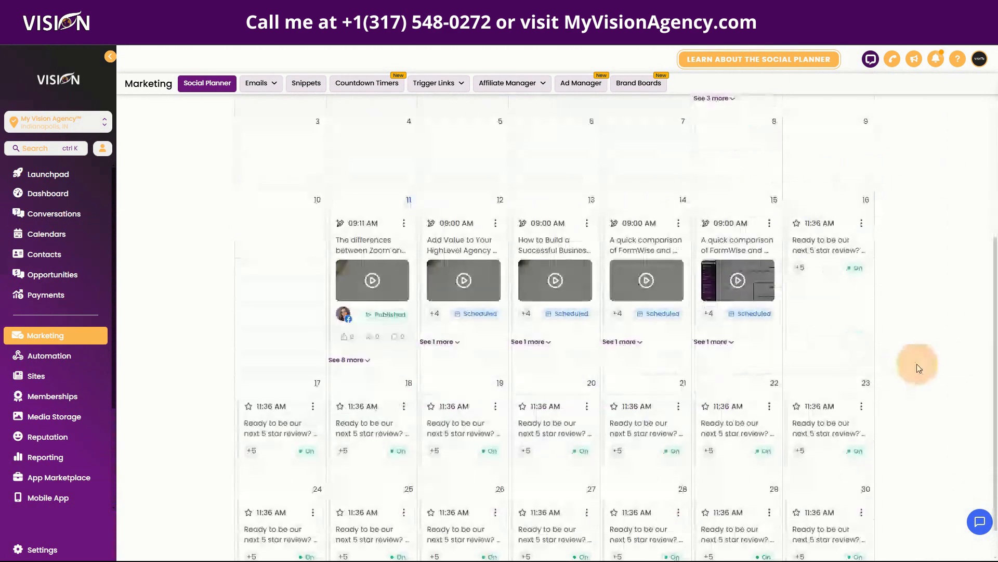
scroll(702, 400, "up", 2)
scroll(670, 405, "up", 5)
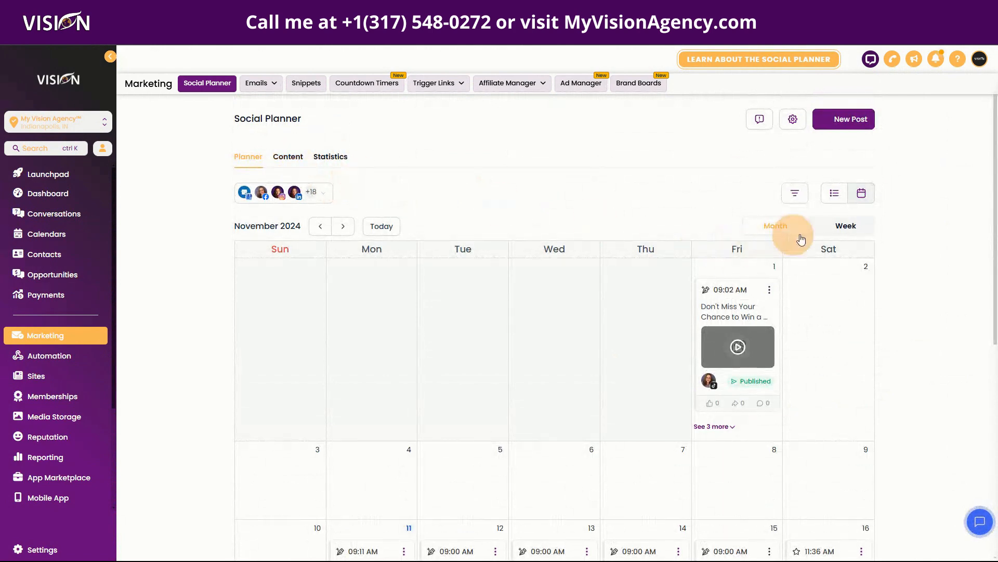
left_click(846, 228)
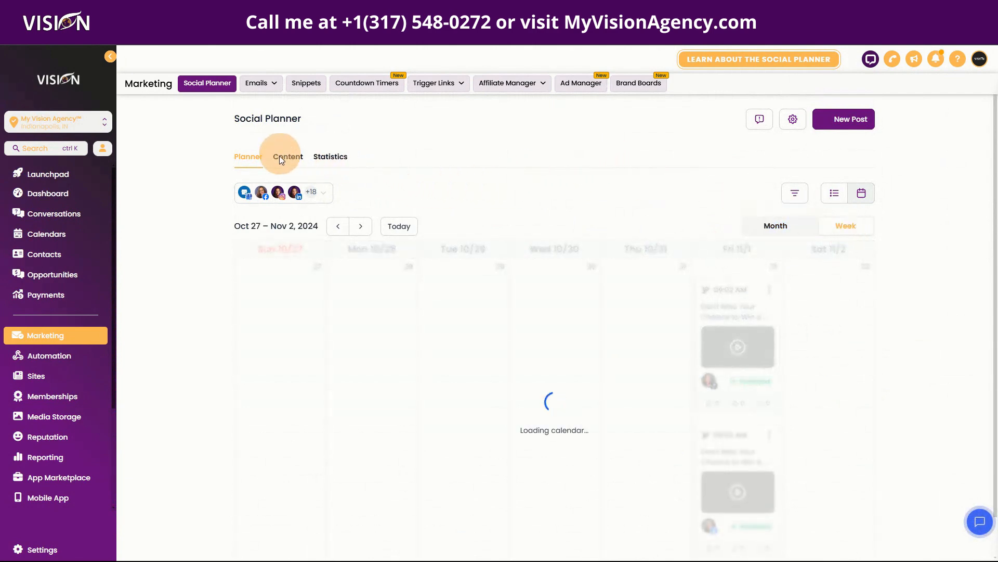
Step: Look through the planner's content by type, viewing the CSV, Recurring and Review posts
left_click(293, 160)
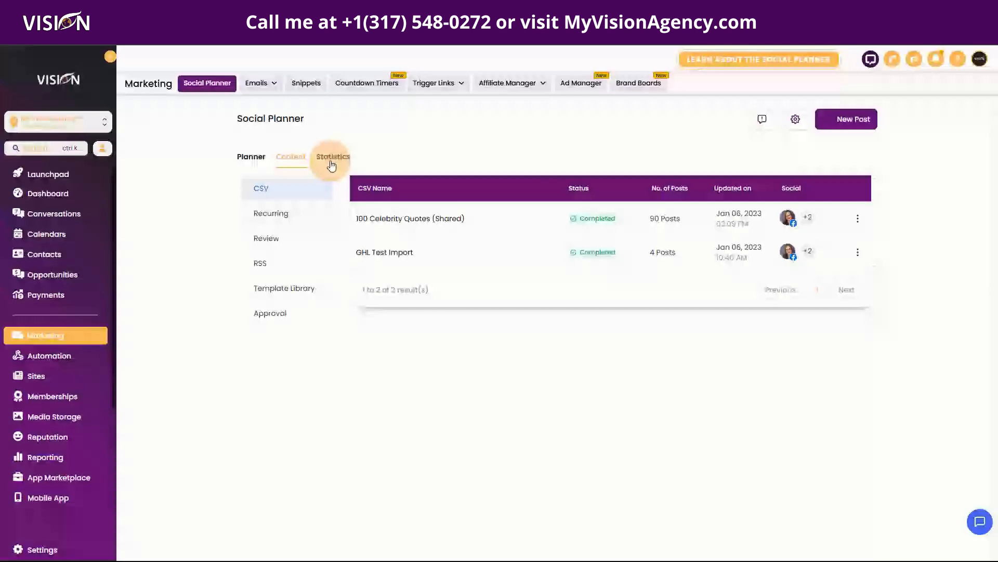
left_click(271, 213)
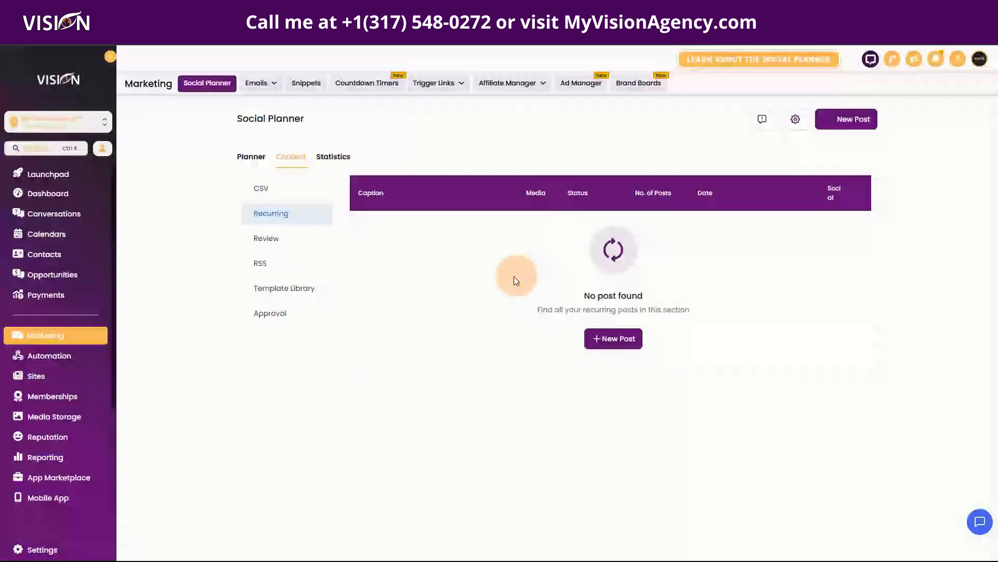
left_click(265, 237)
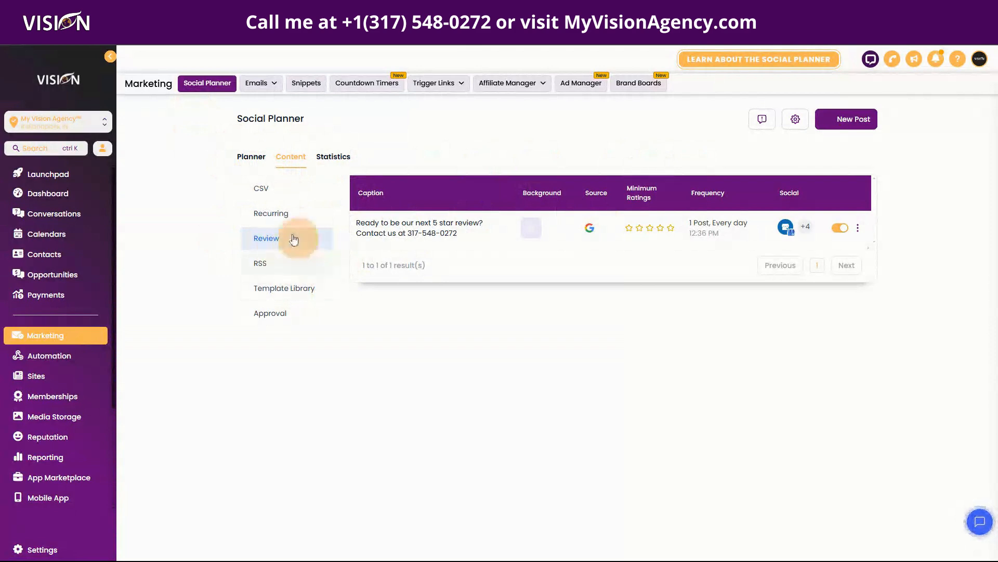
Step: View the RSS and Template Library content, and browse the Social Planner templates offered for new posts before closing them
left_click(265, 262)
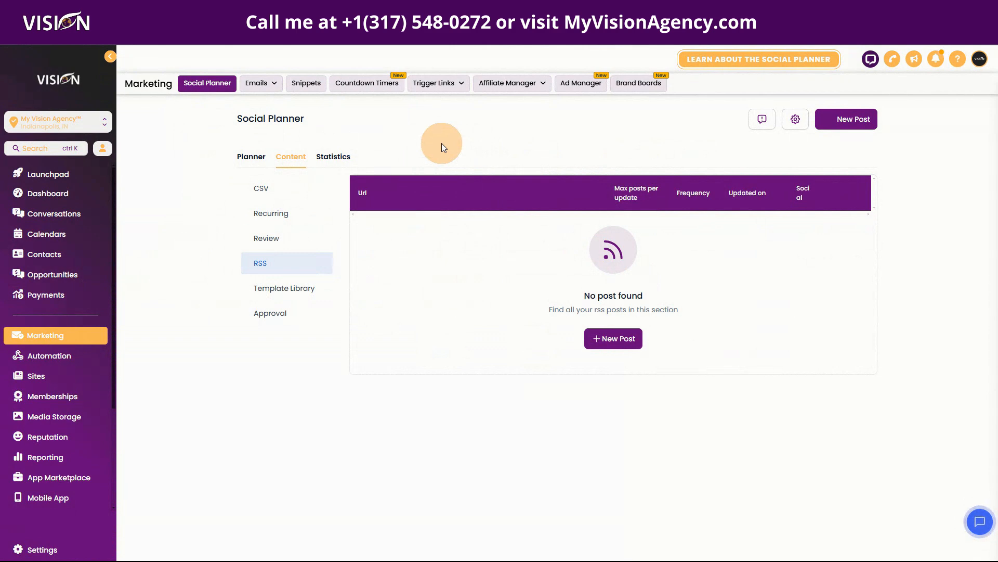
left_click(312, 288)
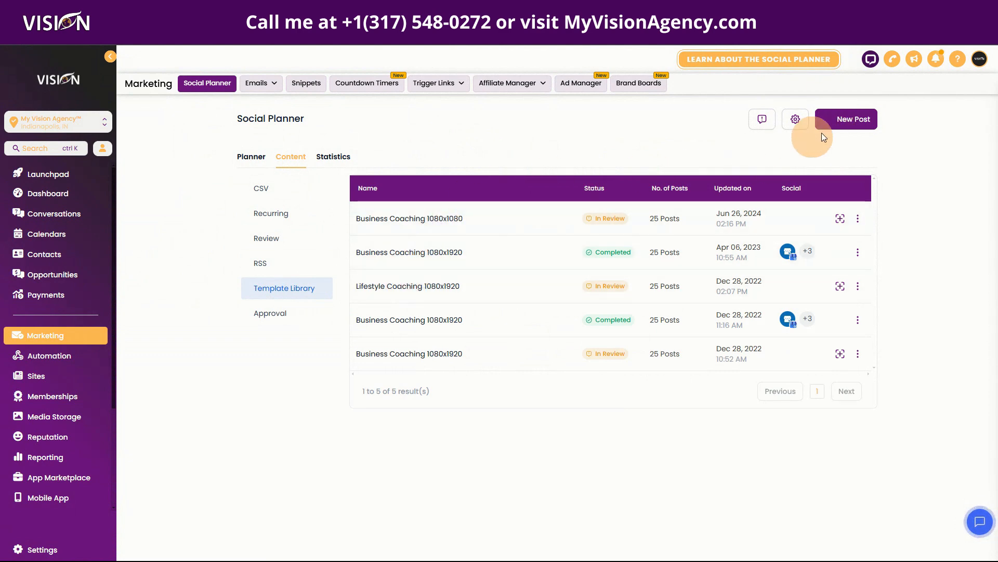
left_click(853, 119)
left_click(848, 191)
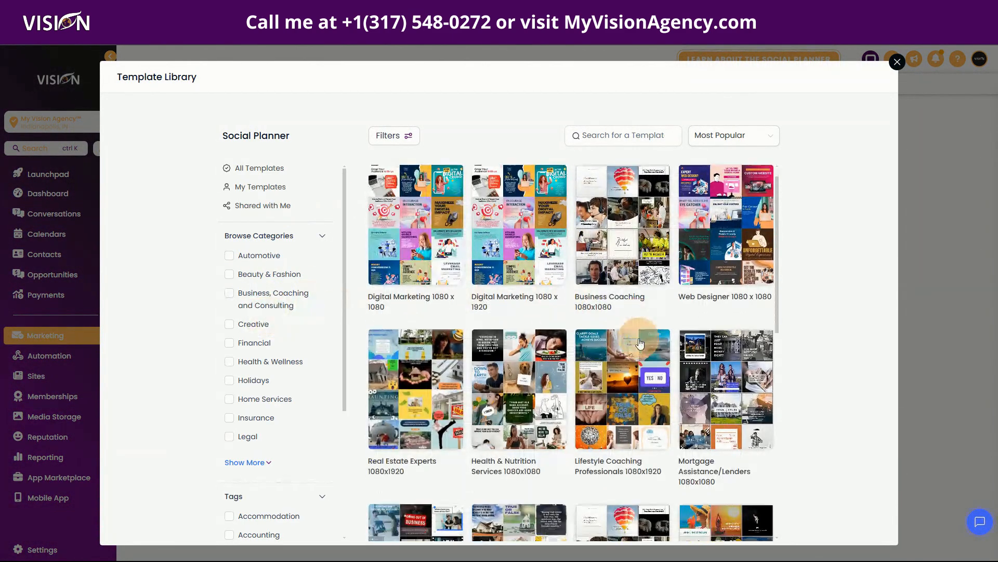
scroll(686, 343, "down", 6)
scroll(751, 384, "down", 4)
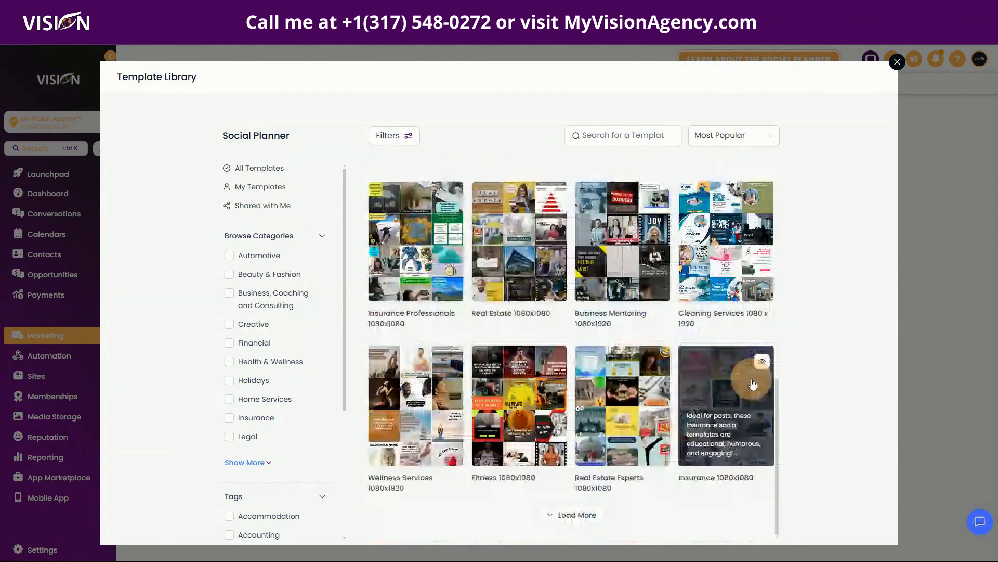
left_click(897, 63)
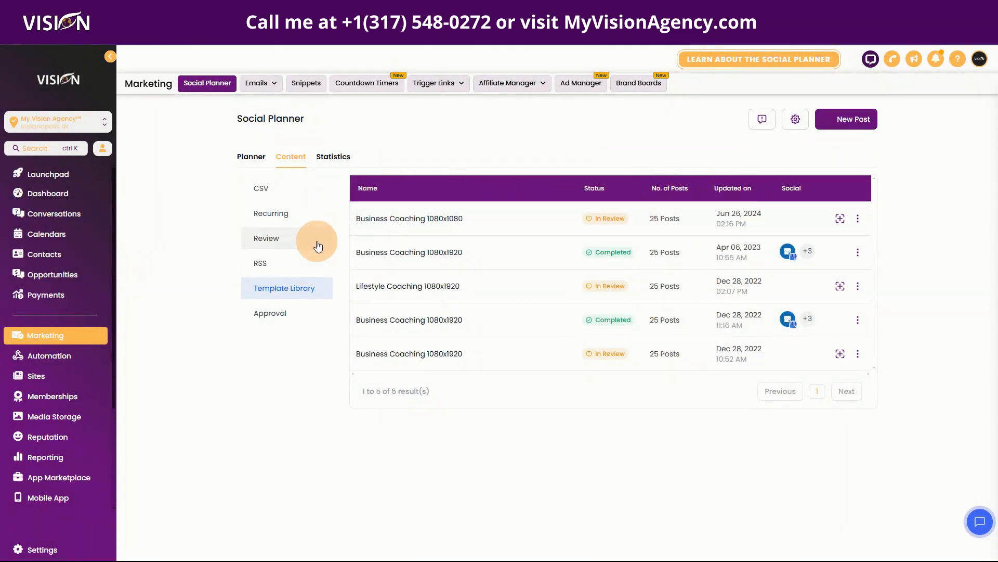
Step: View the Approval content and the Statistics dashboard, and examine its account filter without changing the selection
left_click(279, 318)
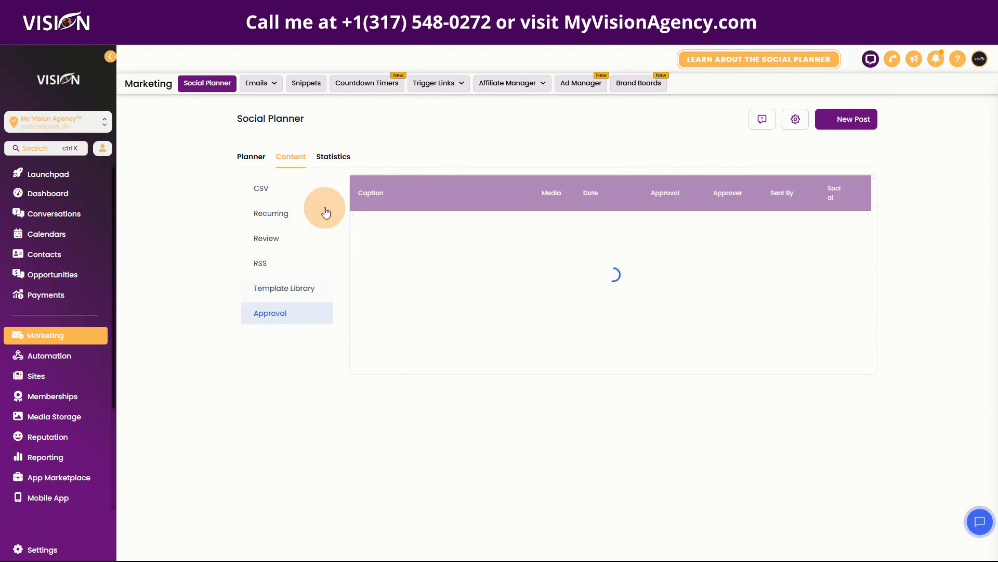
left_click(337, 155)
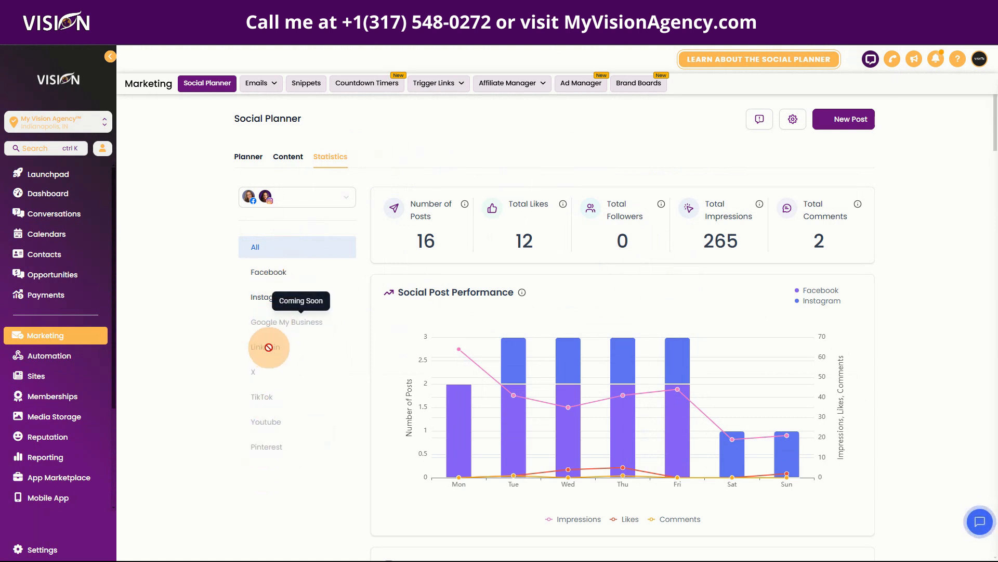
left_click(348, 210)
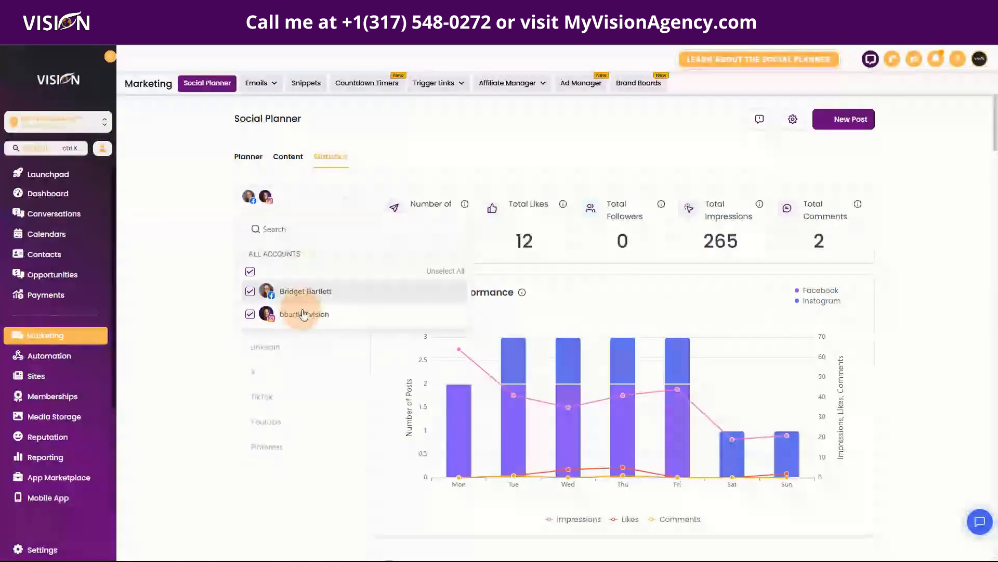
left_click(400, 159)
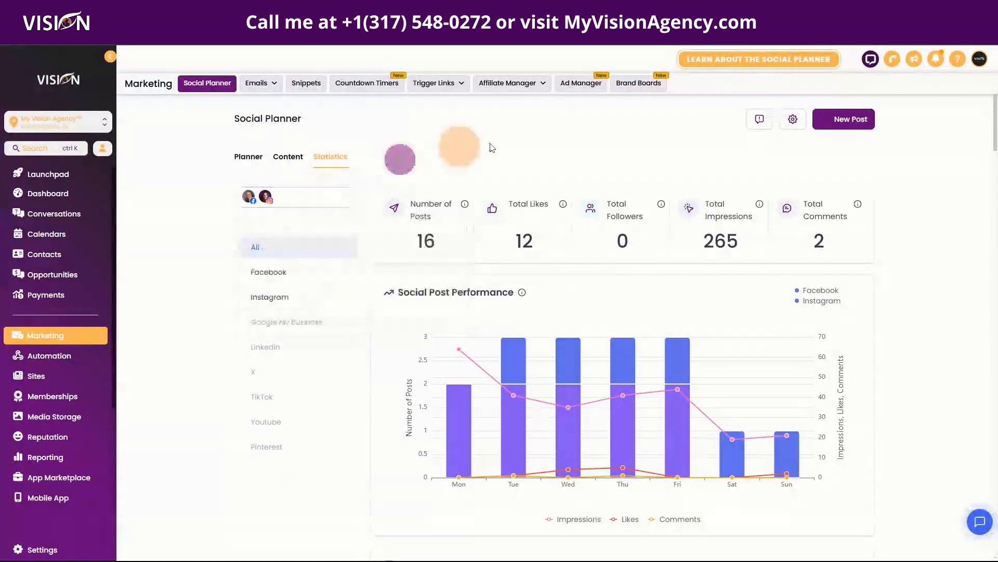
Step: Open the Social Planner settings and look through the connected social accounts
left_click(794, 120)
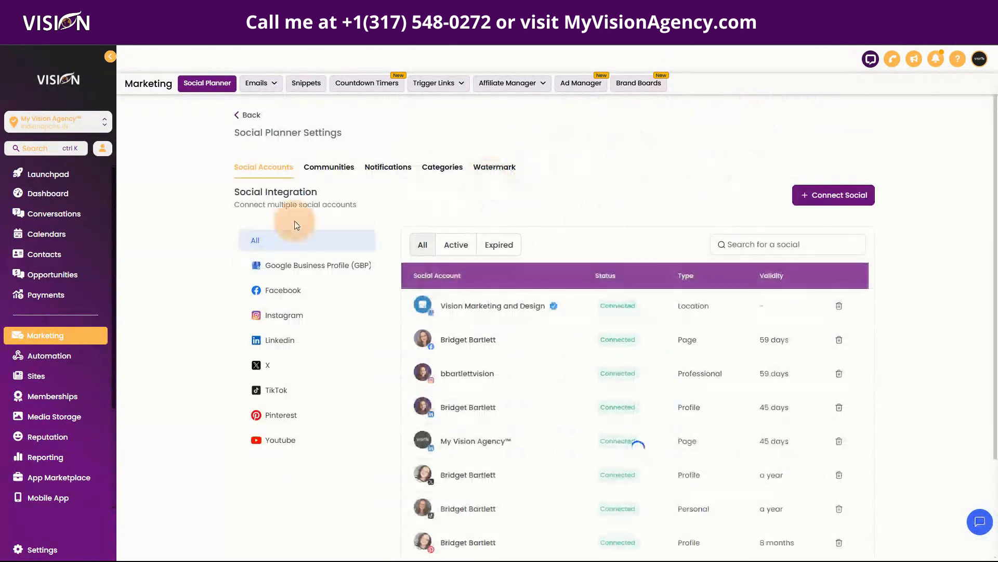
scroll(311, 442, "down", 1)
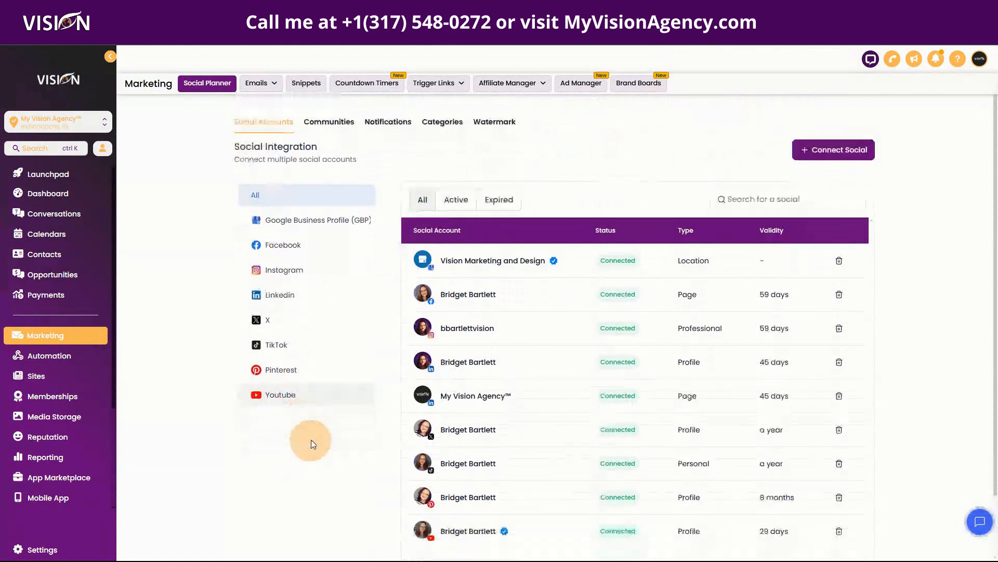
scroll(310, 442, "down", 2)
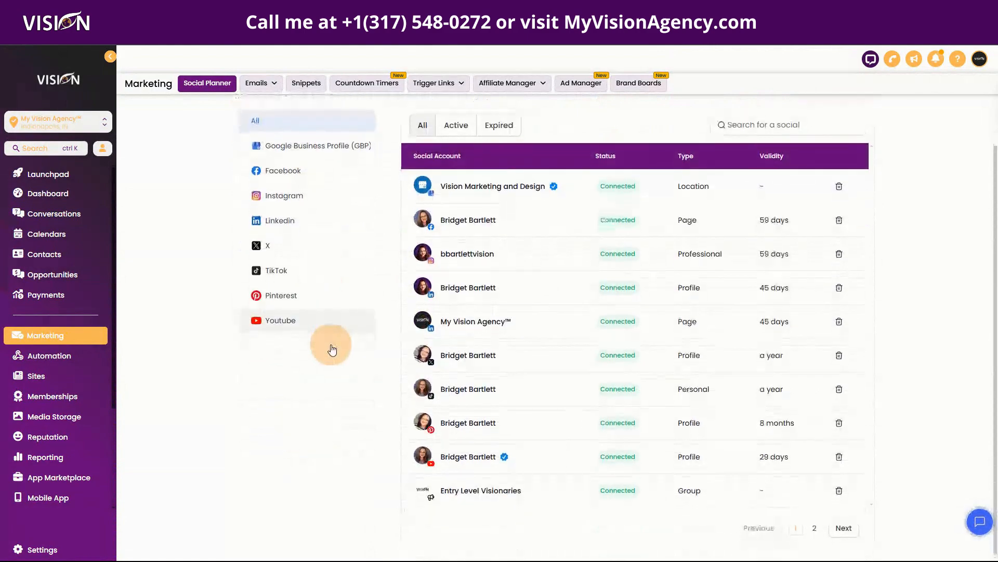
scroll(333, 349, "up", 3)
Step: Examine the options for connecting a social account, view the community groups that can be authorised, and close the dialog
left_click(823, 181)
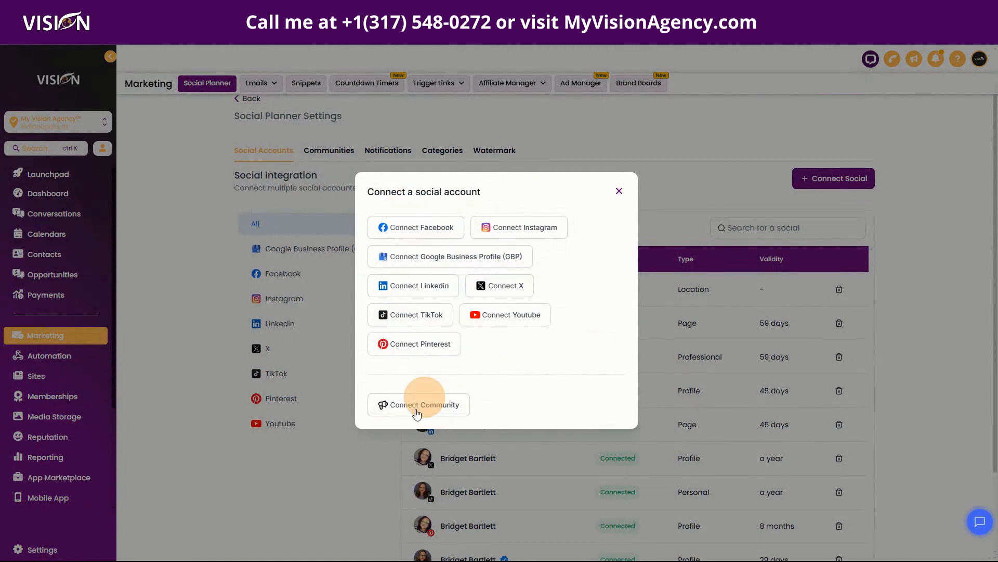
left_click(415, 407)
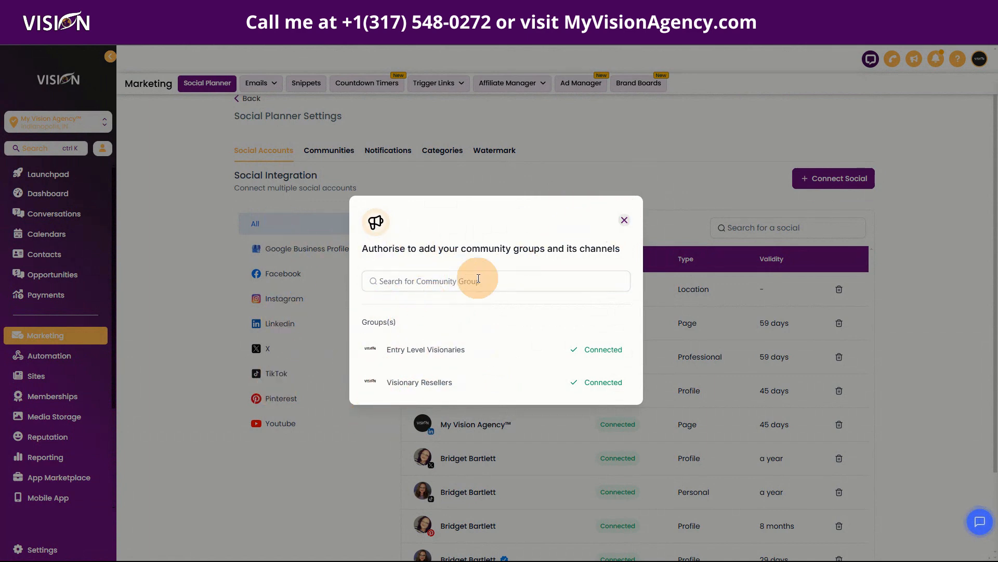
left_click(623, 220)
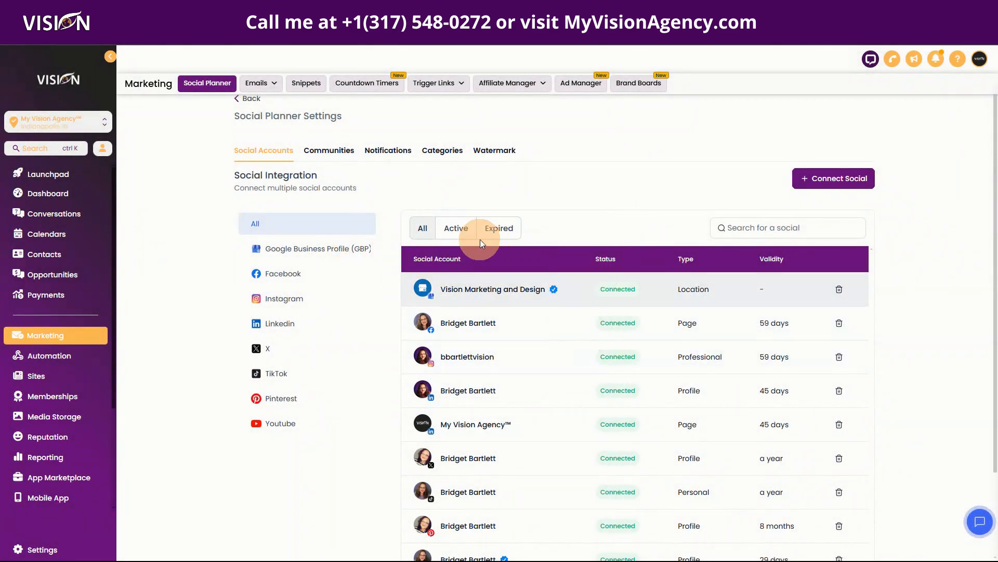
scroll(641, 331, "down", 2)
scroll(655, 427, "up", 2)
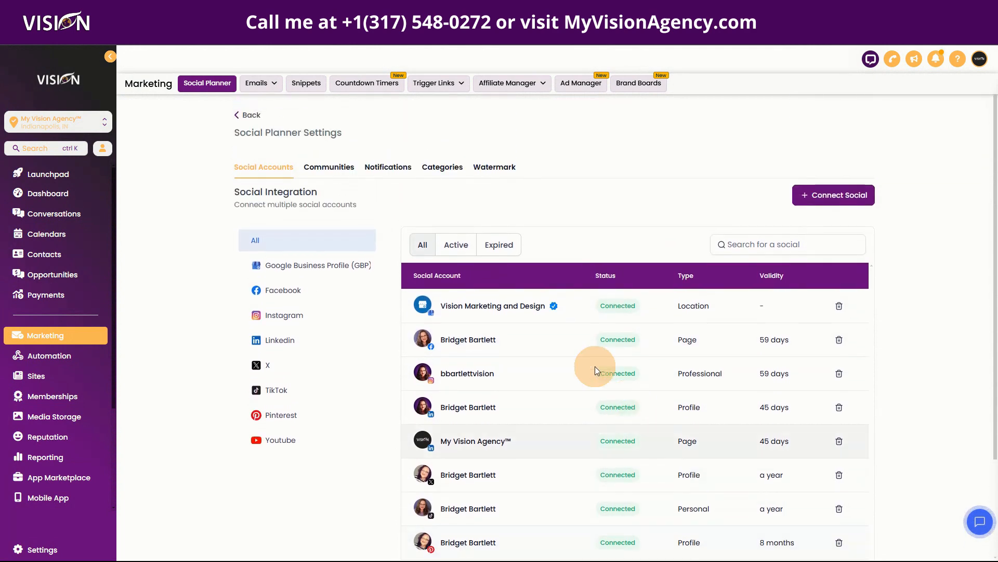
Step: Review the Notifications settings and the Communities settings, checking which default user can be assigned to Entry Level Visionaries
left_click(400, 170)
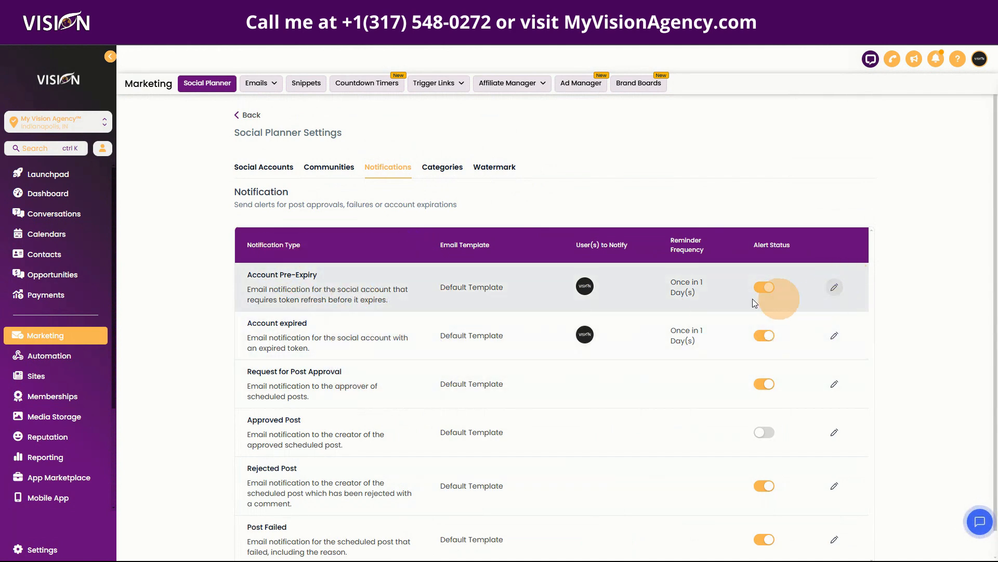
scroll(494, 488, "down", 1)
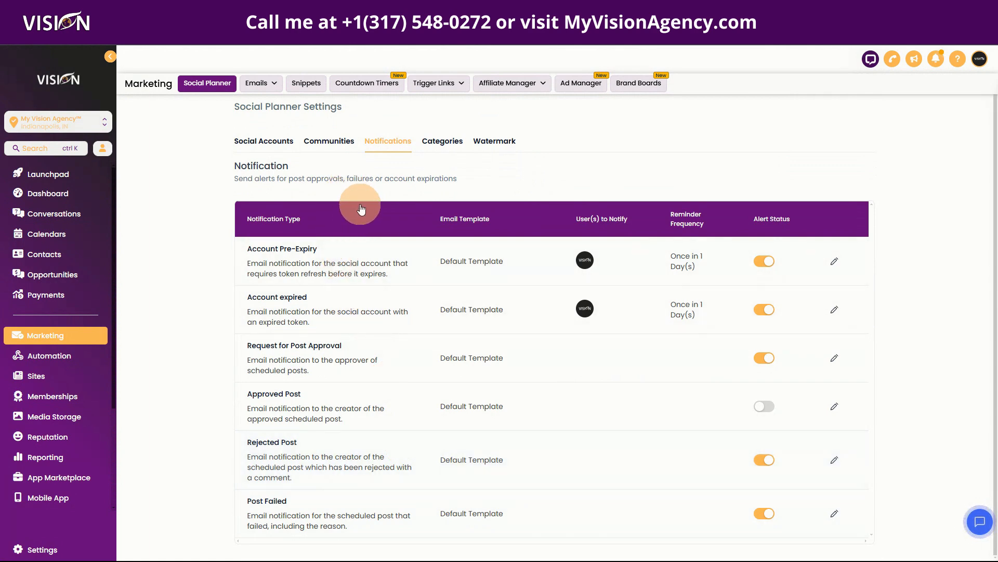
left_click(343, 145)
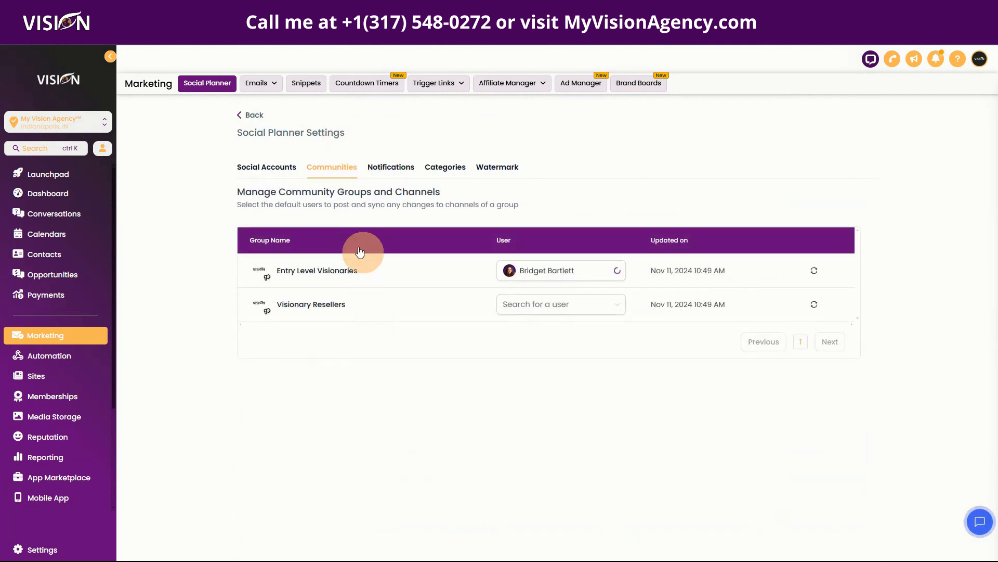
left_click(541, 269)
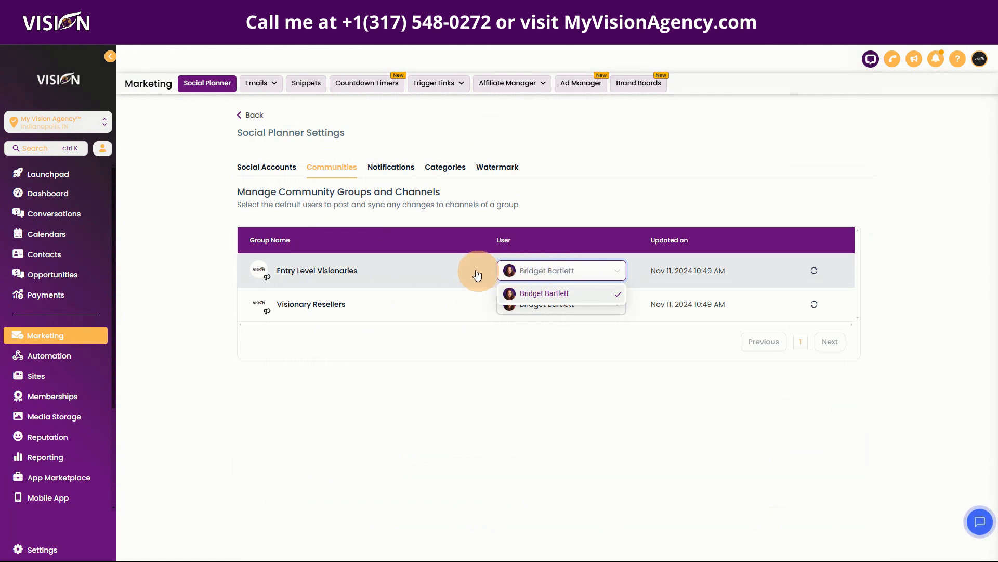
left_click(545, 212)
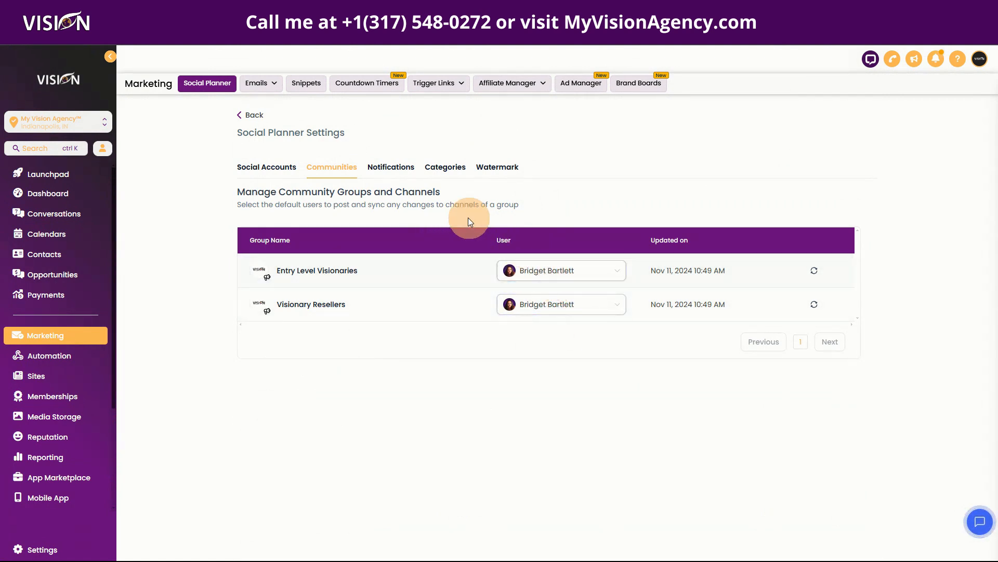
Step: Review the Categories settings with the new category form and the Watermark settings, and return to the planner without adding anything
left_click(443, 172)
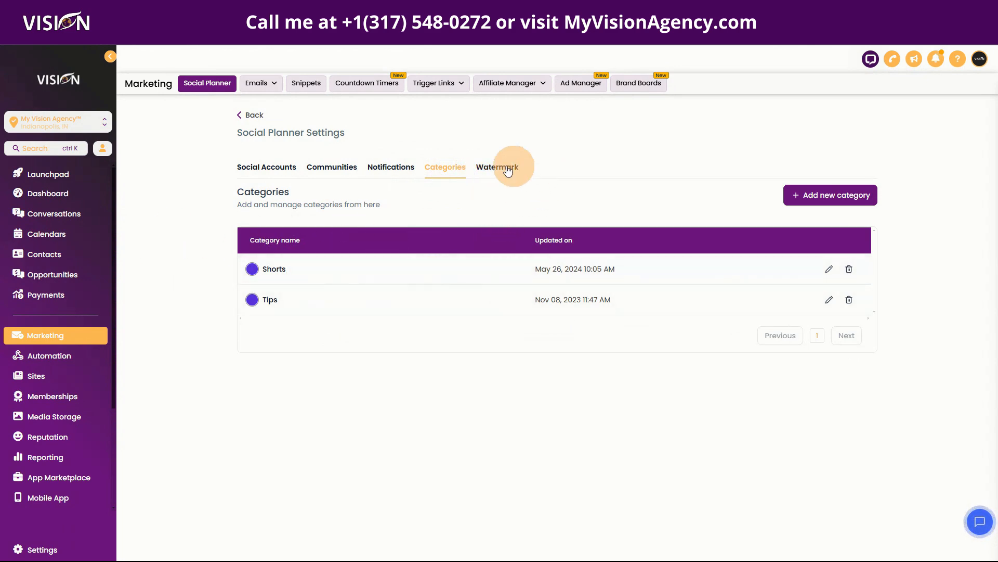
left_click(822, 196)
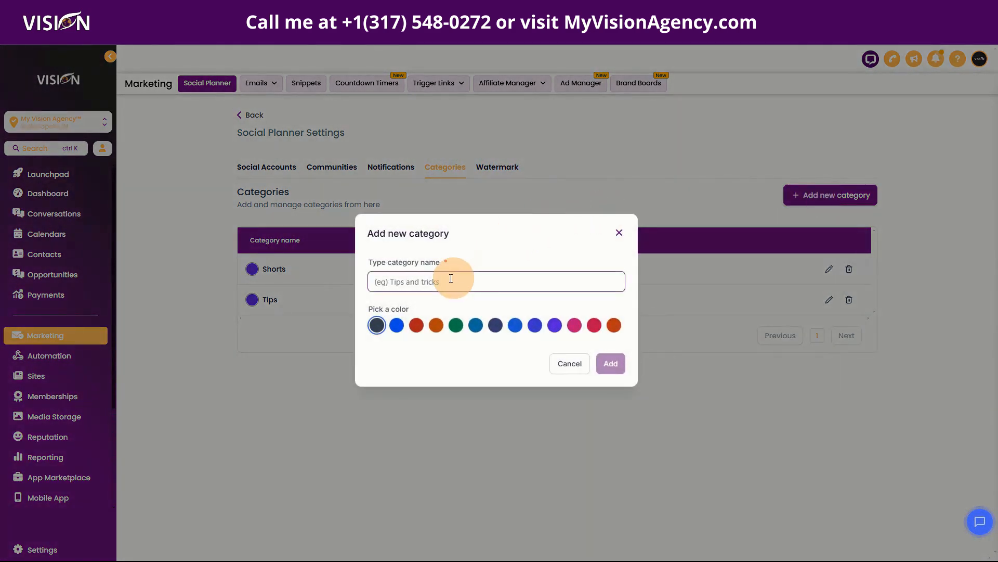
left_click(617, 237)
left_click(497, 167)
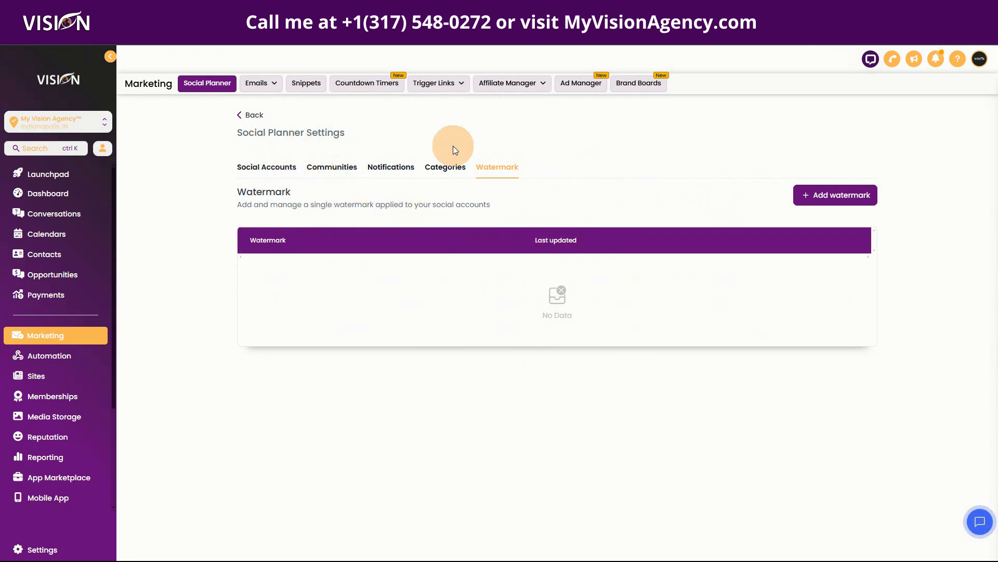
left_click(257, 117)
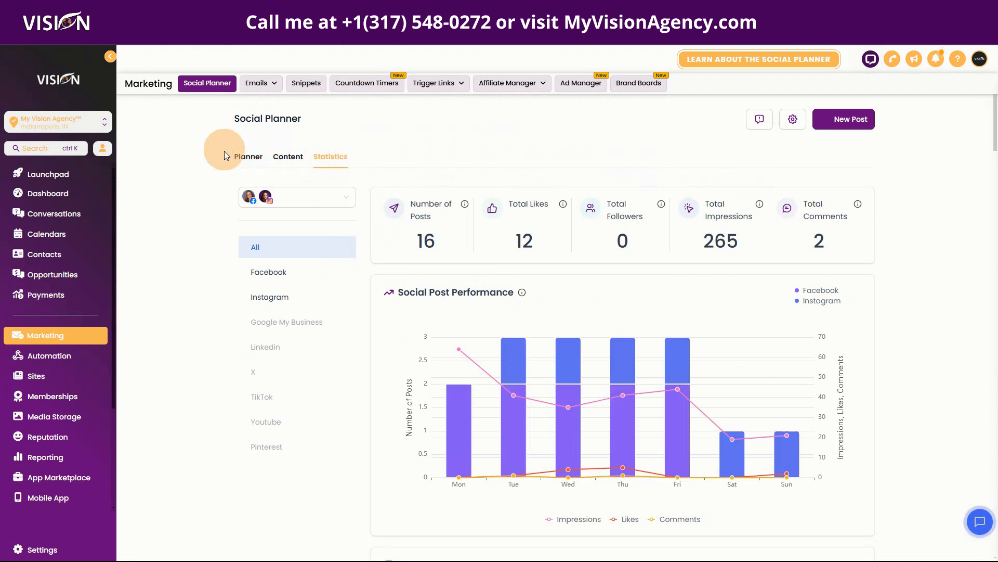
Step: Start a new social post and look through the social accounts and community channels it can be posted to
left_click(846, 121)
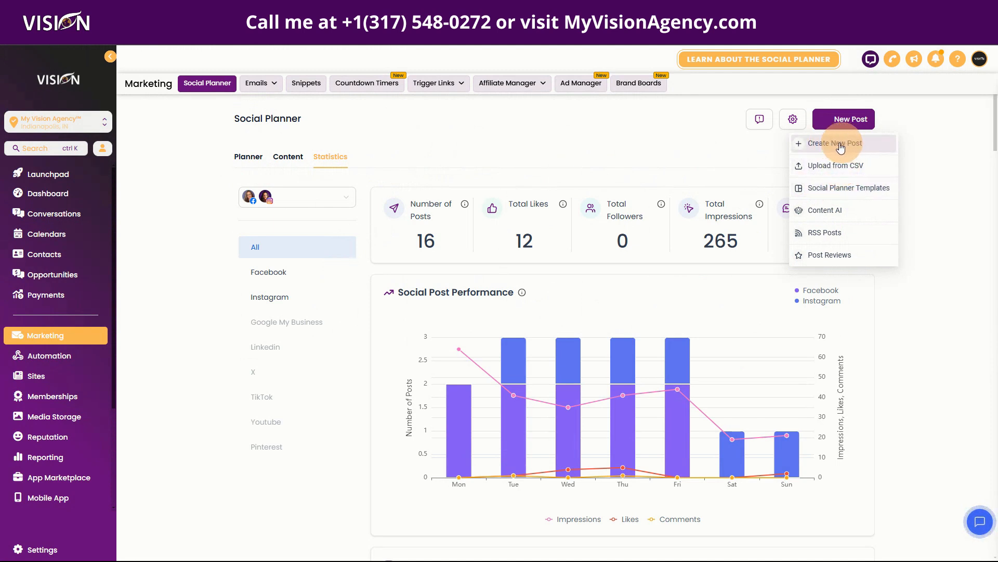
left_click(840, 146)
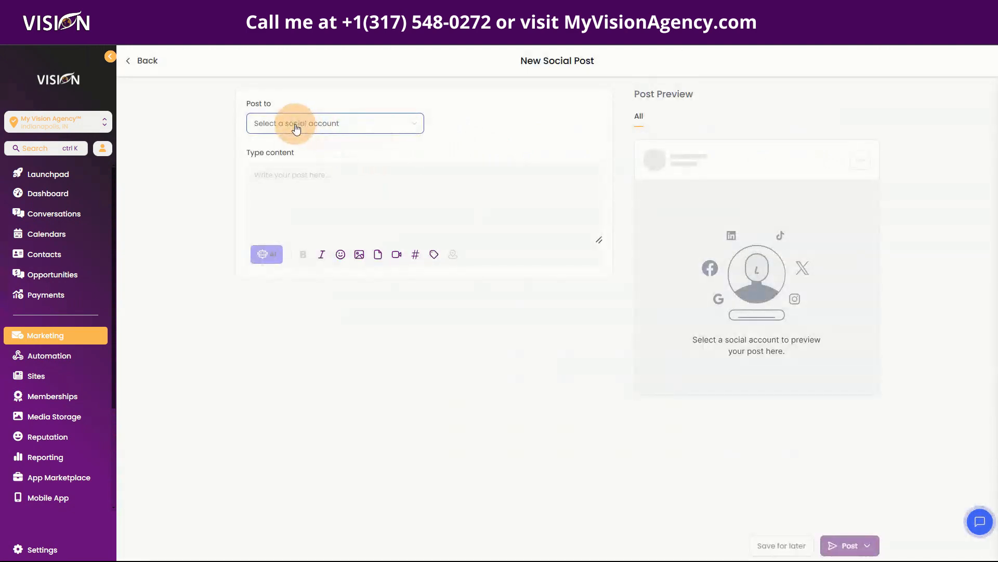
left_click(296, 128)
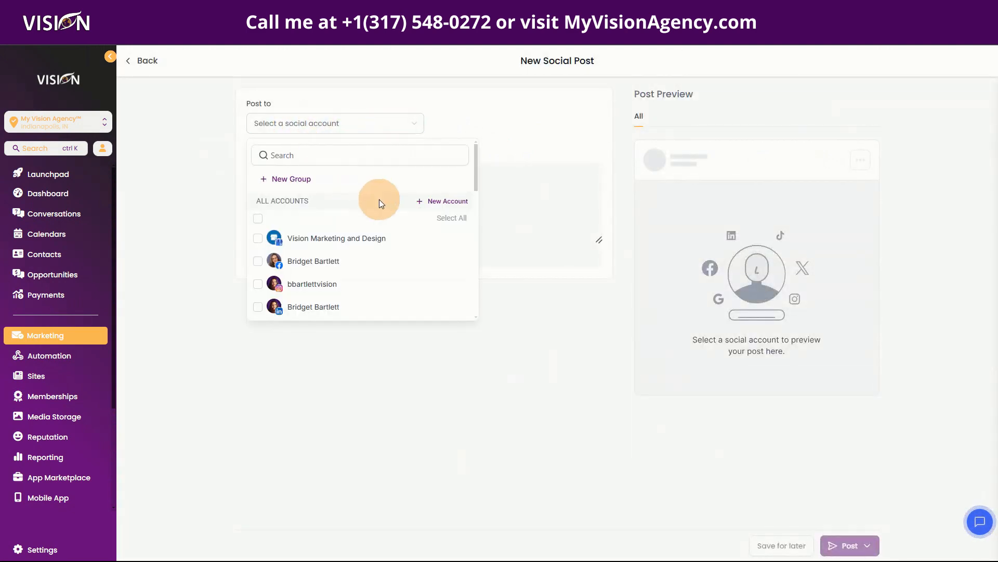
scroll(390, 216, "down", 5)
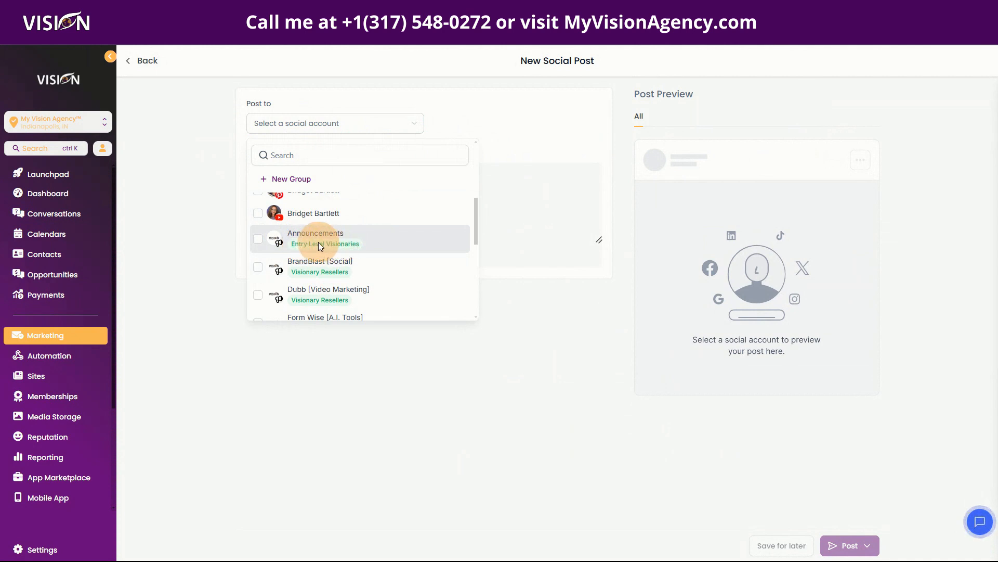
scroll(323, 265, "down", 1)
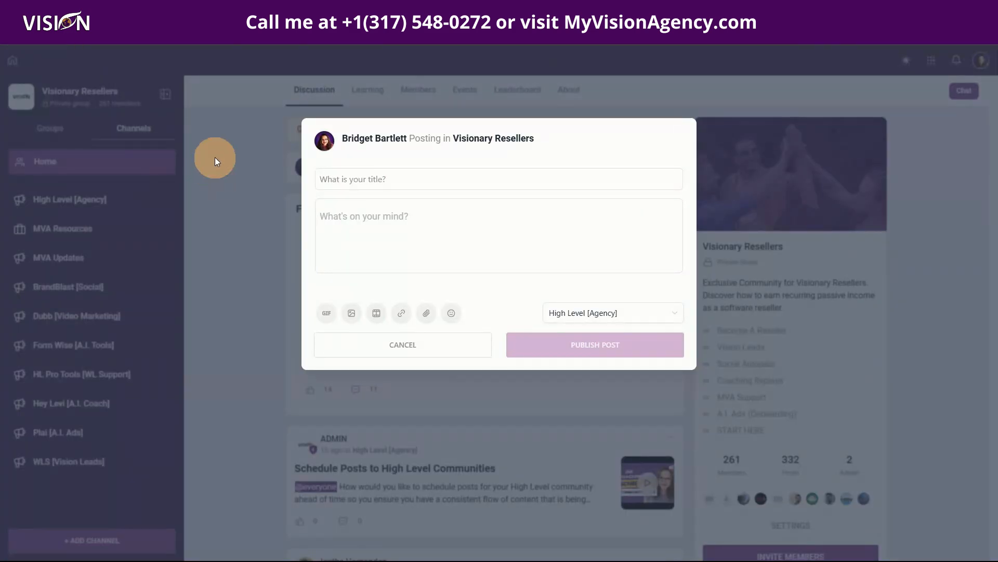
Step: Switch to the Visionary Resellers community, close the open post form, and reopen it to view its list of channels
left_click(245, 162)
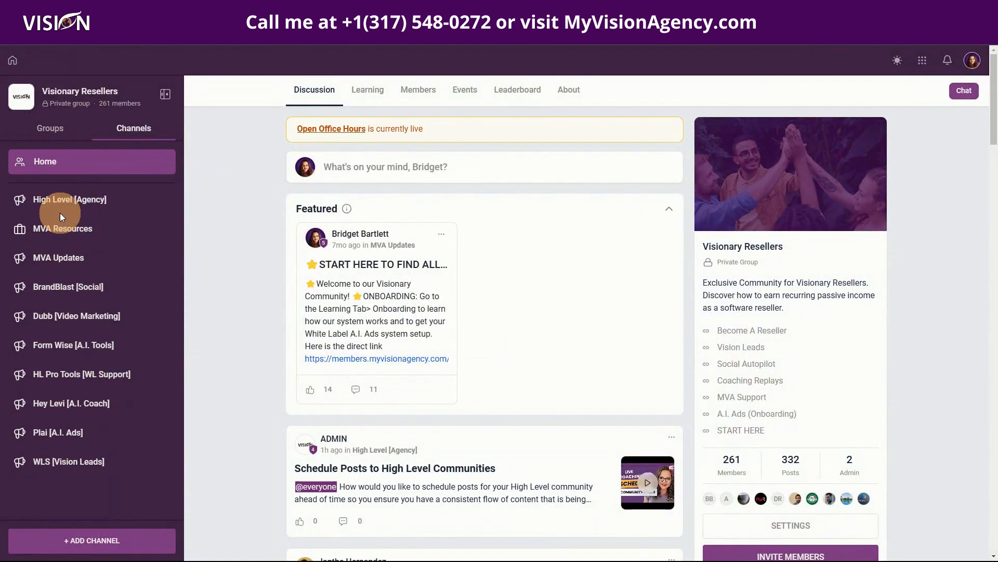
left_click(387, 165)
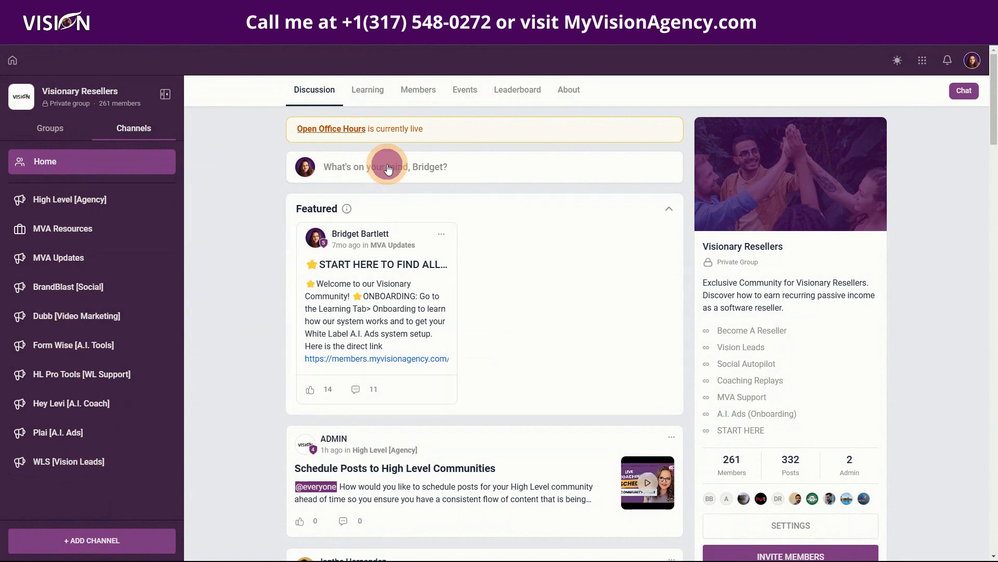
left_click(597, 313)
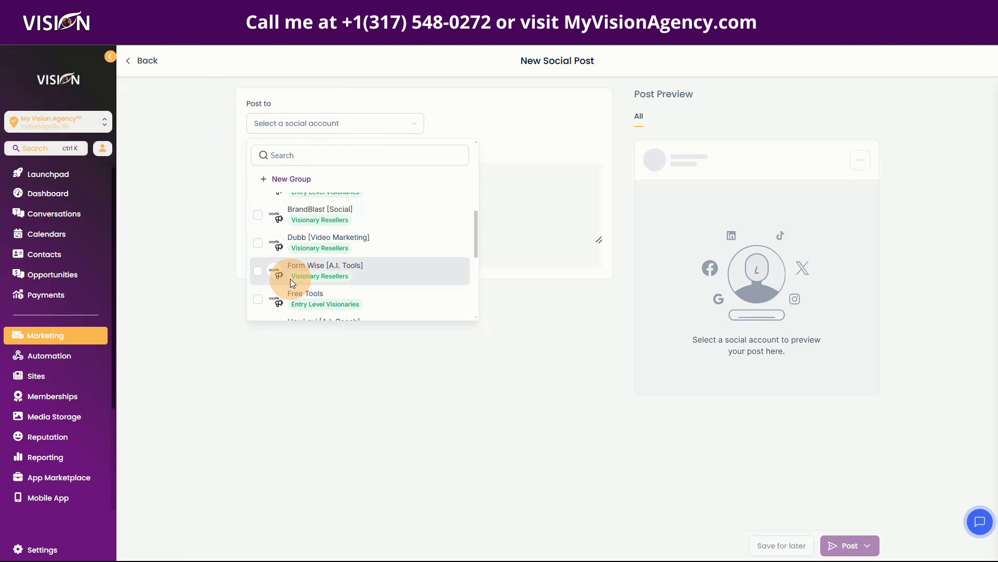
Step: Choose the MVA Updates channel of the Visionary Resellers community as the place to post to
scroll(322, 270, "up", 5)
scroll(318, 260, "down", 4)
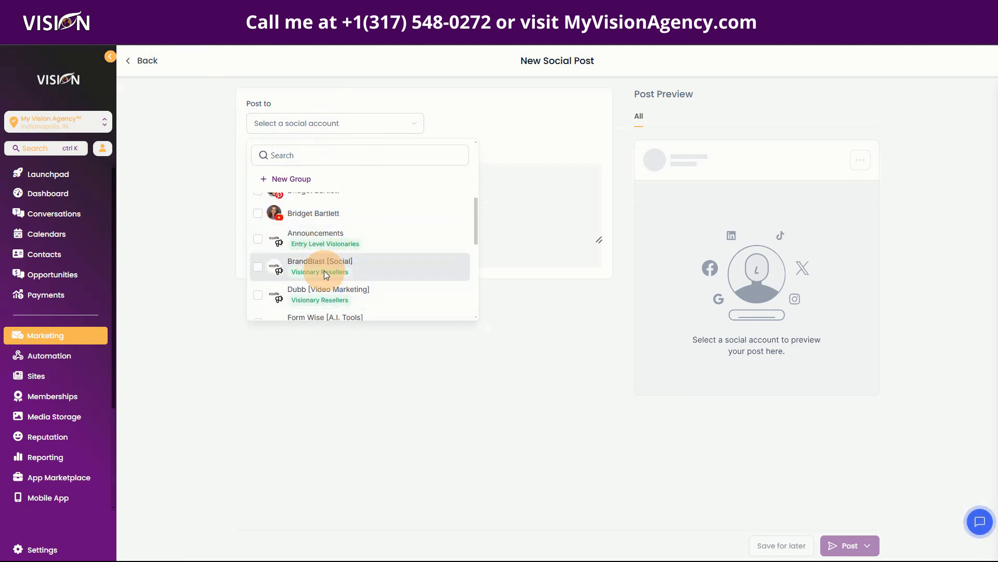
scroll(346, 276, "down", 5)
scroll(346, 276, "down", 3)
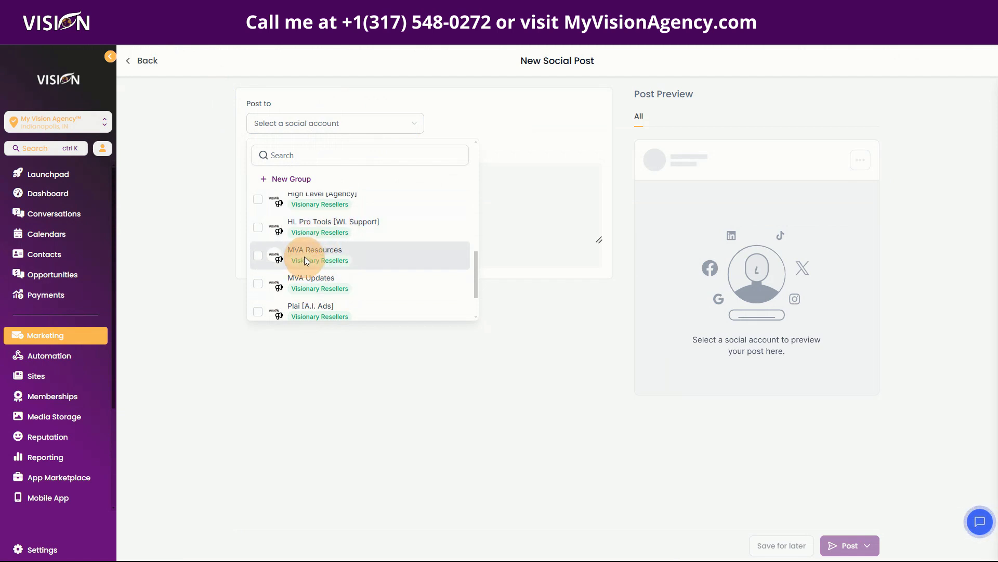
scroll(322, 276, "down", 2)
scroll(347, 317, "down", 1)
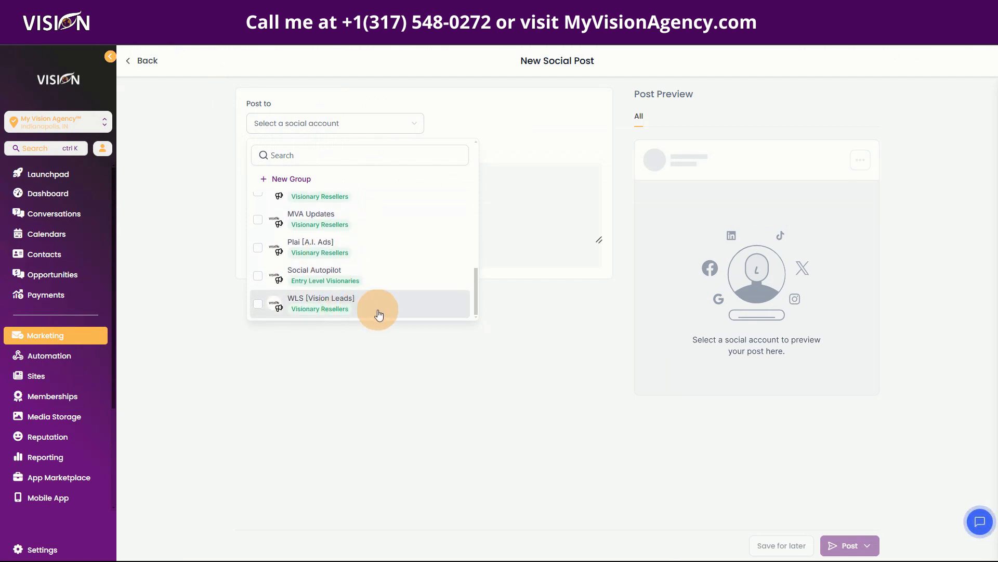
left_click(320, 220)
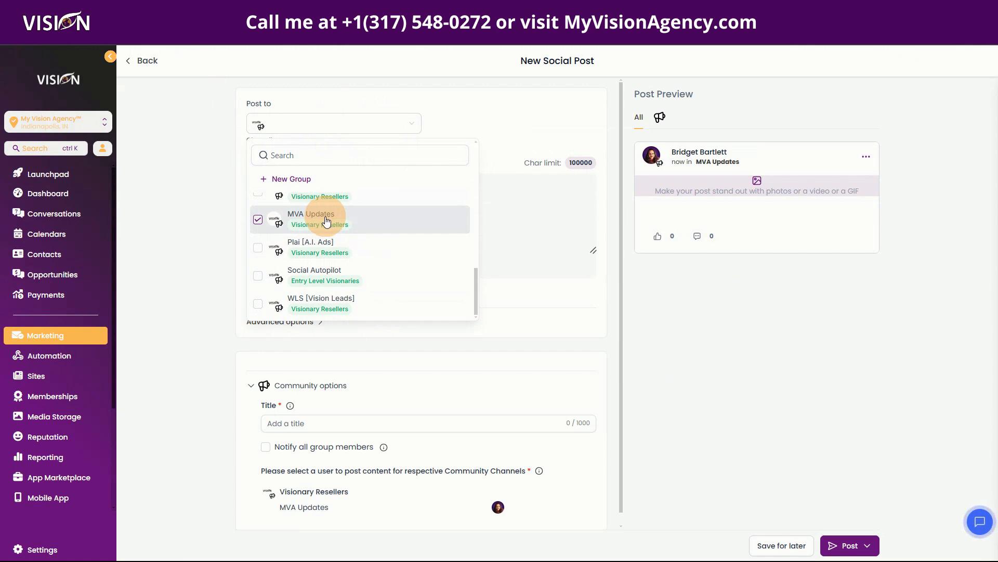
left_click(480, 110)
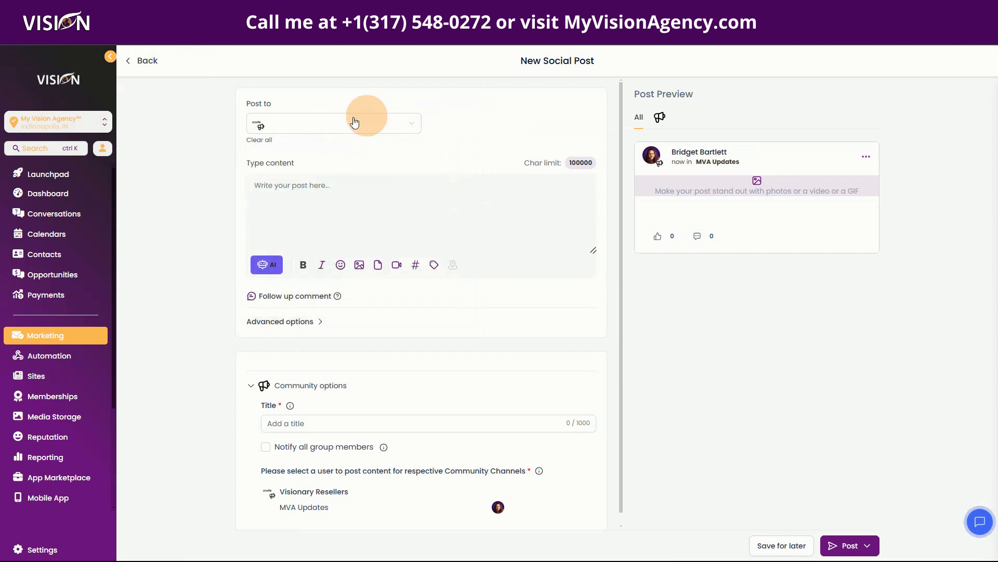
Step: Start generating the post's text with AI and enter "Busy business people" as the content title
left_click(277, 187)
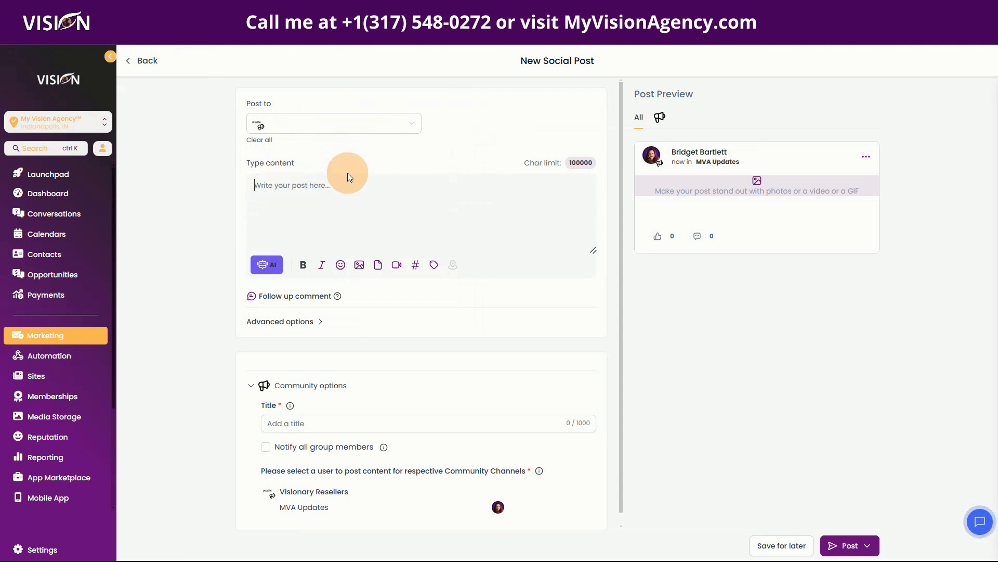
left_click(267, 271)
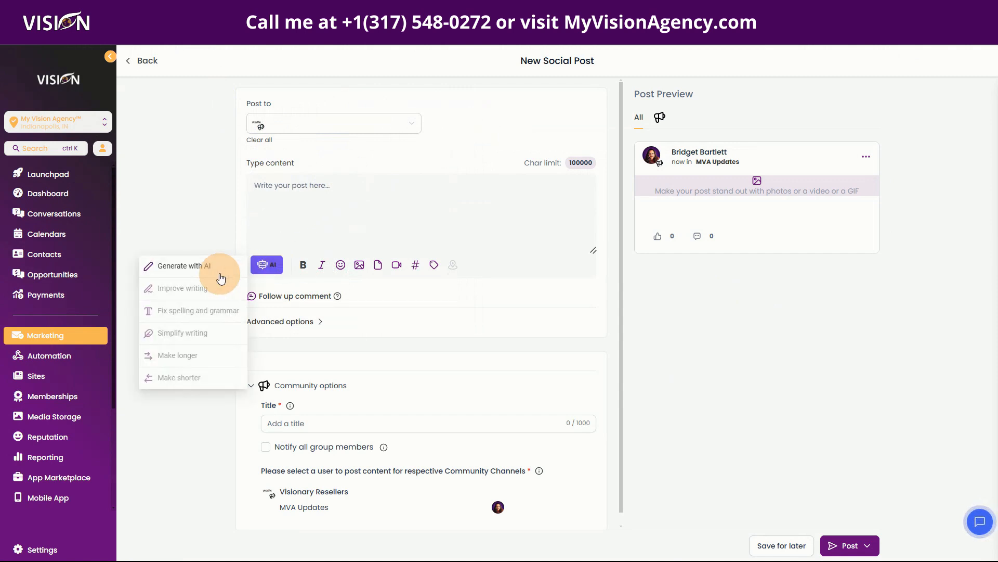
left_click(196, 266)
left_click(446, 221)
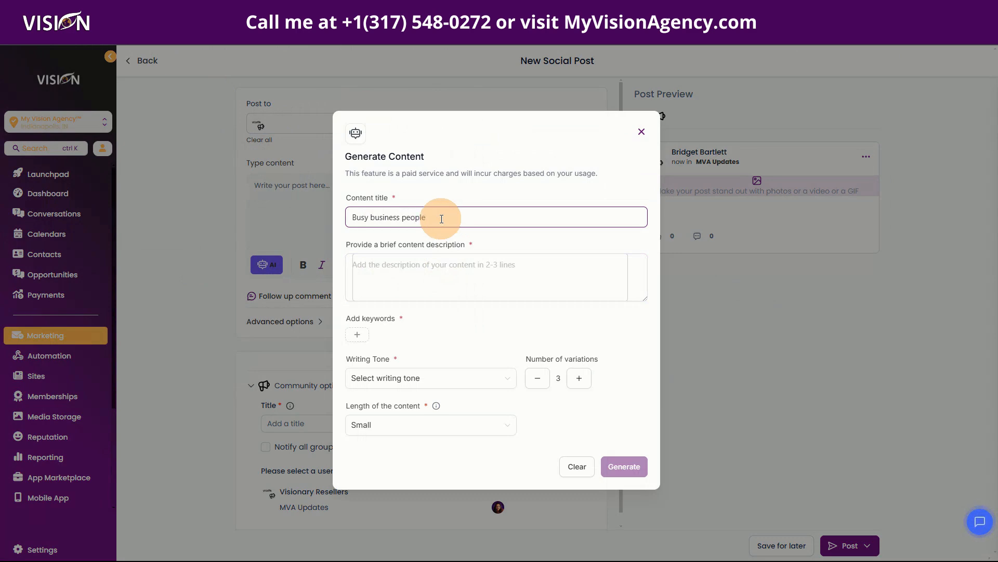
Step: Enter the content description "Lady sitting at a desk with a pile of paperwork looking really frustrated and anxious inside of a messy office"
left_click(379, 264)
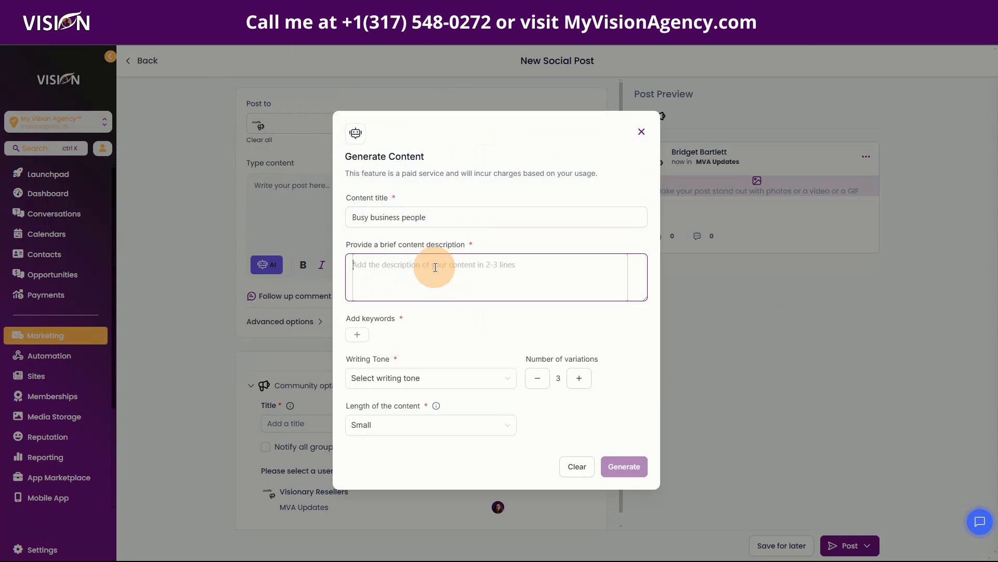
type("La")
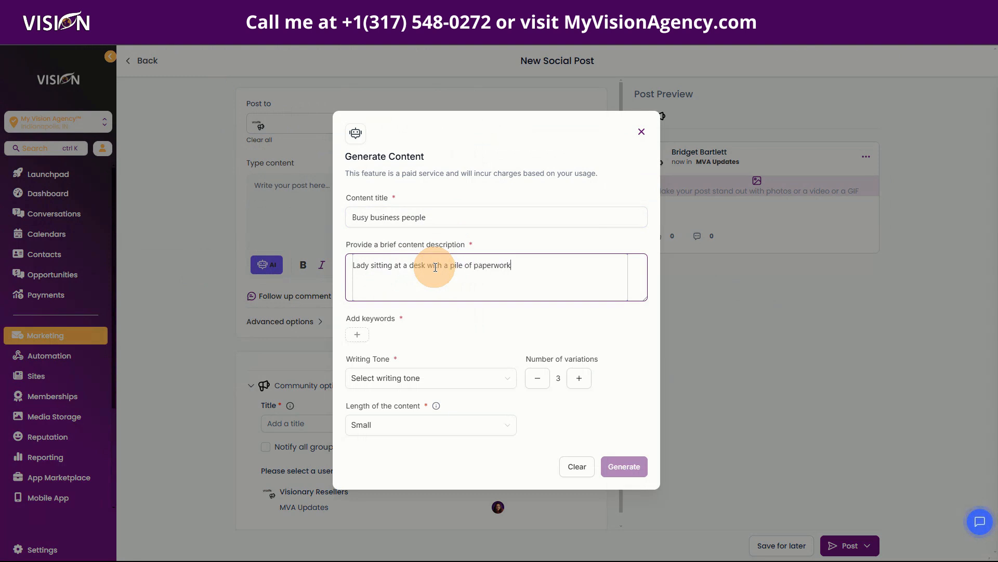
type("ing really frustrated and anxious with")
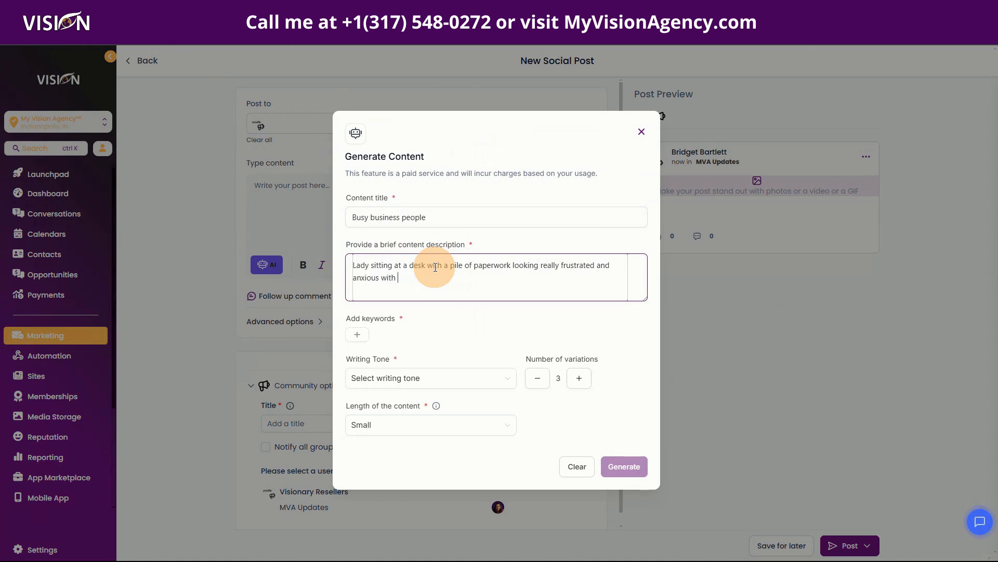
type(" a m")
key("BackSpace")
key("BackSpace")
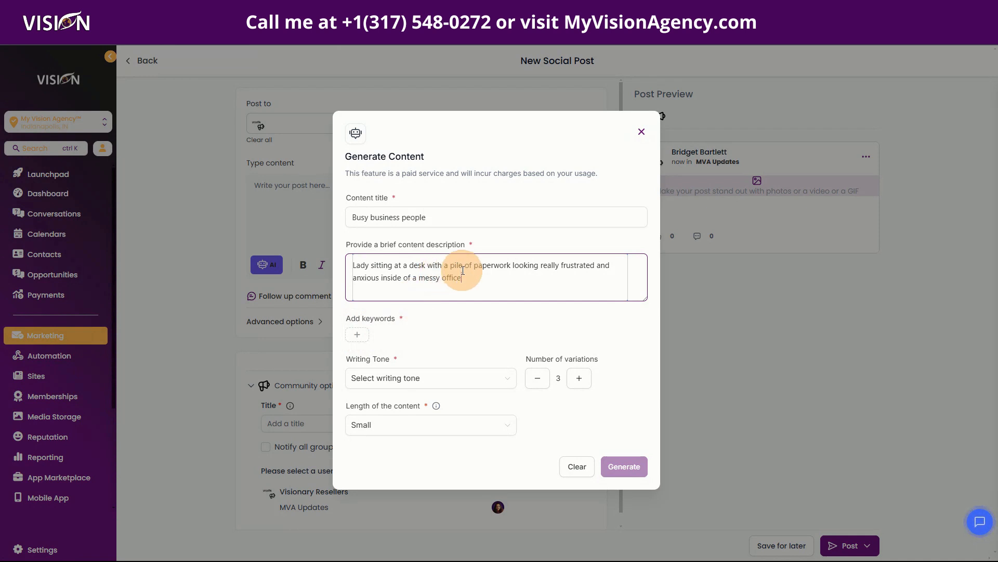
Step: Add the keyword "business" and set the writing tone to Funny
left_click(360, 336)
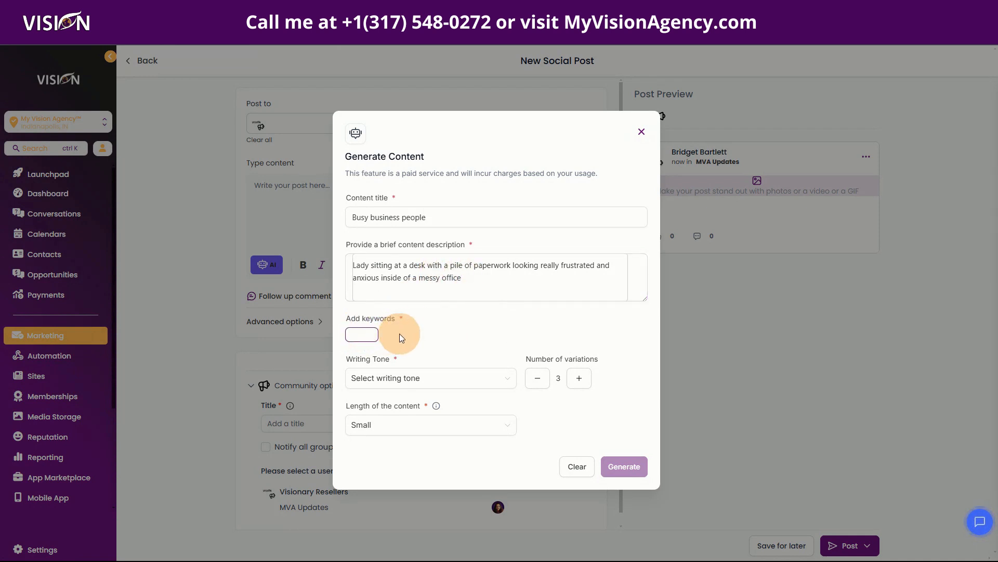
type("business")
key("Return")
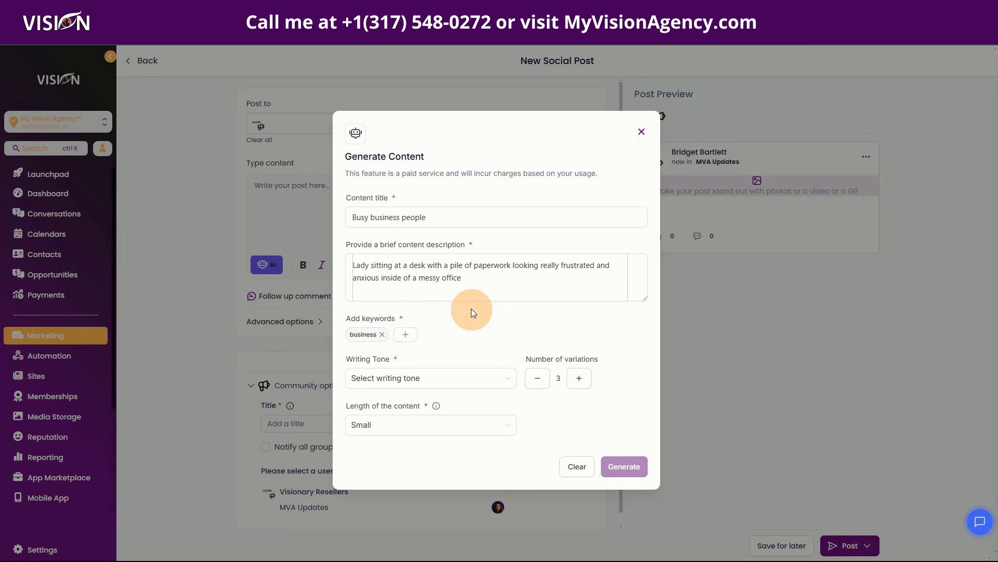
left_click(385, 380)
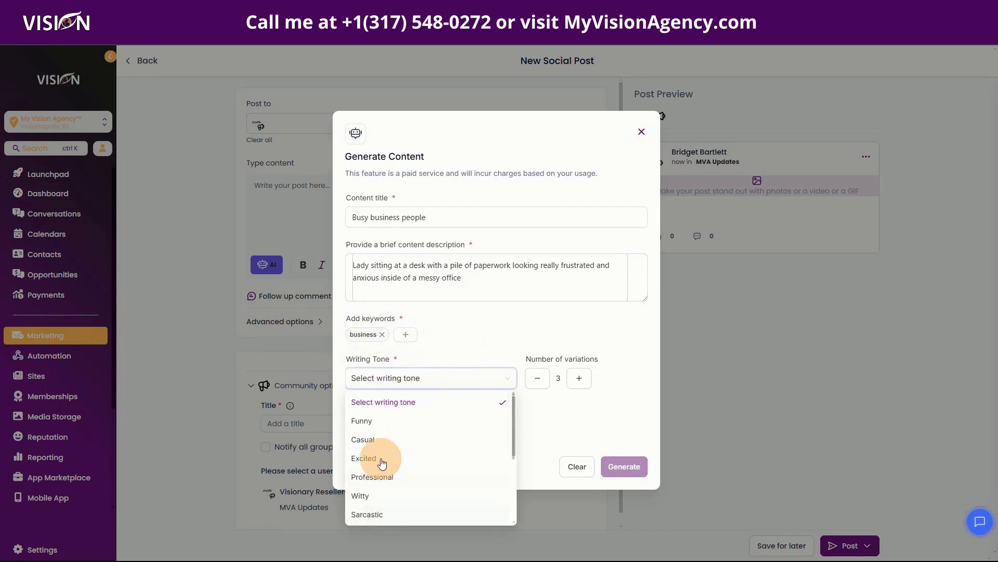
left_click(374, 420)
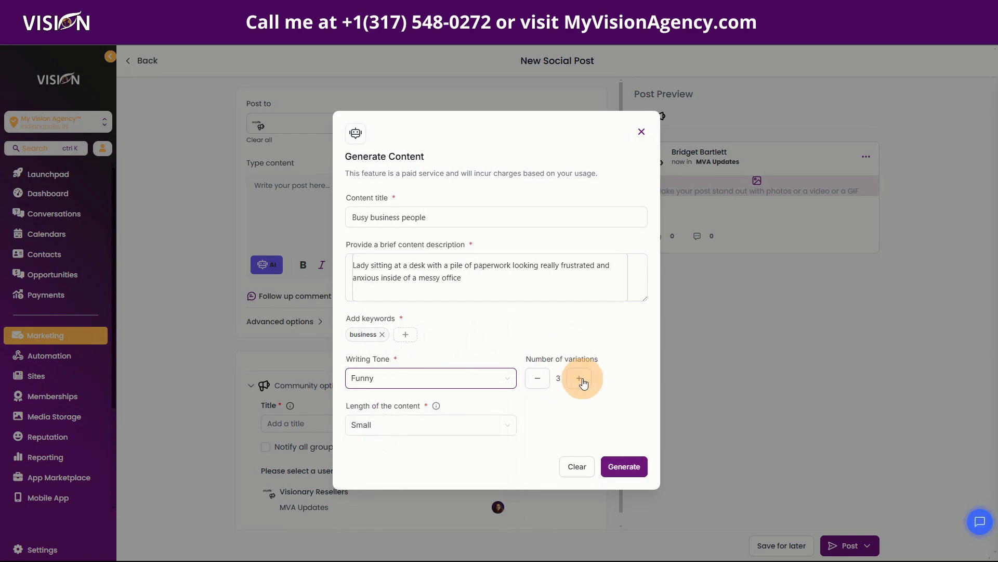
Step: Try the Medium content length, return it to Small, and generate the content with 3 variations
left_click(382, 429)
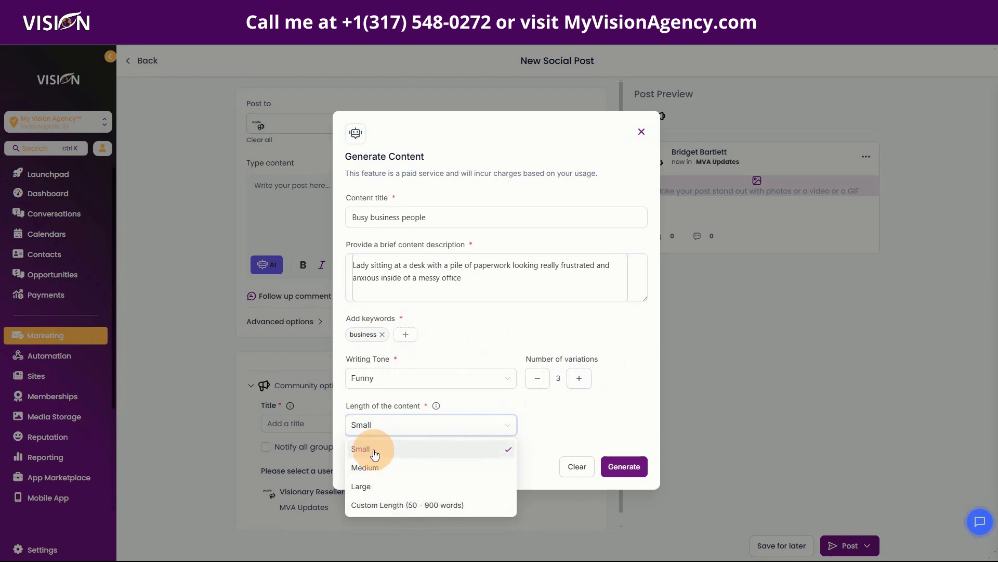
left_click(380, 467)
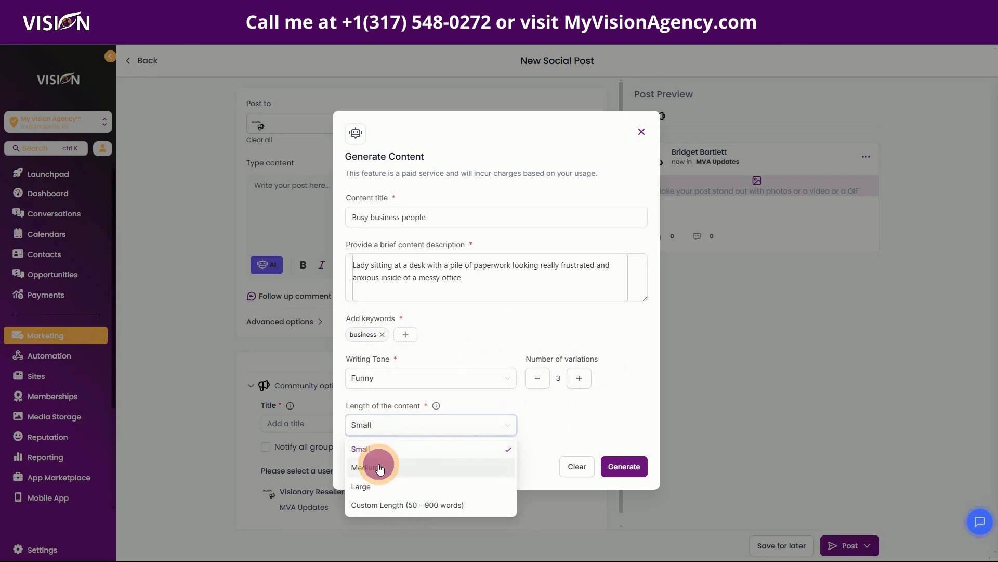
left_click(472, 429)
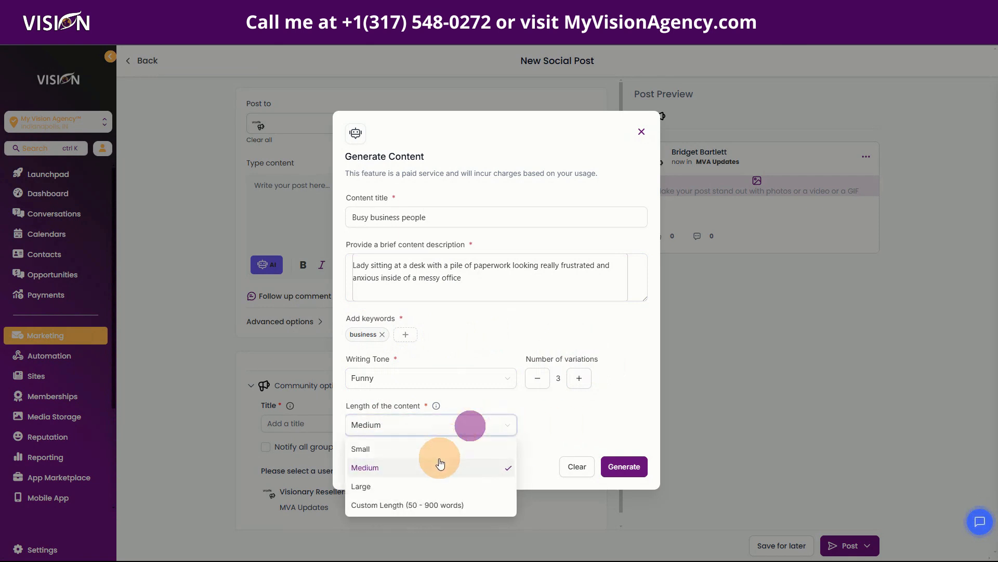
left_click(423, 446)
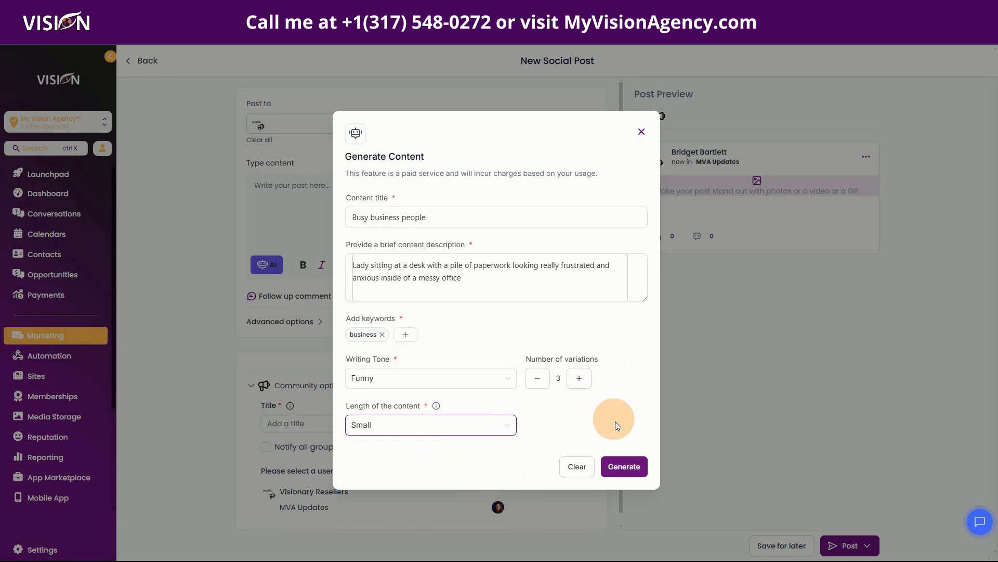
left_click(624, 466)
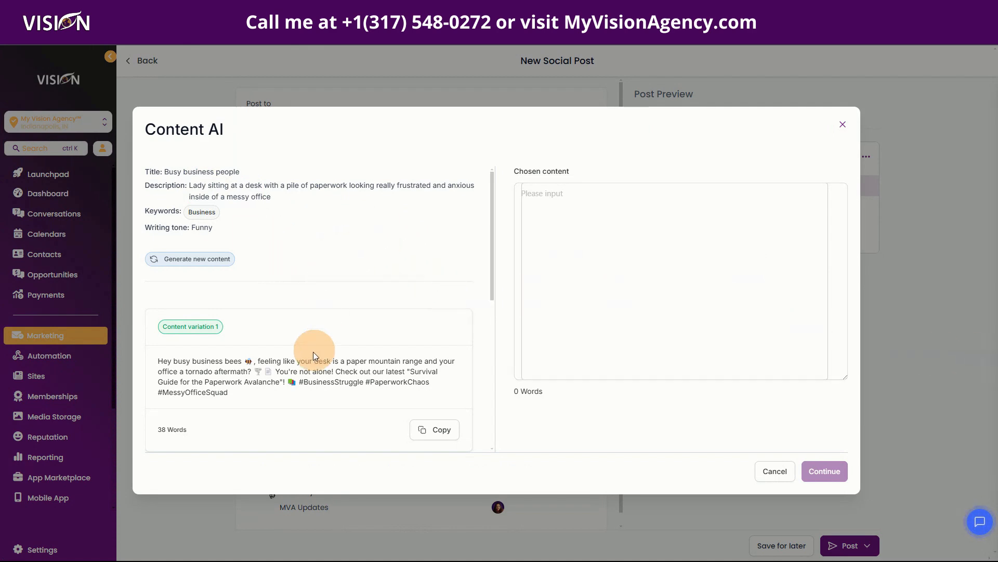
Step: Compare the generated variations, use content variation 1 as the chosen content, and insert it into the post
scroll(271, 331, "down", 1)
scroll(285, 196, "down", 4)
scroll(284, 259, "up", 3)
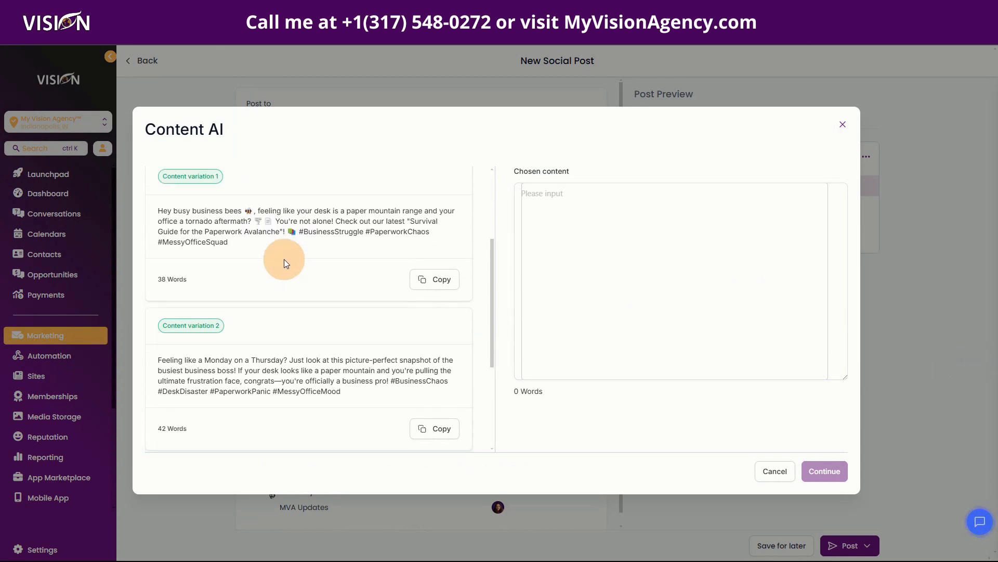
scroll(308, 324, "down", 3)
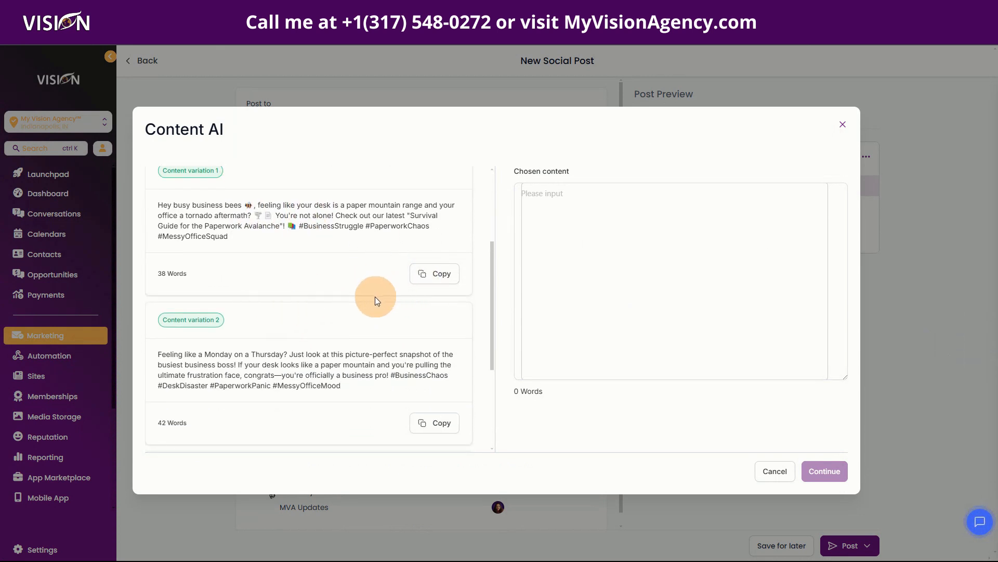
scroll(375, 296, "up", 3)
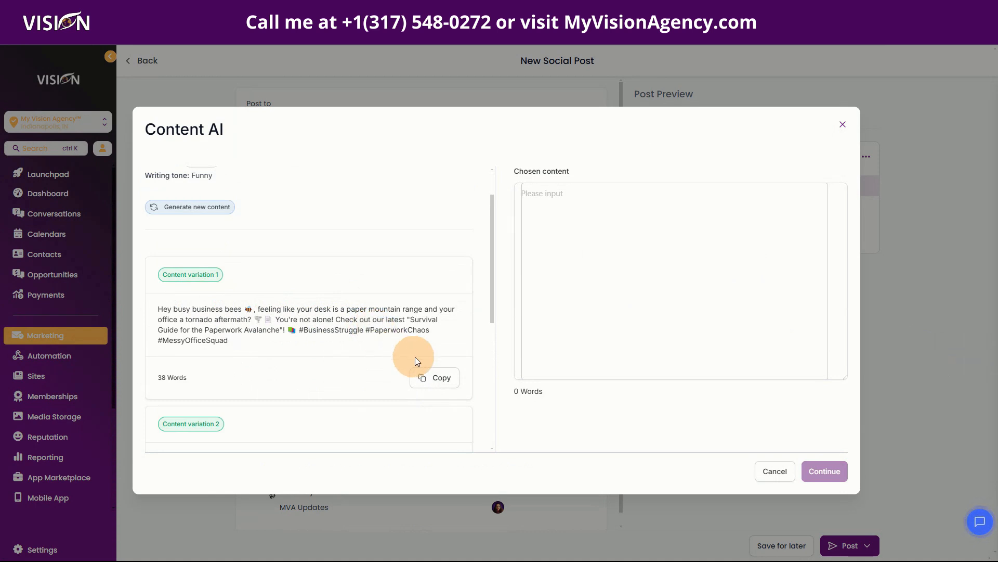
left_click(437, 382)
left_click(617, 304)
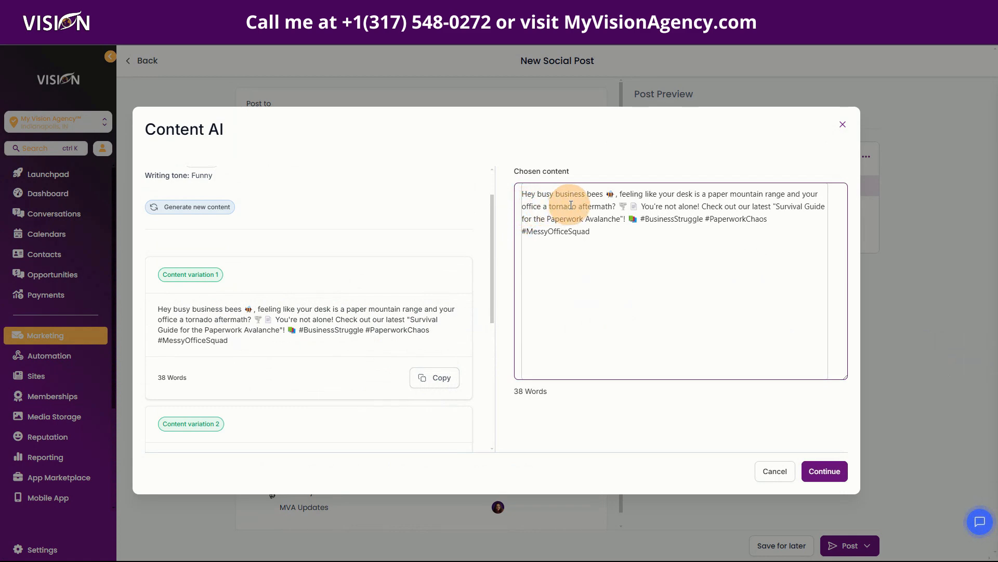
left_click(824, 471)
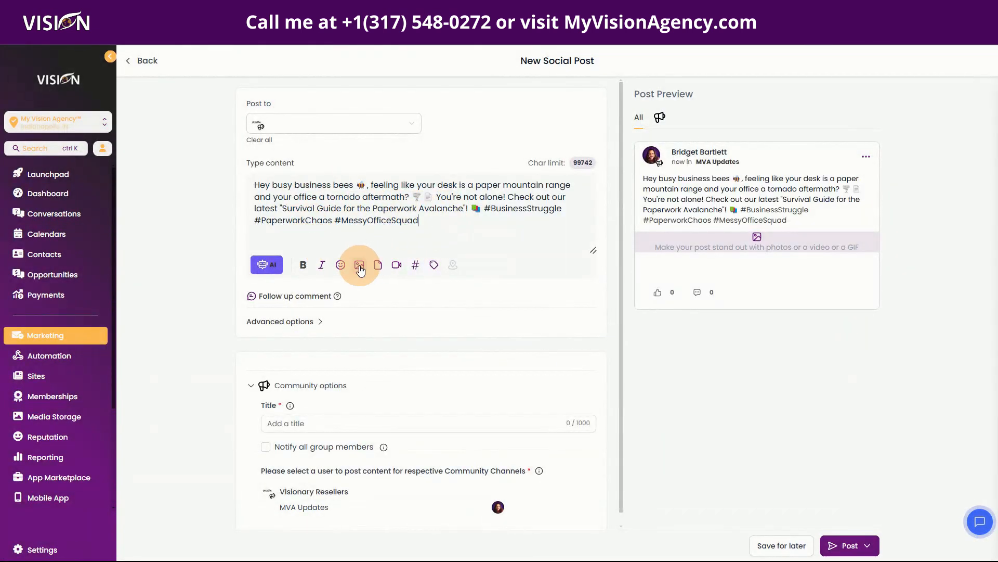
Step: Open AI image creation for the post, ready to enter the image description
left_click(360, 266)
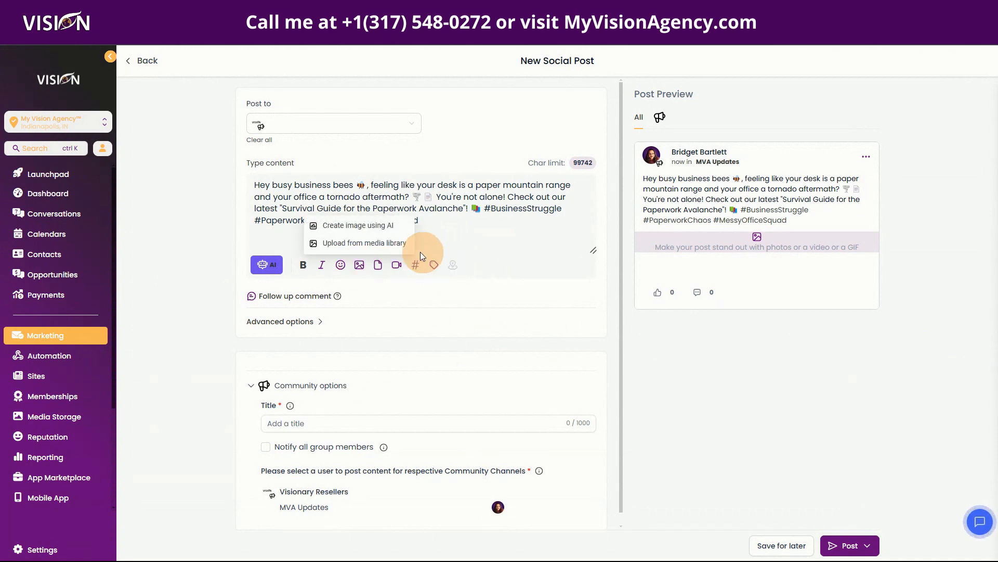
left_click(344, 227)
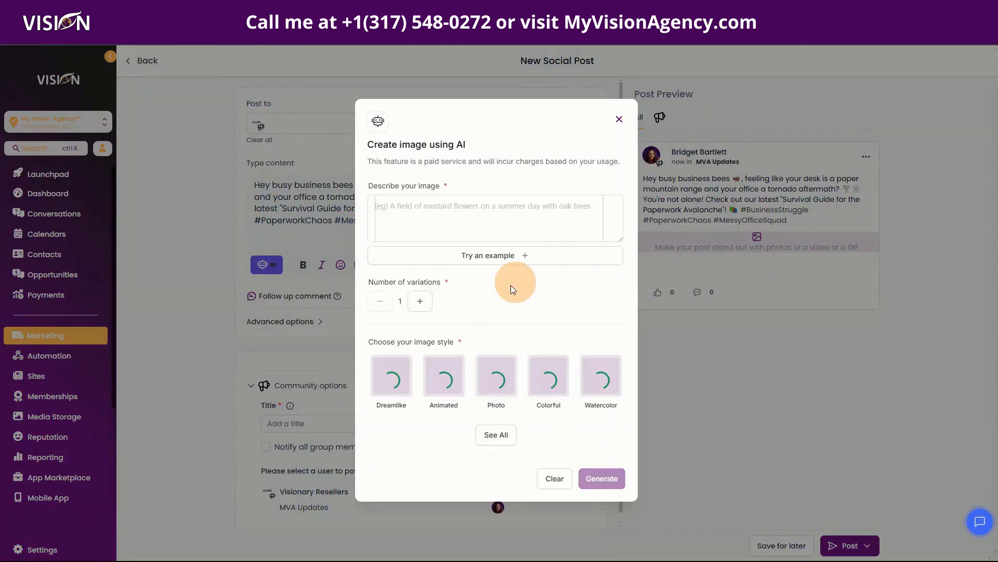
left_click(444, 207)
key("ctrl+v")
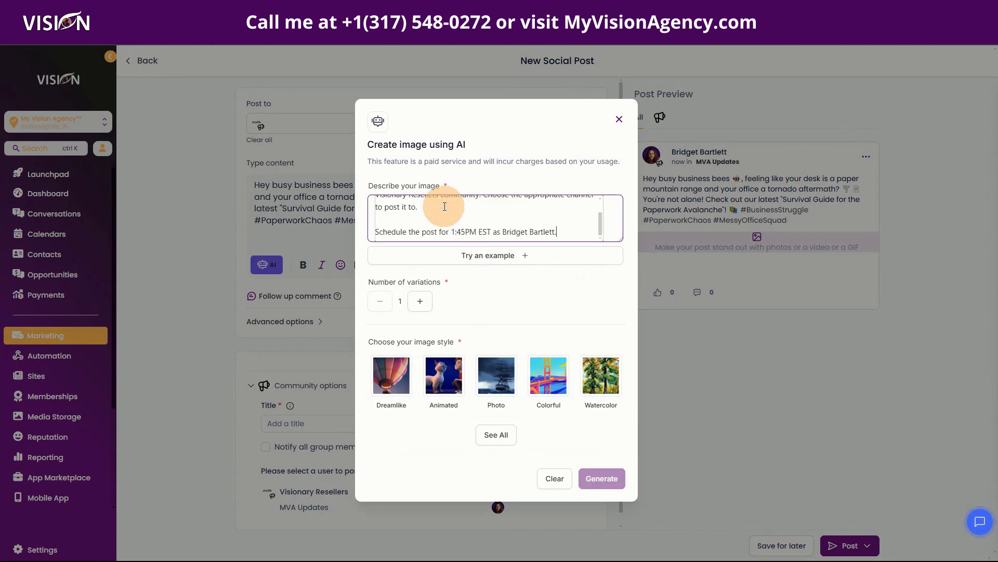
left_click_drag(564, 233, 344, 160)
key("BackSpace")
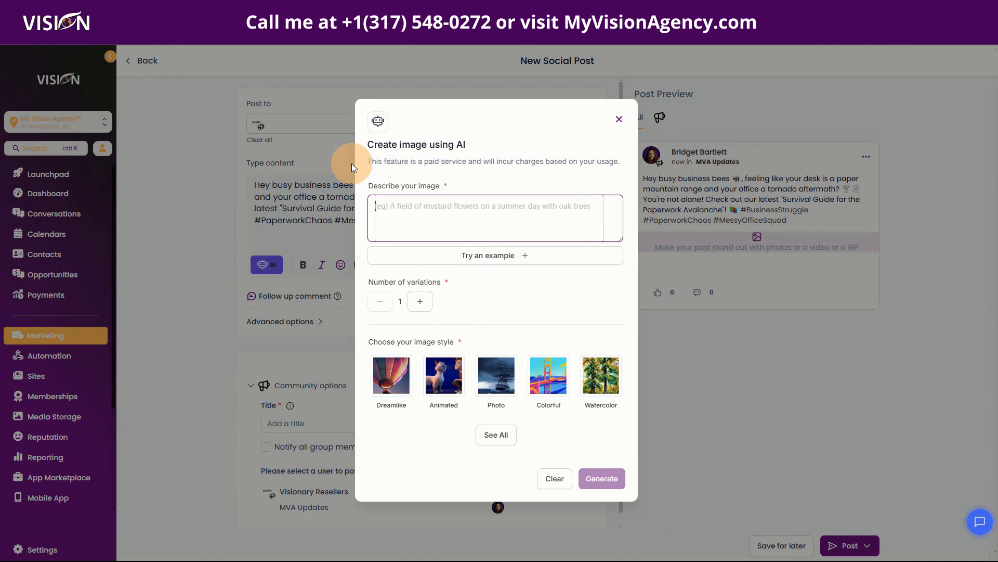
Step: Describe the image as "A frustrated business owner sitting at their desk with a pile of paperwork in a messy office"
type("A frust")
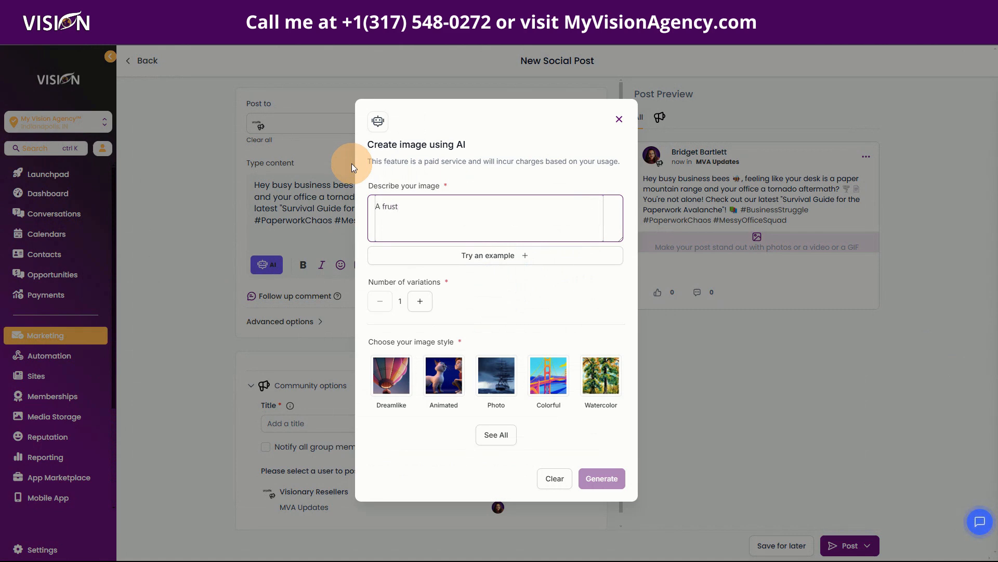
type("rated business owner sitting at their desk with a")
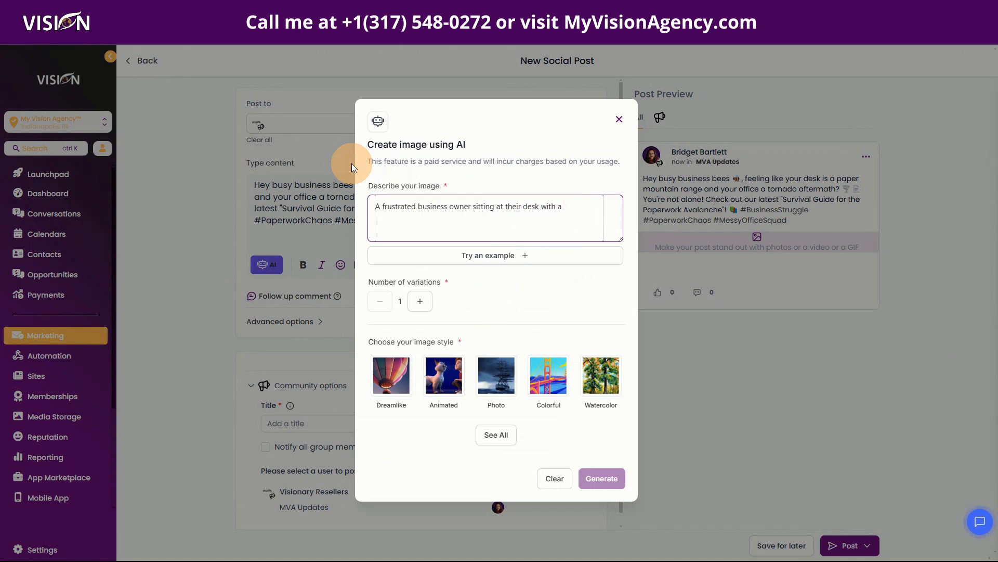
type(" pile of paperwork in a messy office")
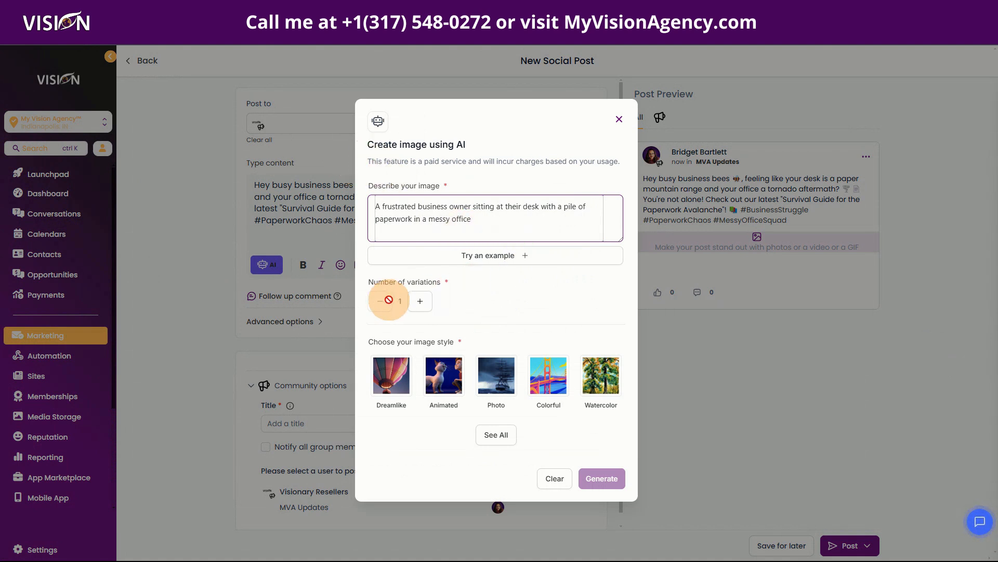
Step: Generate 4 AI image variations in the Dreamlike style, viewing the full list of image styles before generating
left_click(421, 301)
left_click(423, 300)
left_click(425, 300)
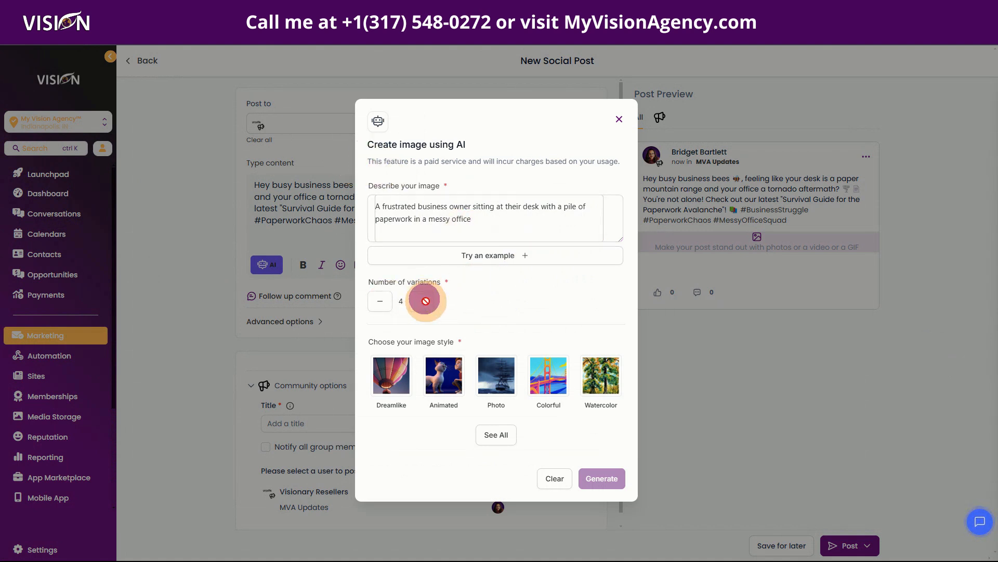
left_click(395, 374)
left_click(497, 434)
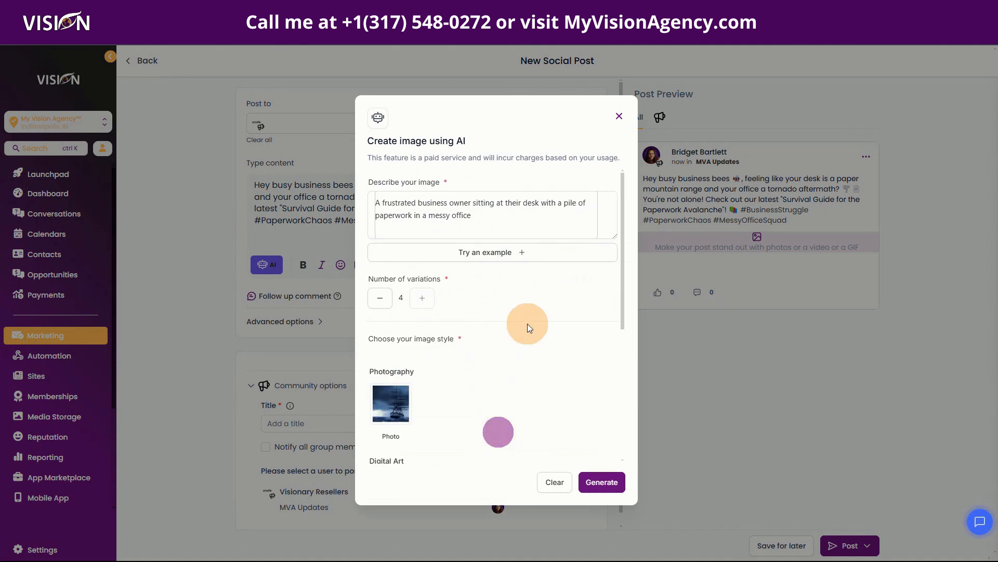
scroll(432, 419, "down", 5)
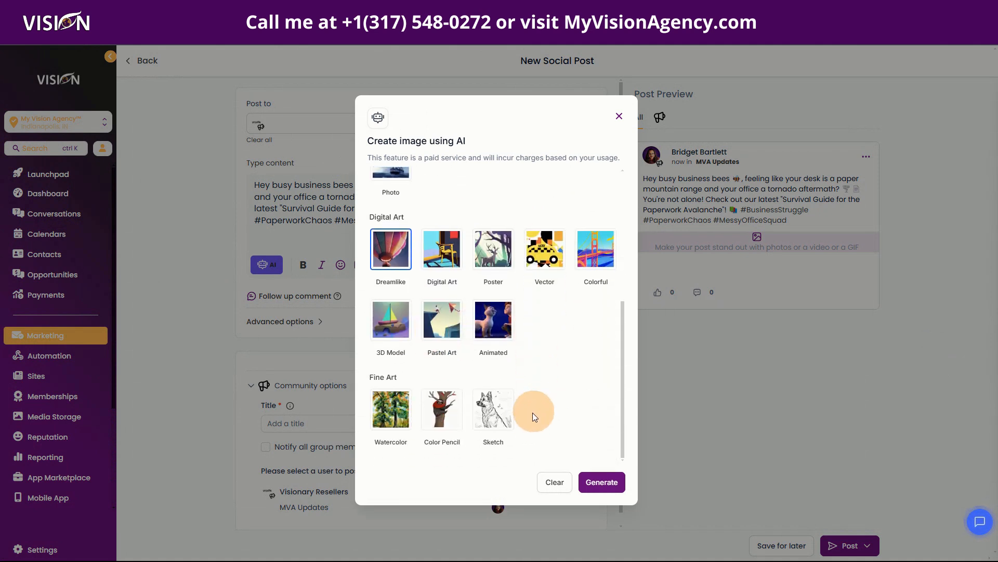
scroll(411, 318, "up", 1)
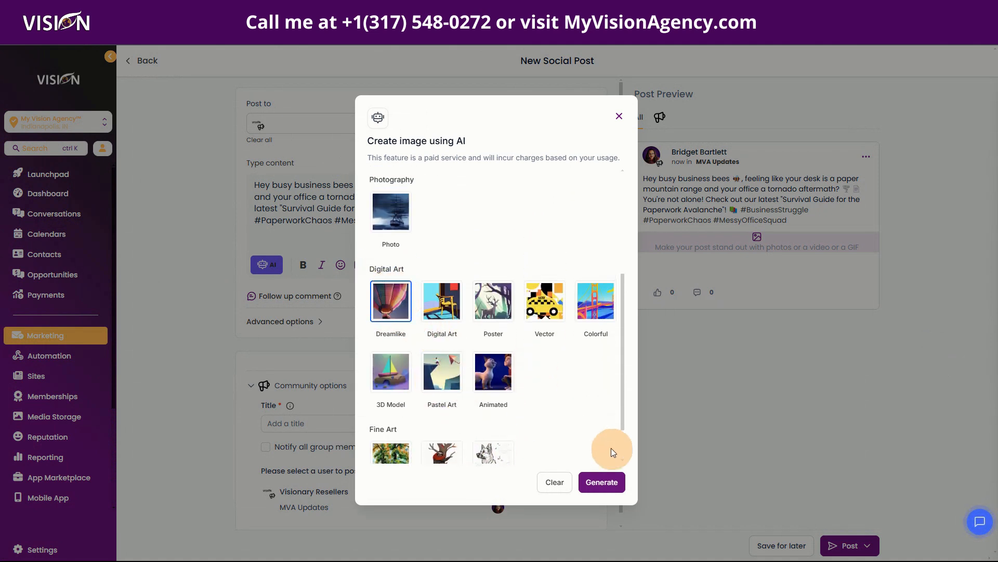
scroll(611, 452, "down", 1)
left_click(598, 475)
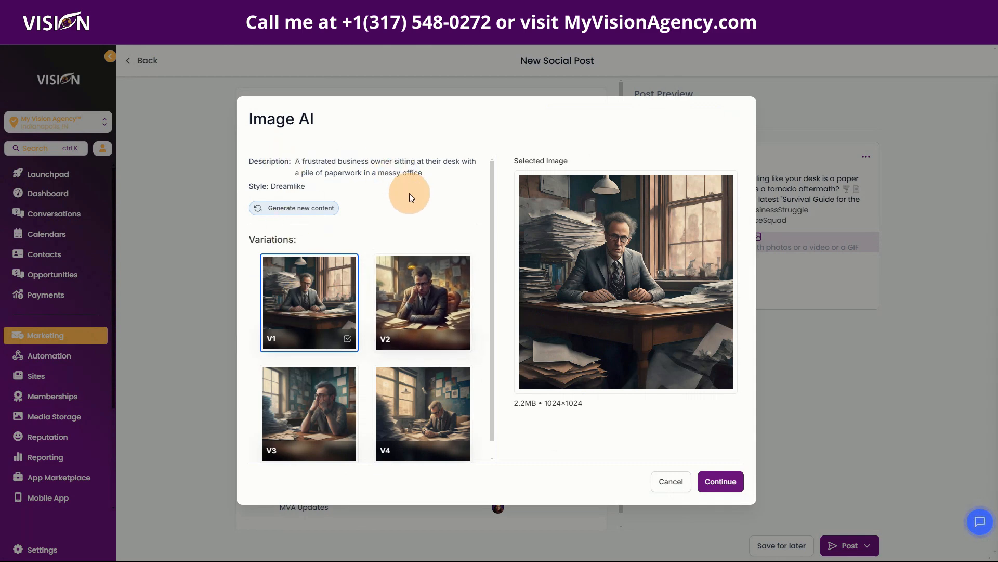
Step: Choose image variation V4 and insert it into the post
scroll(409, 192, "down", 1)
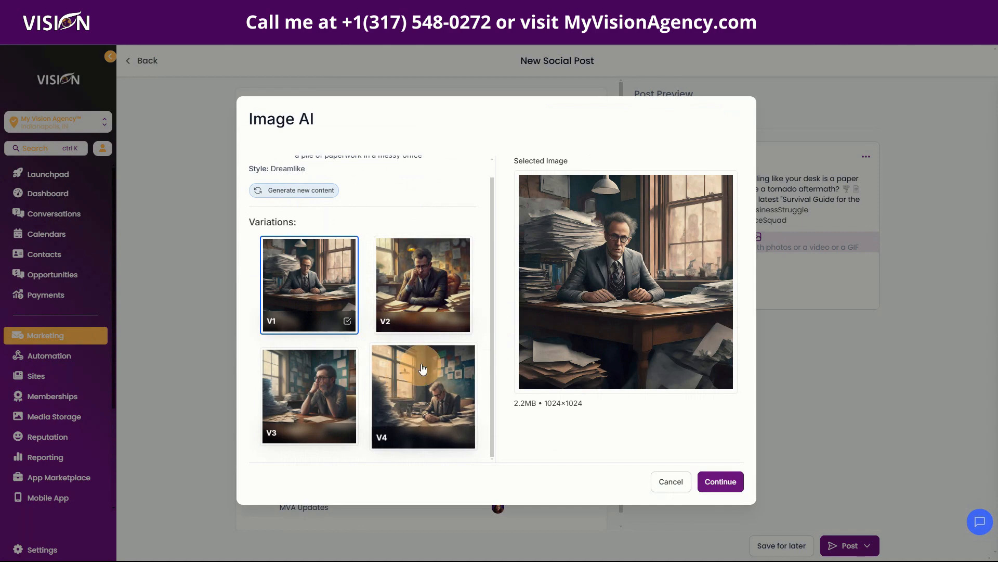
left_click(415, 378)
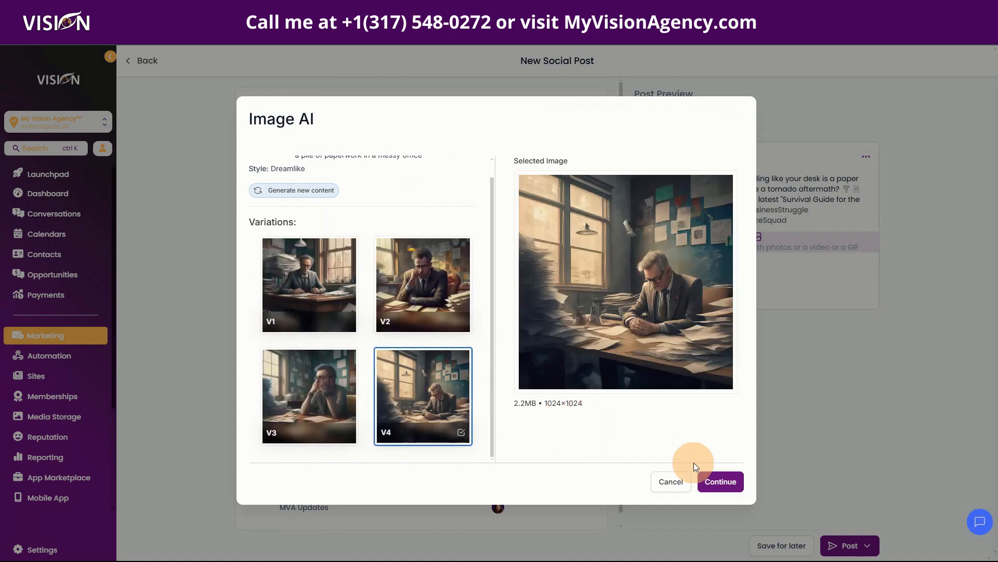
left_click(718, 479)
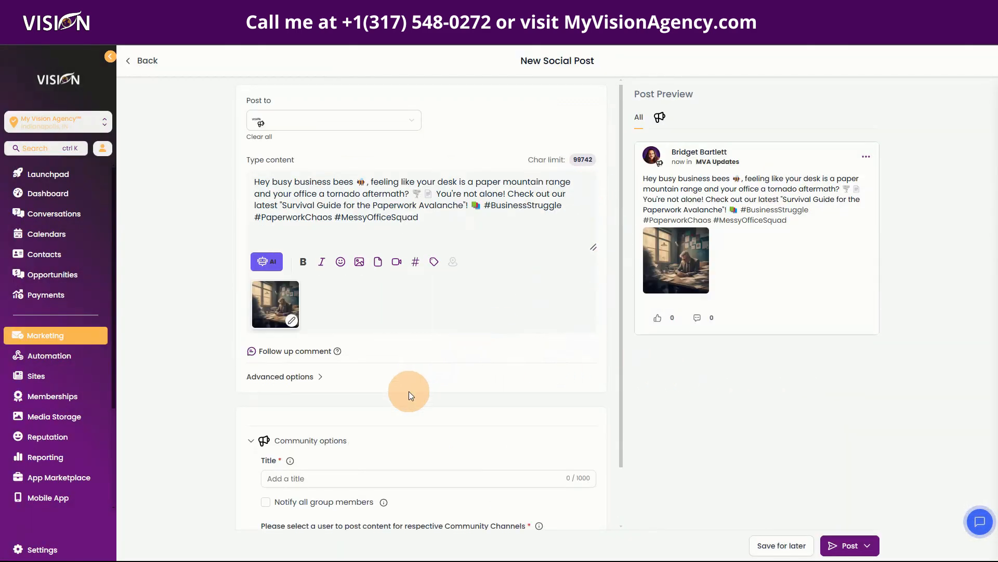
Step: Show the follow up comment box beneath the post content
scroll(328, 336, "down", 2)
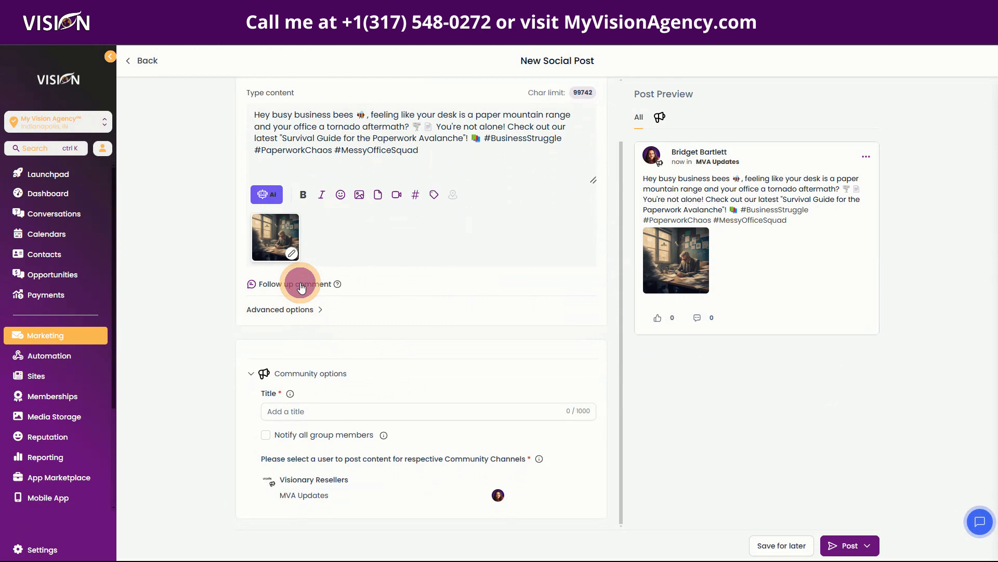
left_click(301, 286)
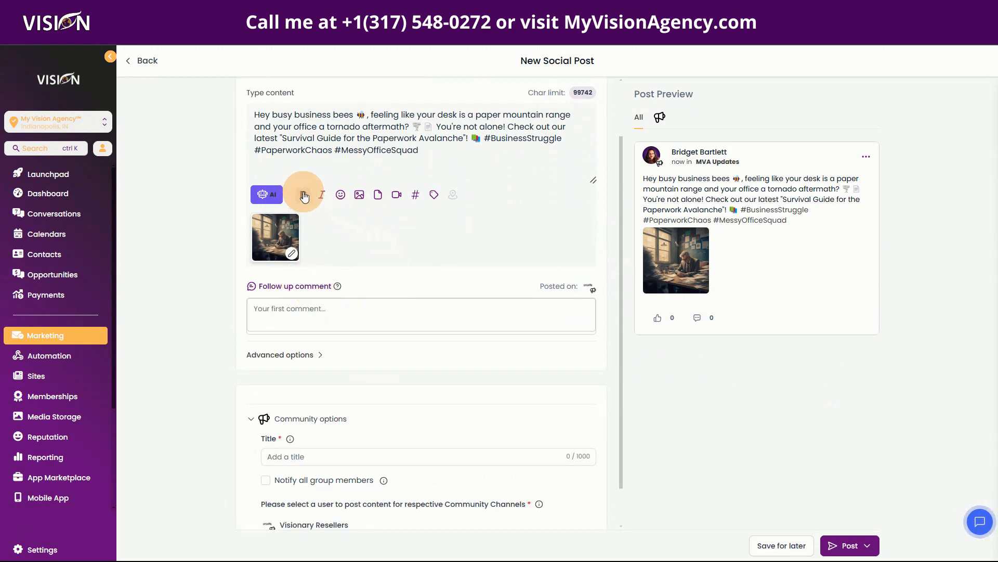
Step: Look at the file attachment picker and the tag options available for the post content, leaving the content as it is
scroll(398, 281, "up", 1)
scroll(401, 286, "up", 1)
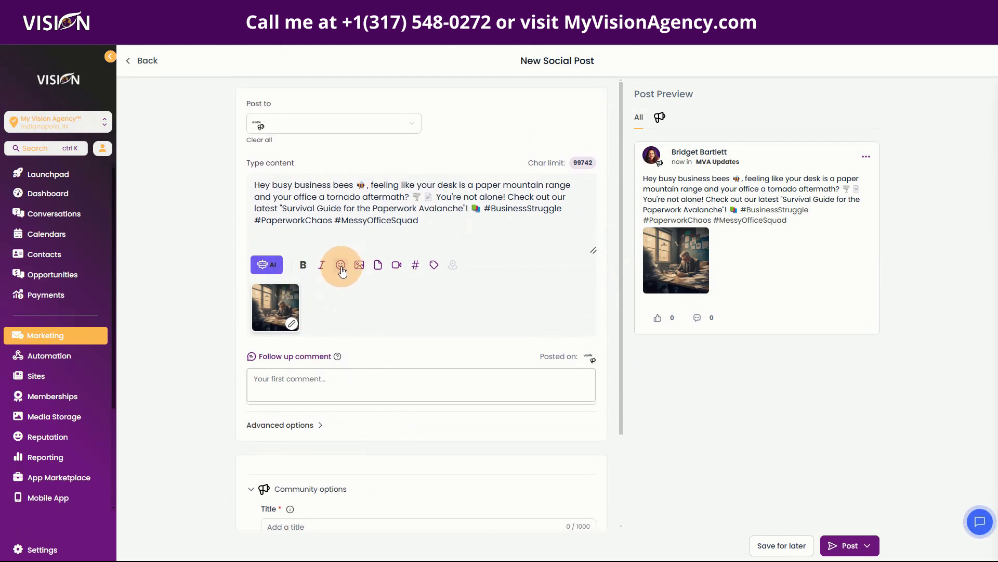
left_click(378, 265)
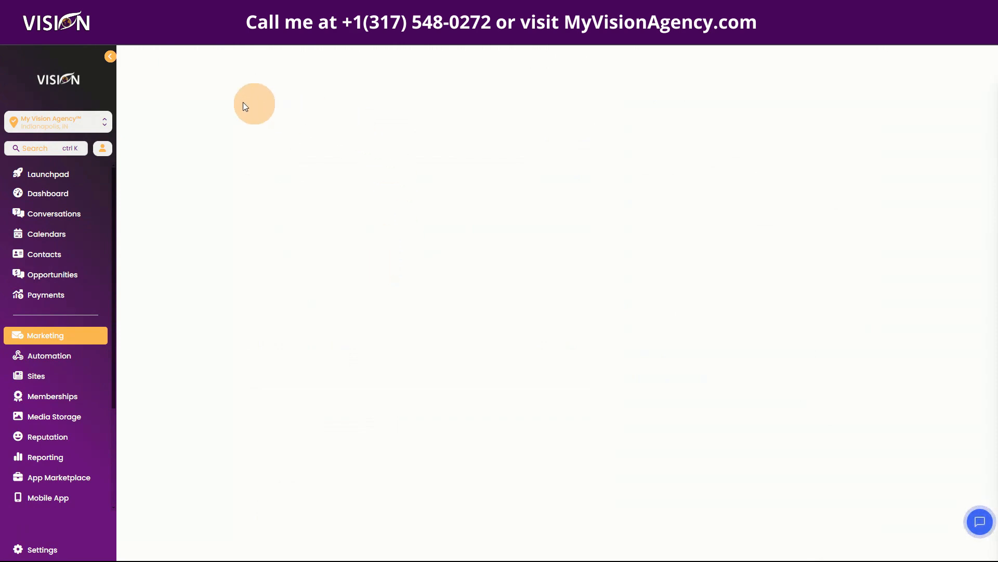
left_click(34, 64)
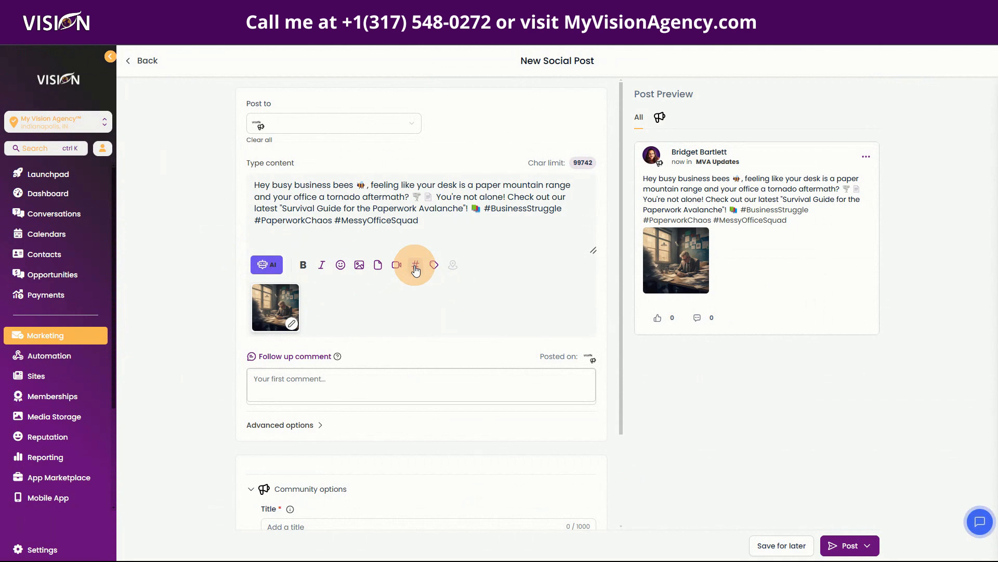
left_click(434, 266)
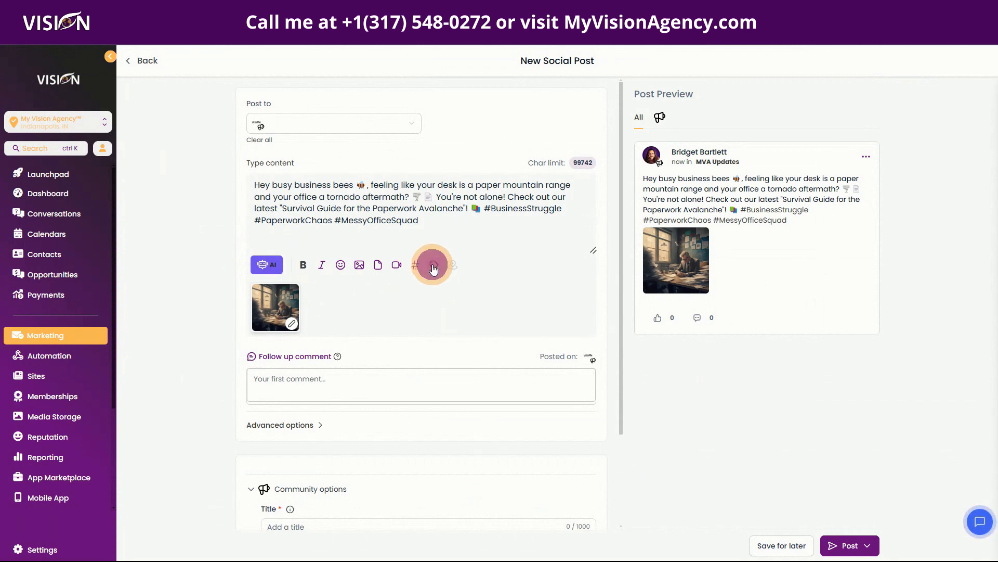
left_click(452, 225)
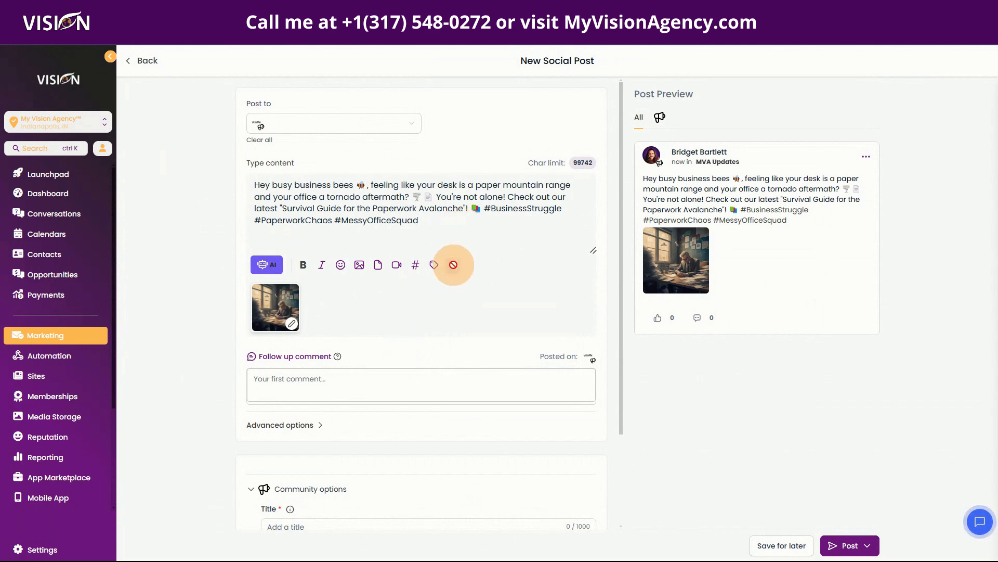
Step: Enter the follow up comment "This is a test to see if the first comment section works!"
scroll(445, 323, "down", 1)
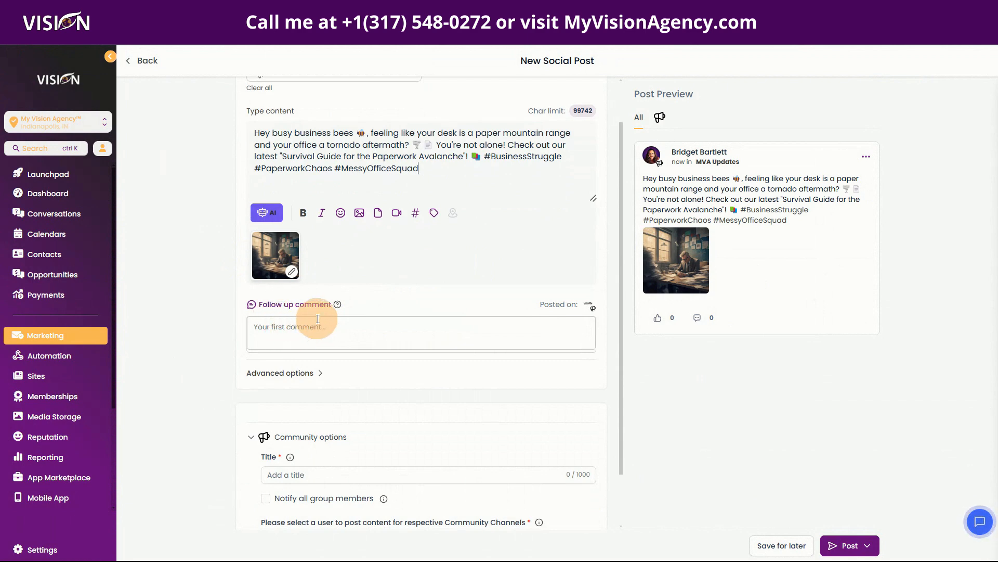
mouse_move(337, 305)
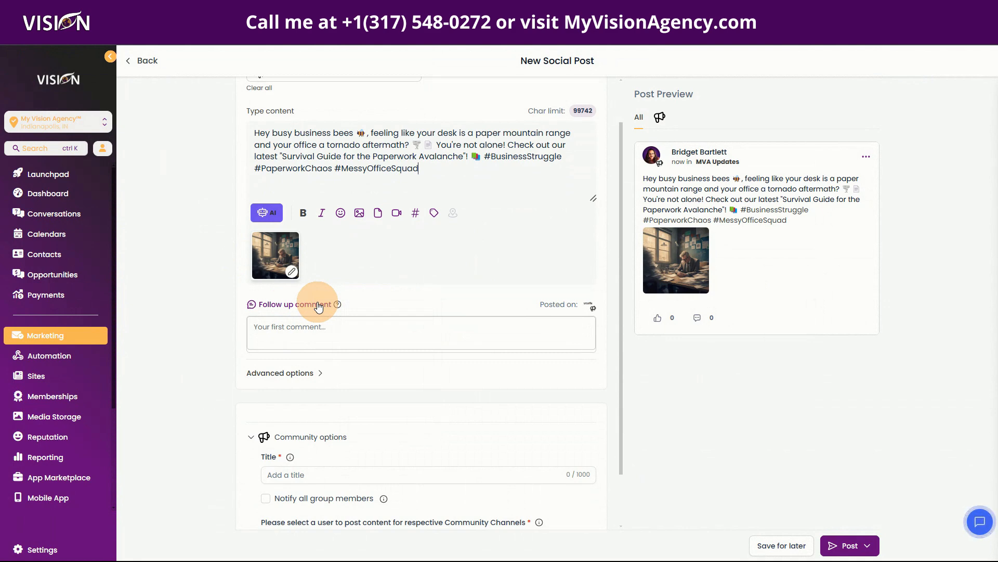
mouse_move(339, 308)
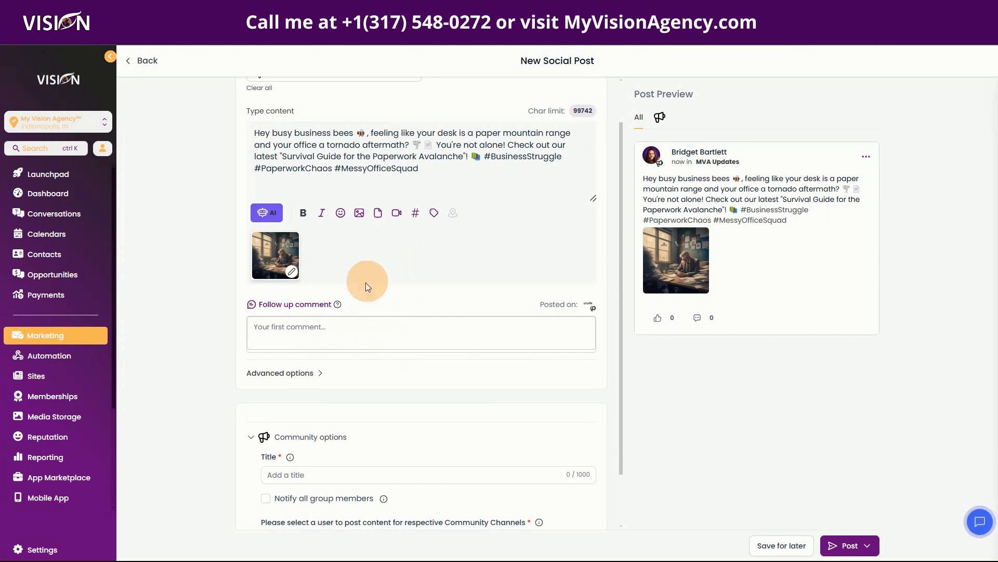
left_click(299, 327)
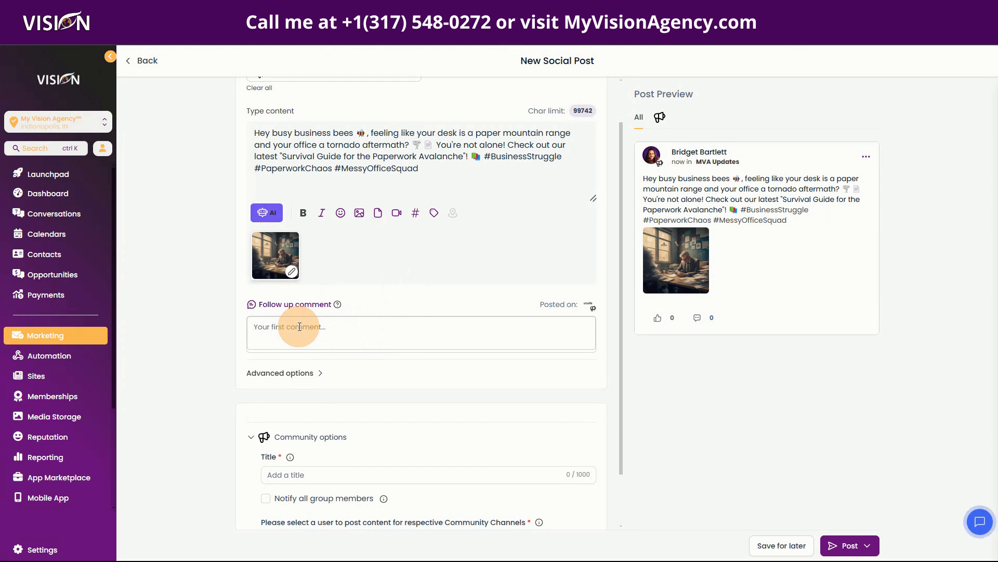
type("Th")
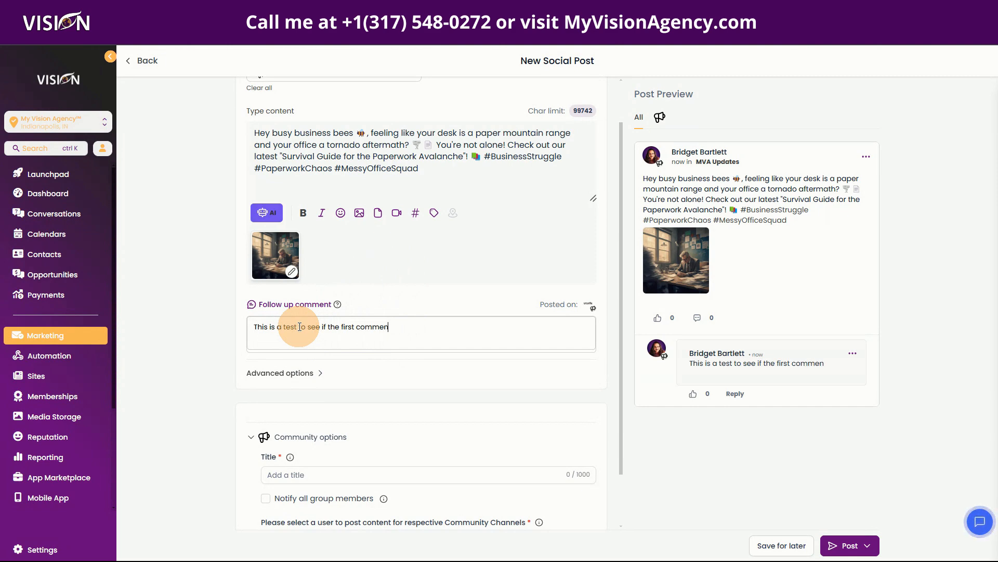
type("n works!")
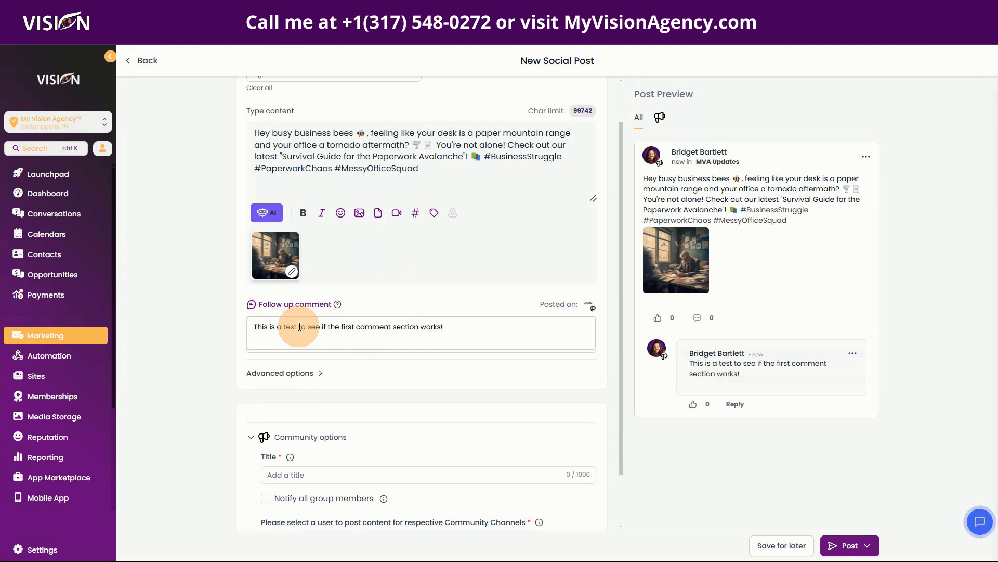
Step: Expand the post's advanced options and view the available categories
left_click(289, 373)
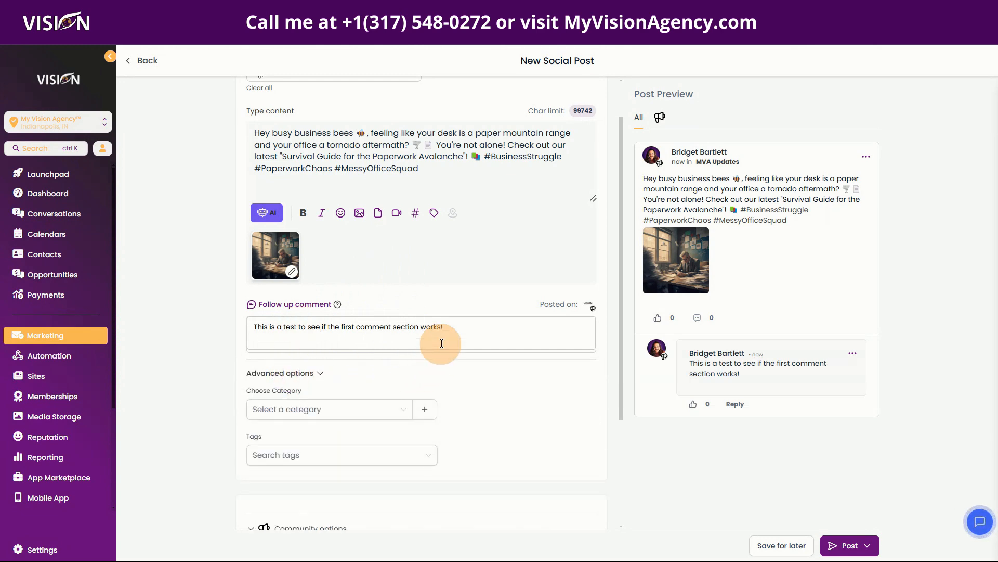
scroll(442, 344, "down", 2)
left_click(280, 312)
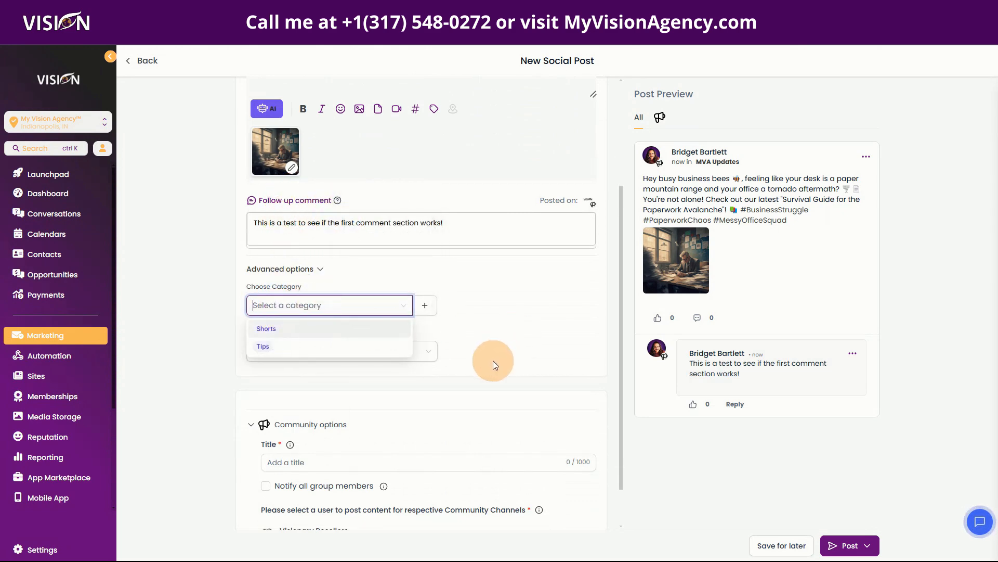
Step: Add the Facebook profile as an additional account to post to
scroll(493, 360, "up", 3)
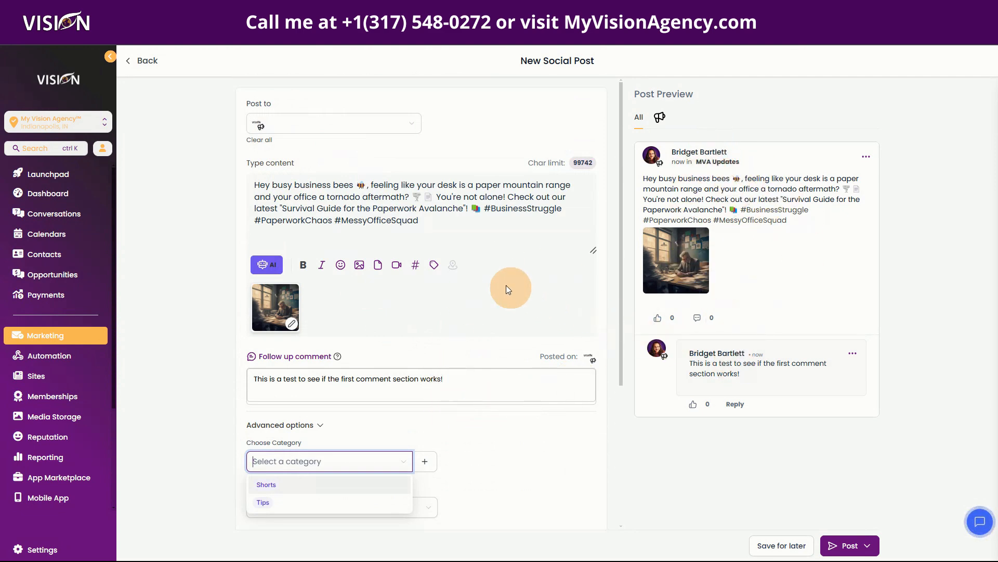
left_click(330, 125)
left_click(290, 123)
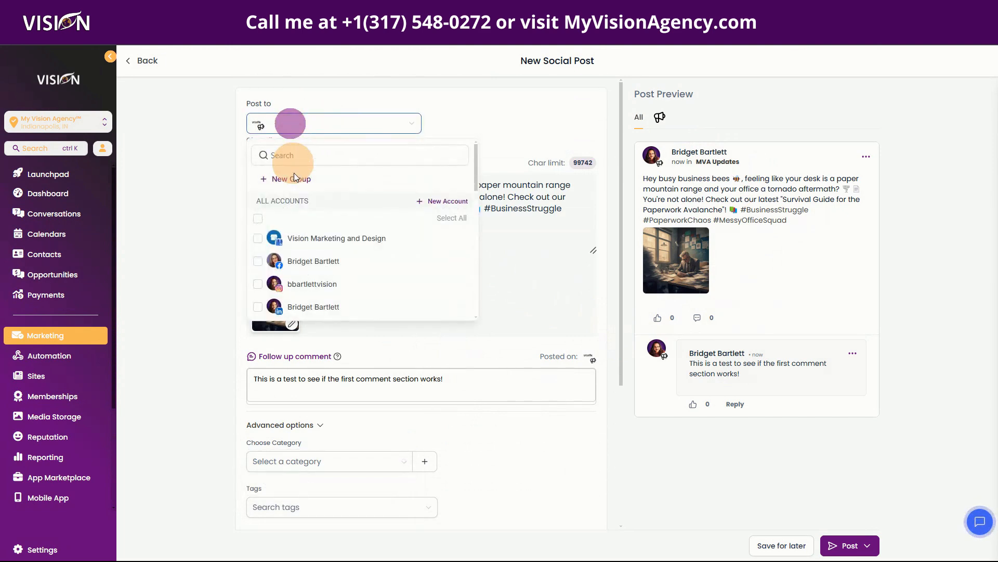
left_click(257, 261)
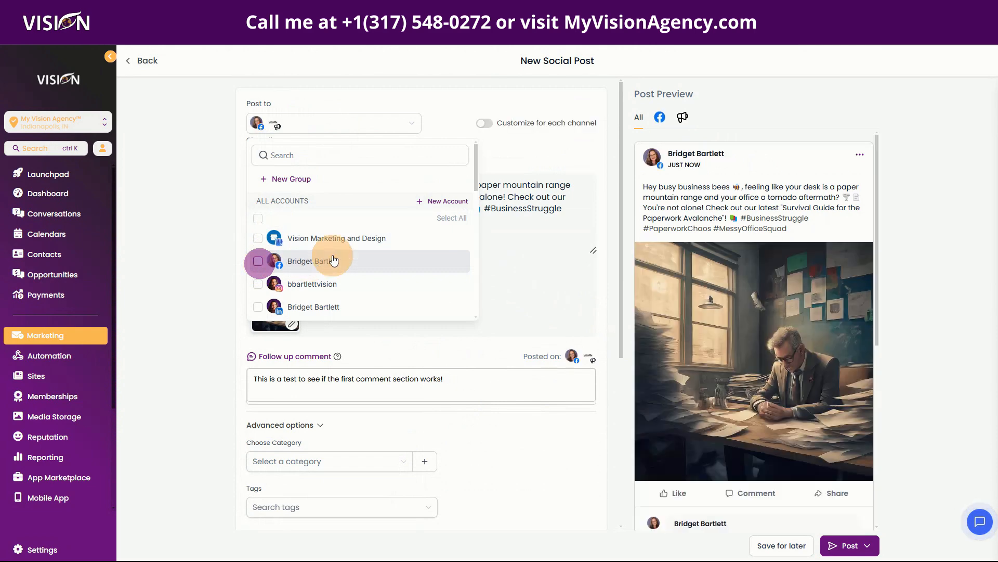
Step: Compare the Facebook and community post previews individually and in the combined view, including the follow up comment
left_click(676, 118)
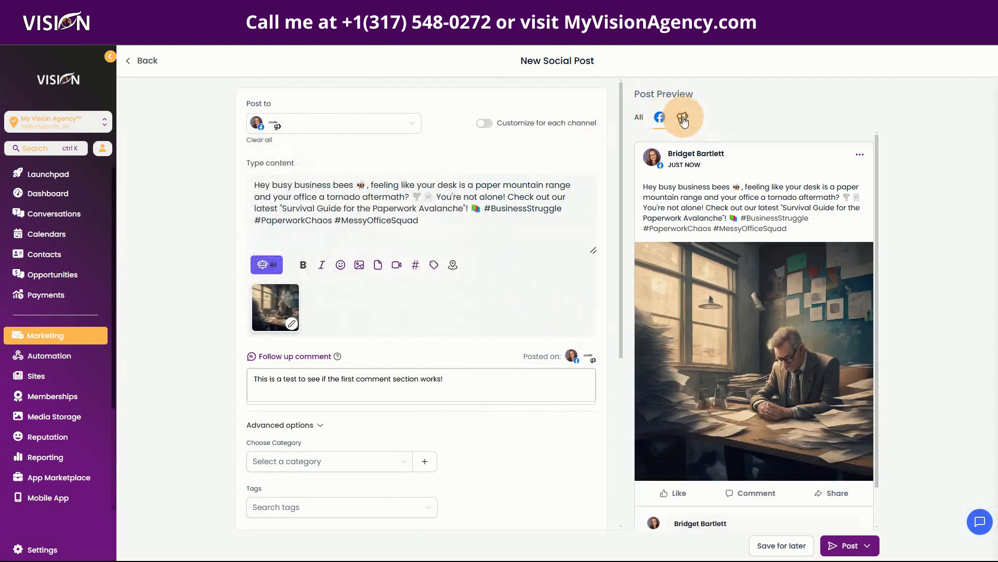
left_click(683, 120)
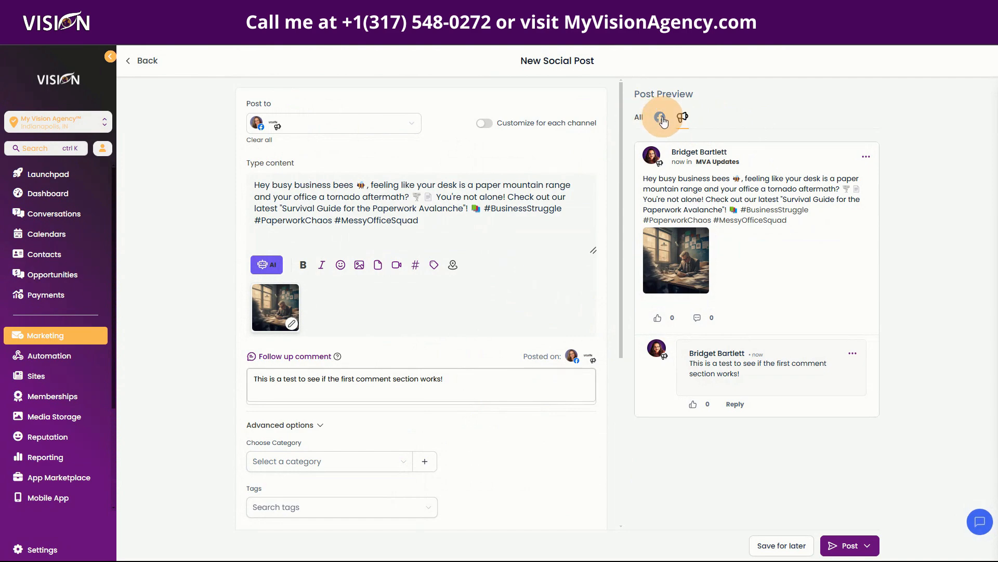
left_click(661, 118)
left_click(640, 117)
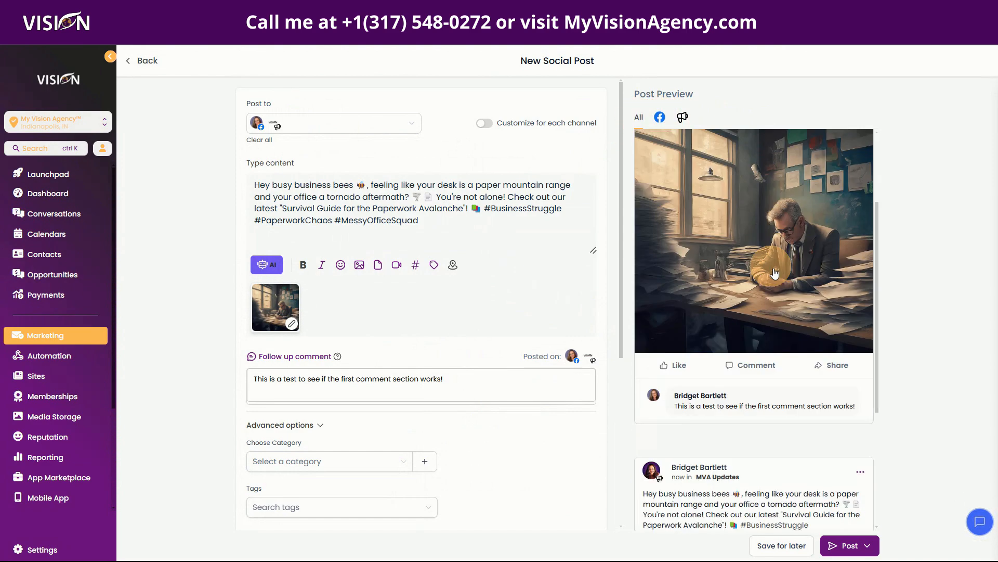
scroll(775, 273, "down", 4)
scroll(798, 340, "up", 6)
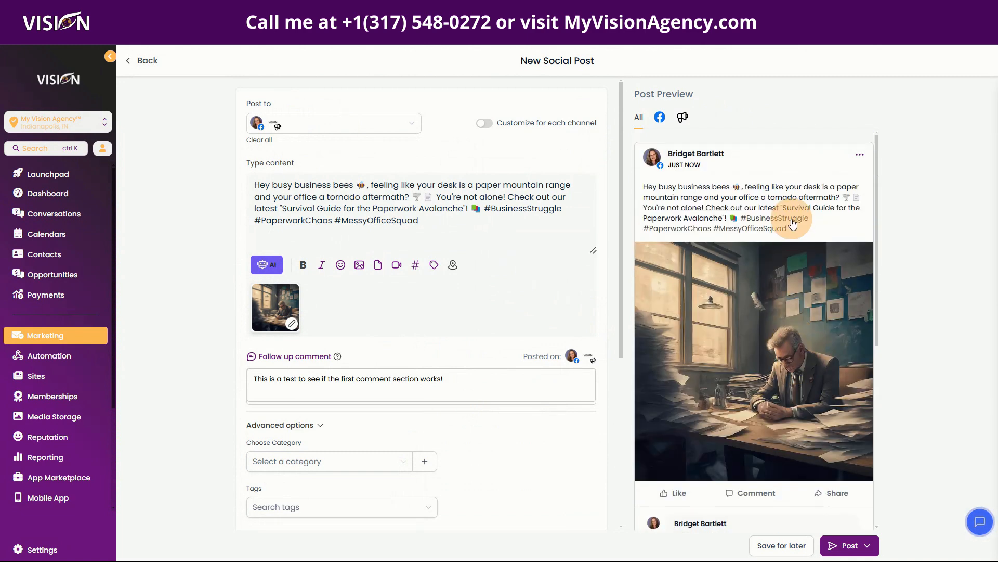
scroll(793, 223, "down", 5)
Step: Remove the Facebook profile from the accounts to post to, keeping only the community channel
left_click(341, 128)
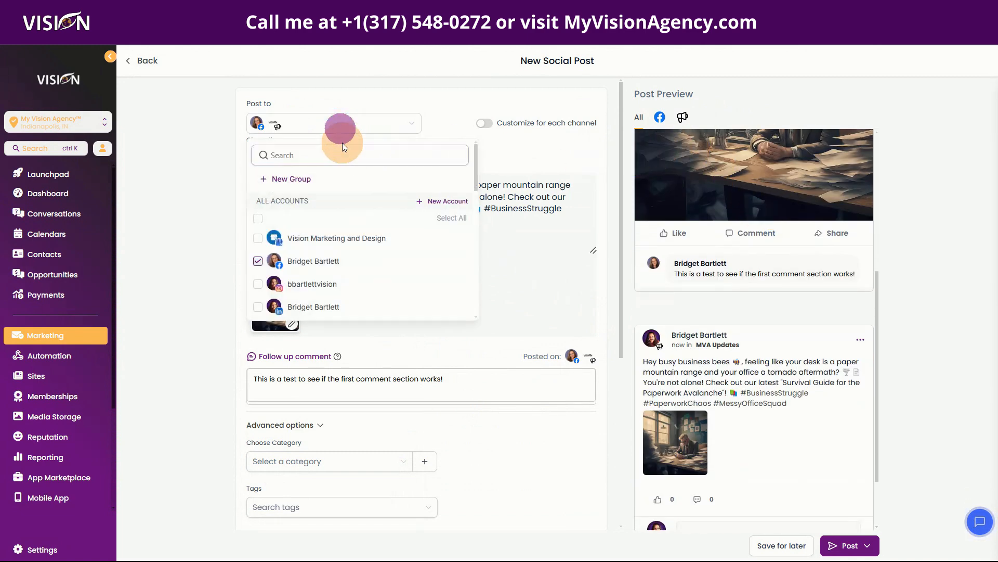
left_click(258, 261)
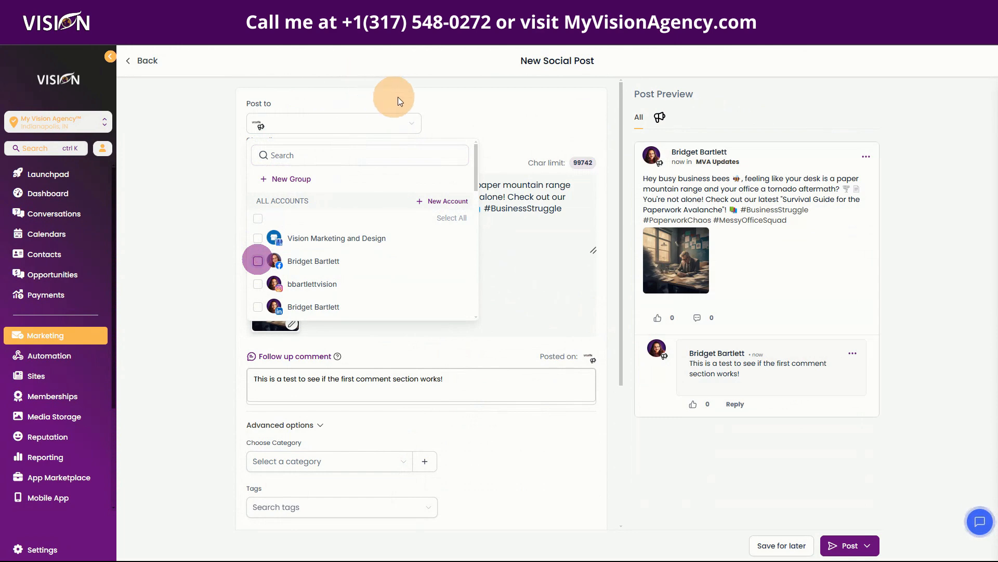
left_click(401, 93)
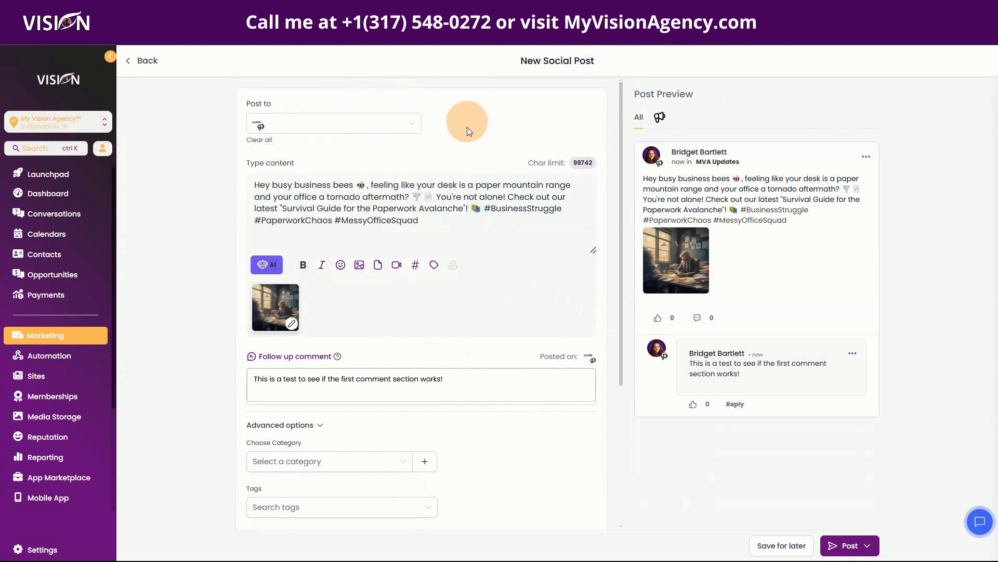
Step: Examine the post's advanced options, checking the available categories and the existing tags
scroll(486, 368, "down", 3)
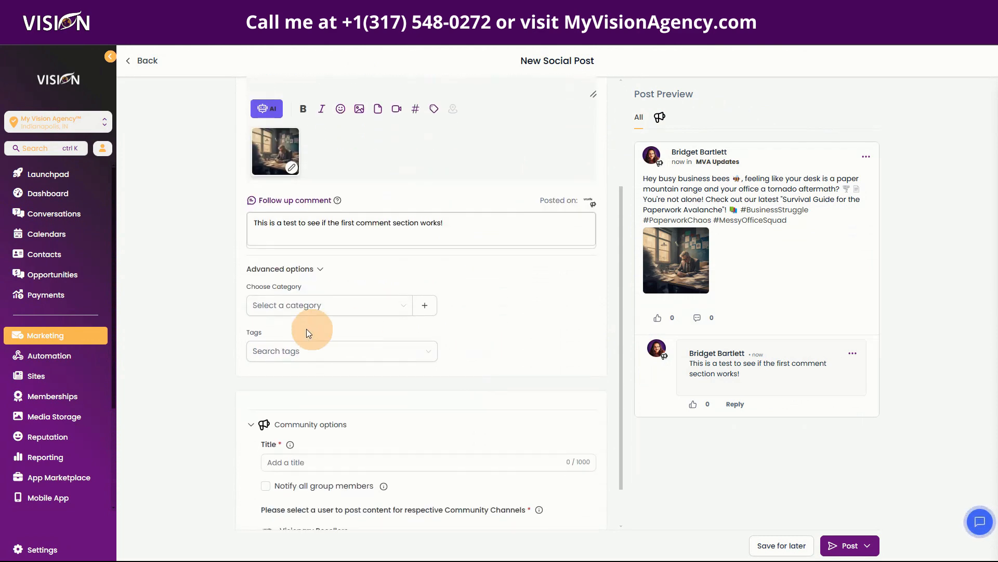
left_click(289, 312)
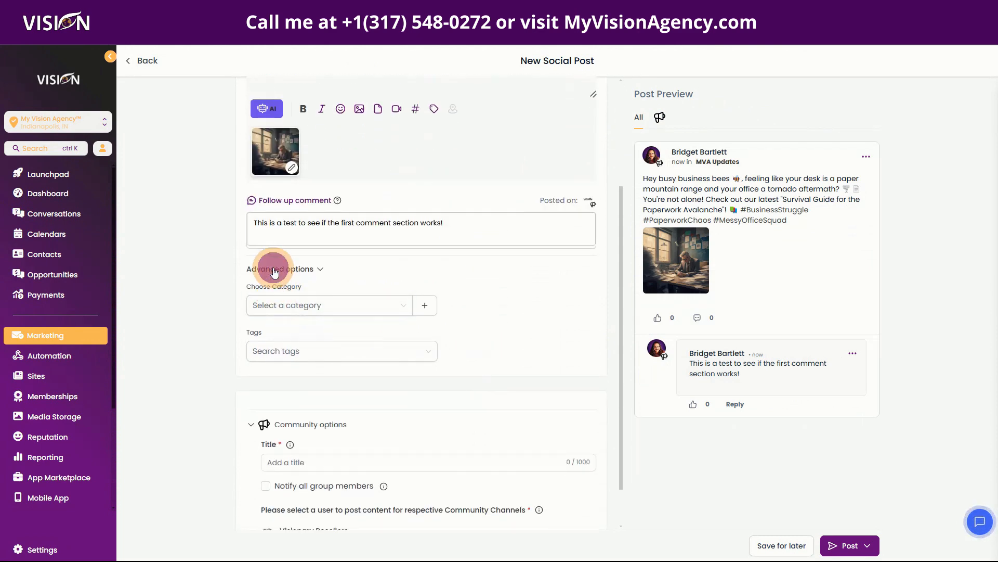
left_click(273, 268)
left_click(307, 309)
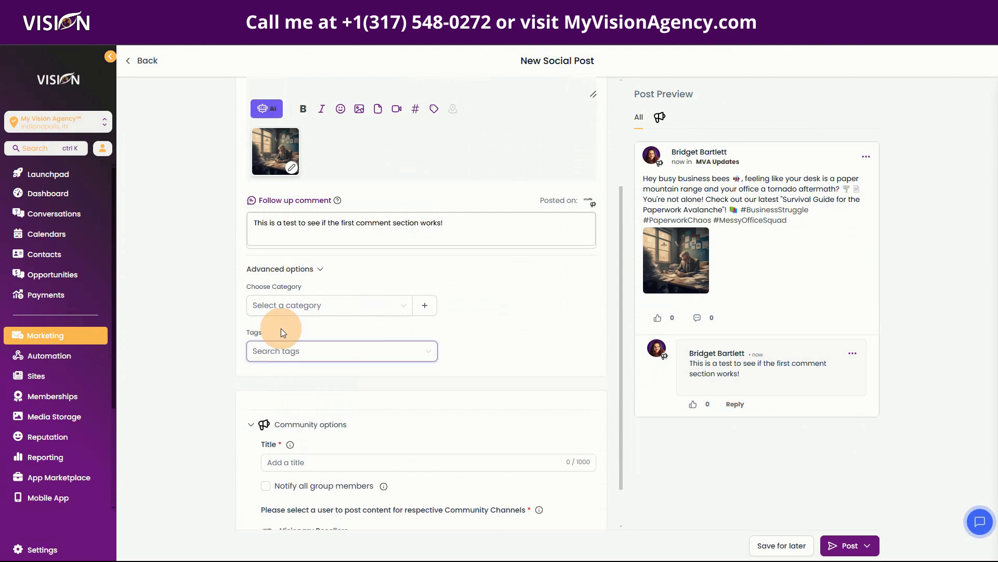
left_click(272, 308)
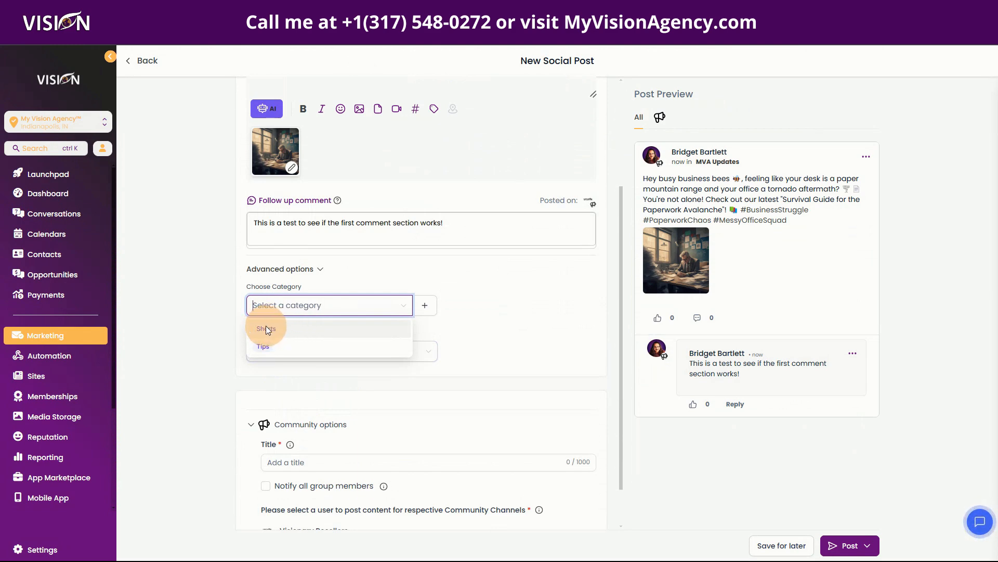
left_click(503, 303)
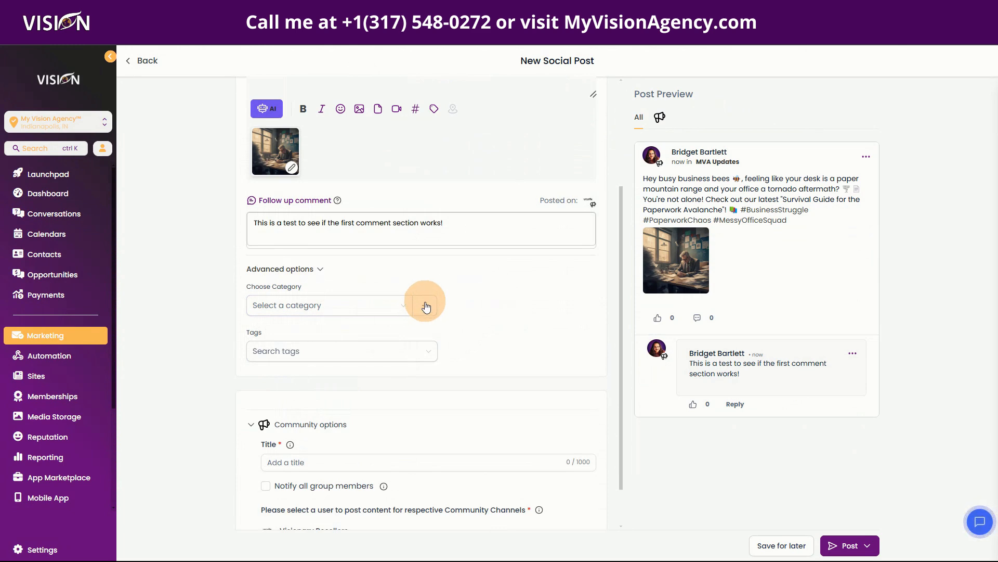
left_click(292, 349)
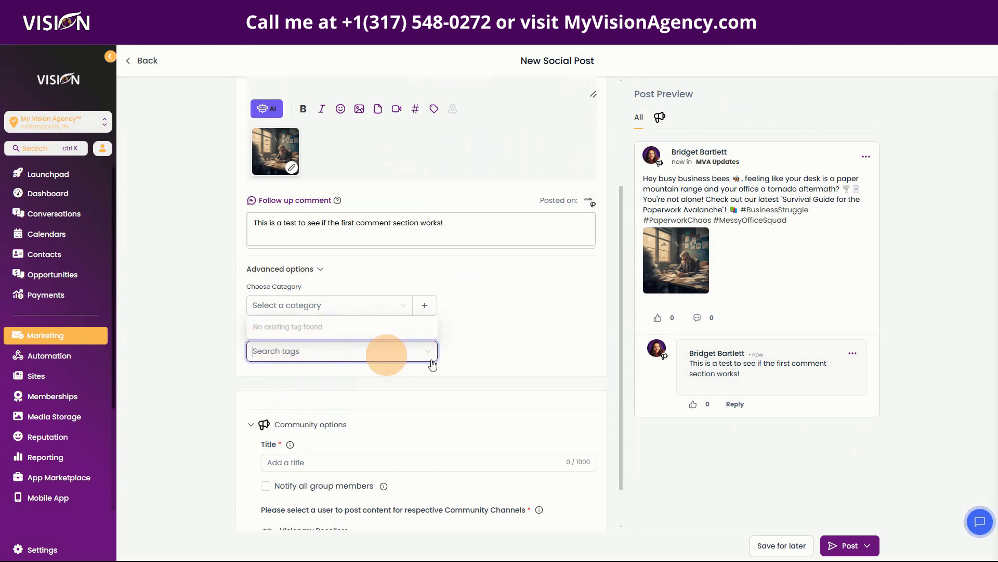
left_click(523, 335)
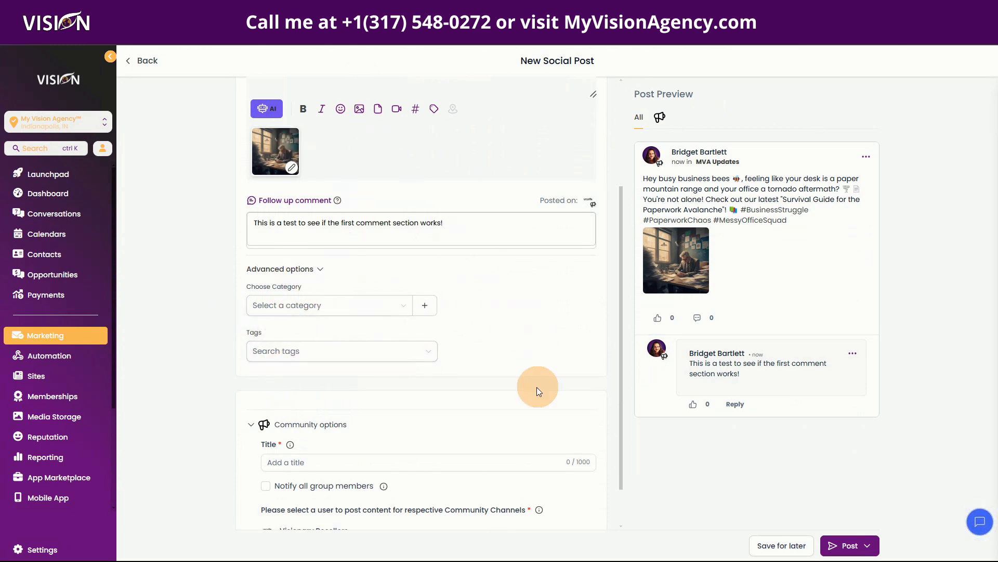
Step: Compare the post's title field under Community options with the title and channel fields in the Visionary Resellers community's own post composer
scroll(435, 392, "down", 1)
left_click(314, 412)
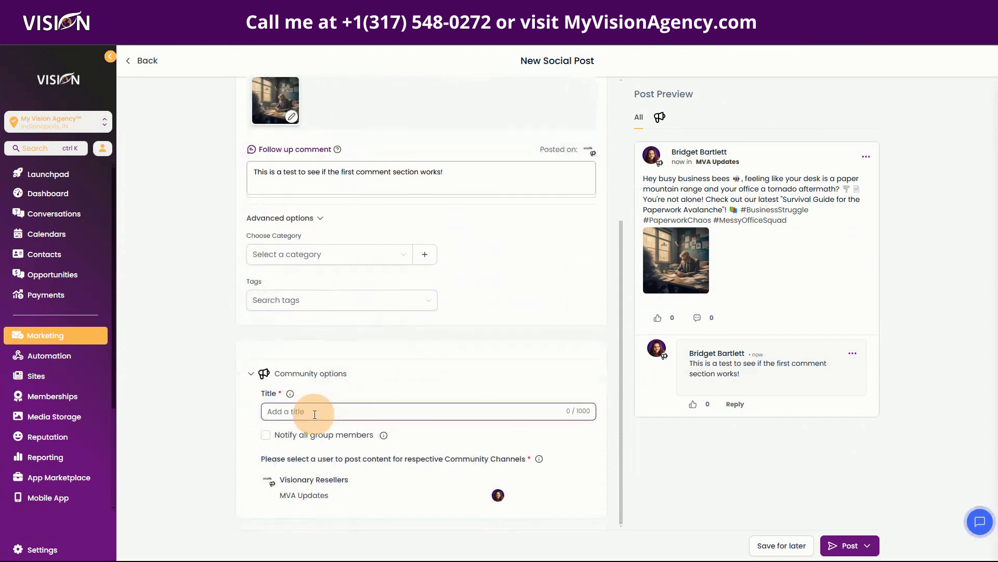
left_click(317, 414)
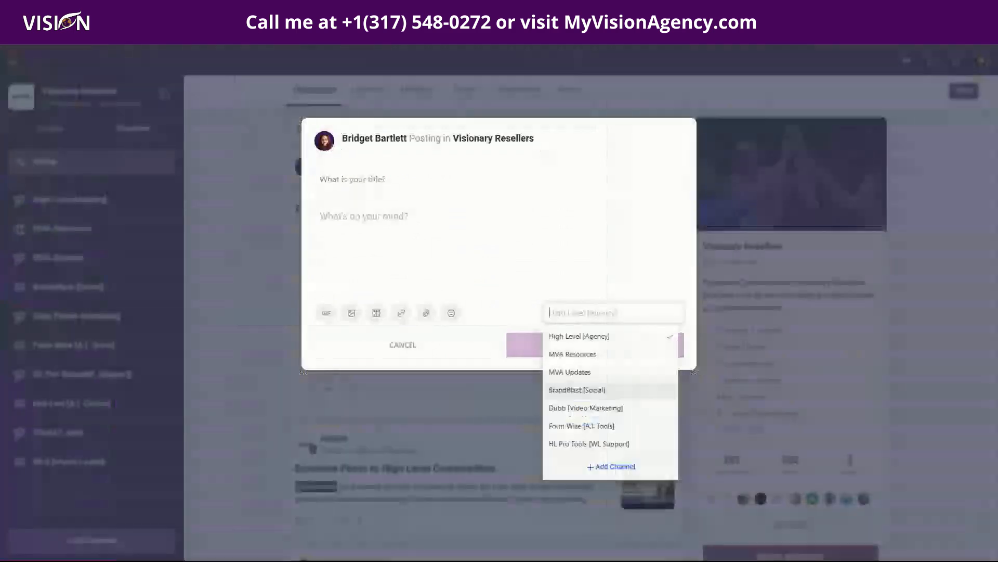
left_click(308, 140)
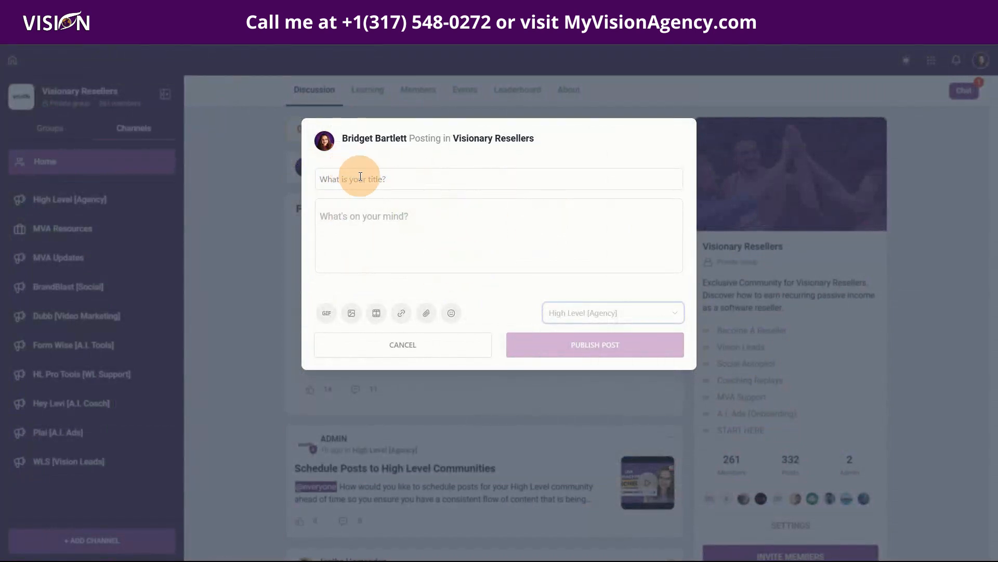
left_click(329, 179)
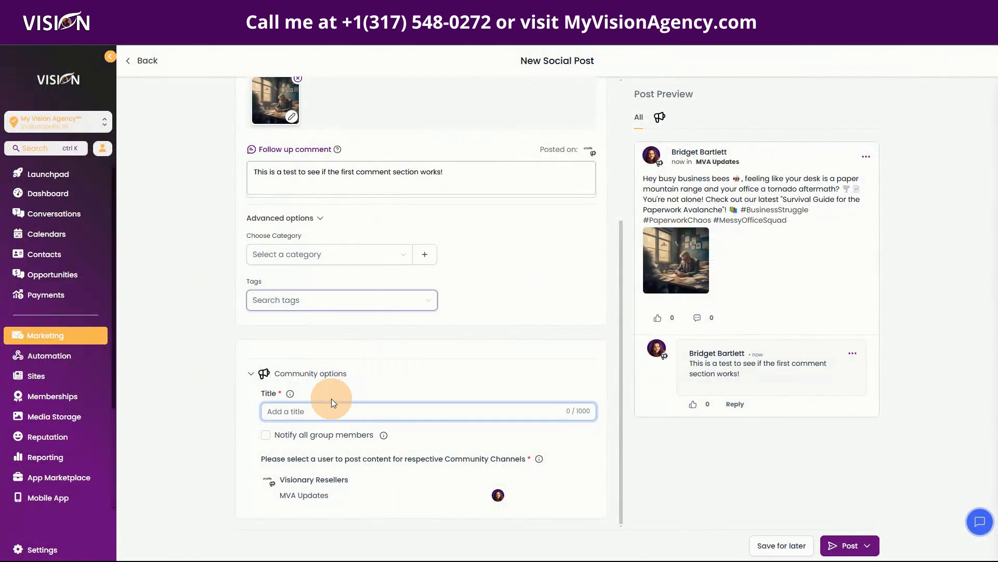
Step: Give the community post the title "This is the title"
type("T")
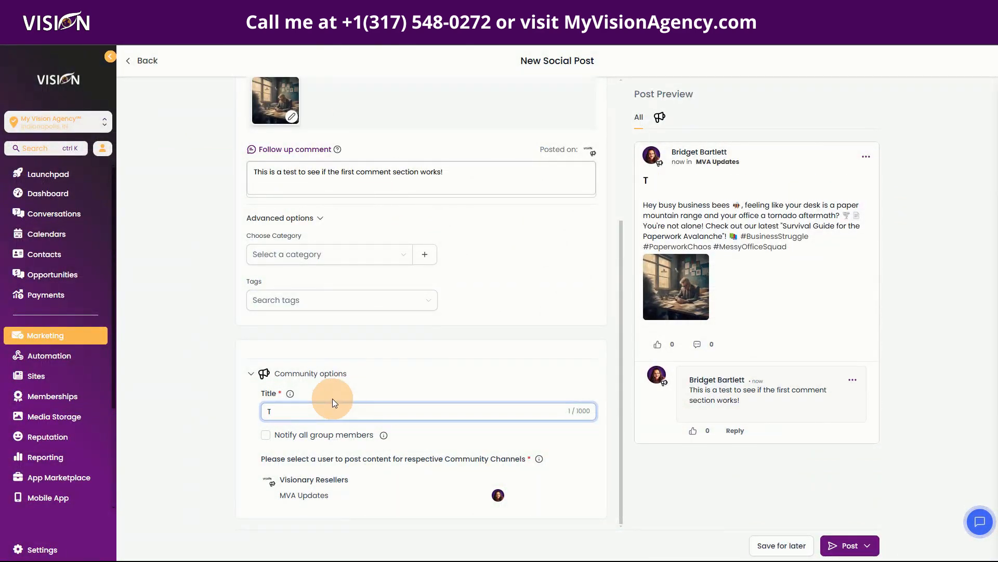
type("his was pos5te")
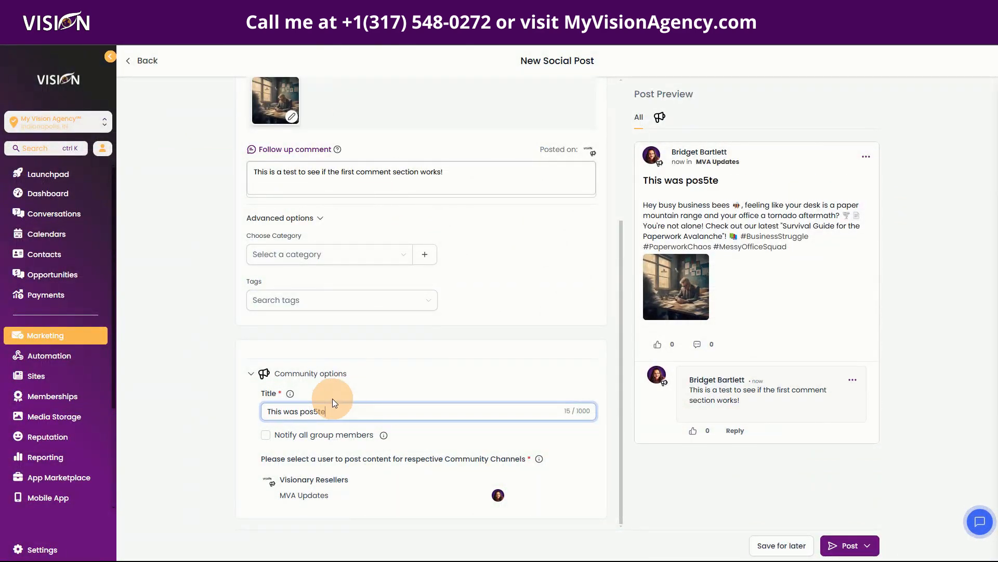
key("BackSpace")
key("BackSpace")
key("BackSpace")
key("BackSpace")
key("BackSpace")
key("BackSpace")
key("BackSpace")
key("BackSpace")
key("BackSpace")
key("BackSpace")
type("is the title")
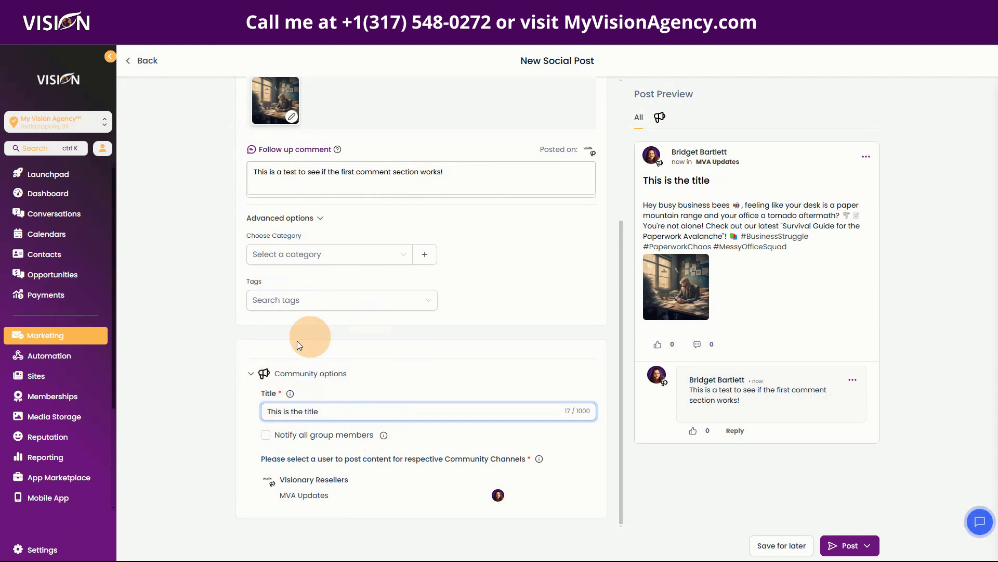
Step: Review the post's text, follow up comment and title against the post preview
scroll(468, 260, "up", 3)
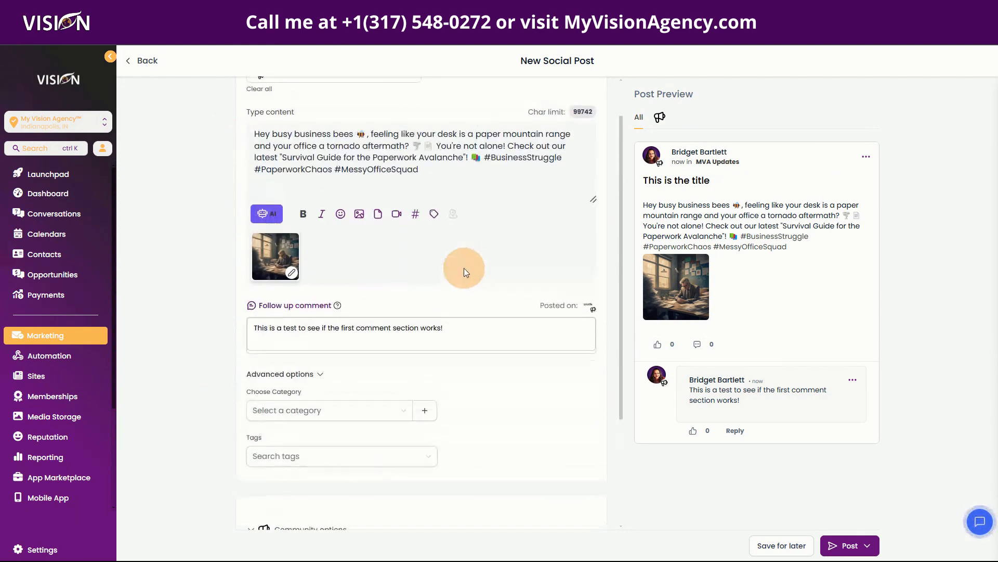
left_click_drag(258, 134, 462, 186)
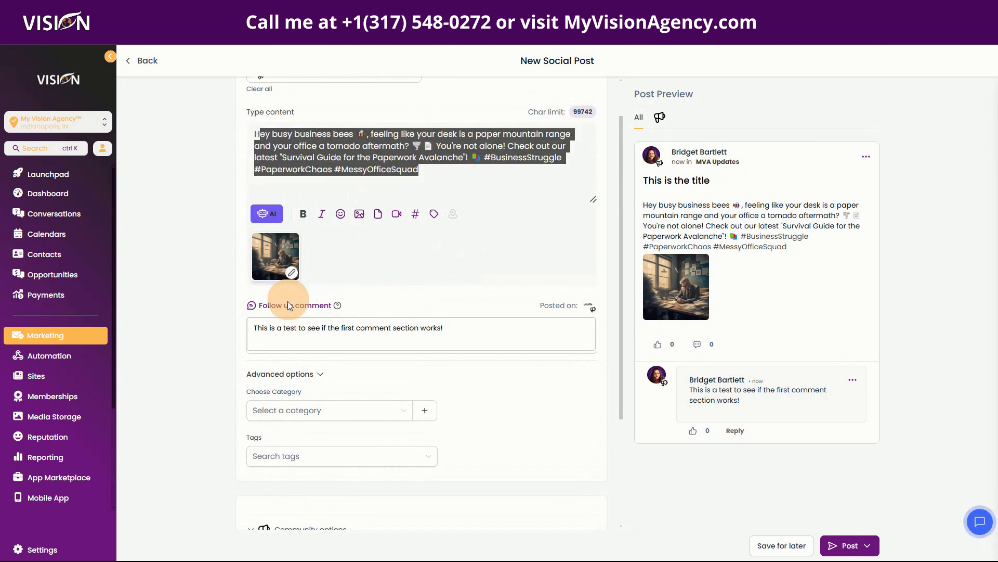
left_click_drag(245, 328, 495, 330)
scroll(451, 413, "down", 2)
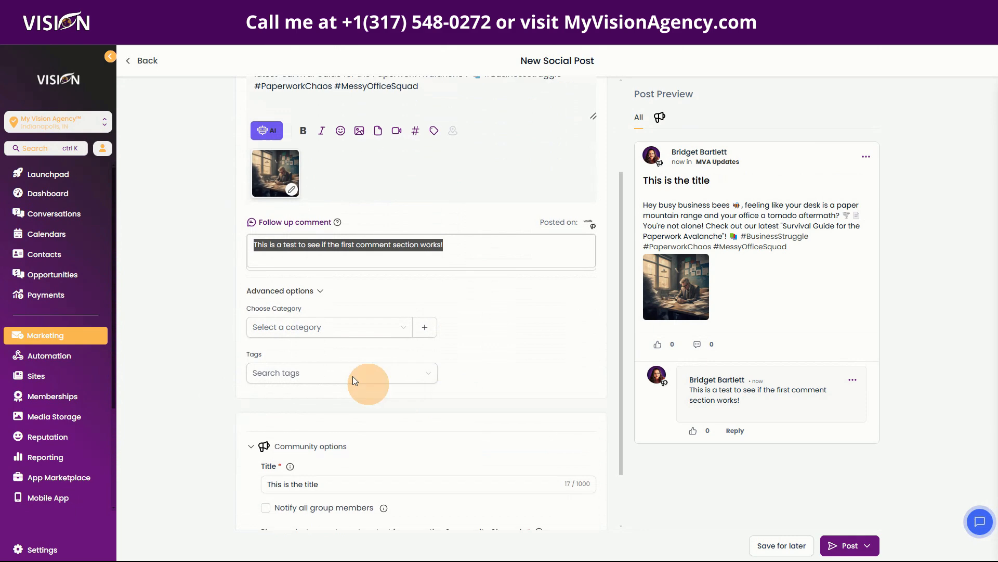
left_click(333, 462)
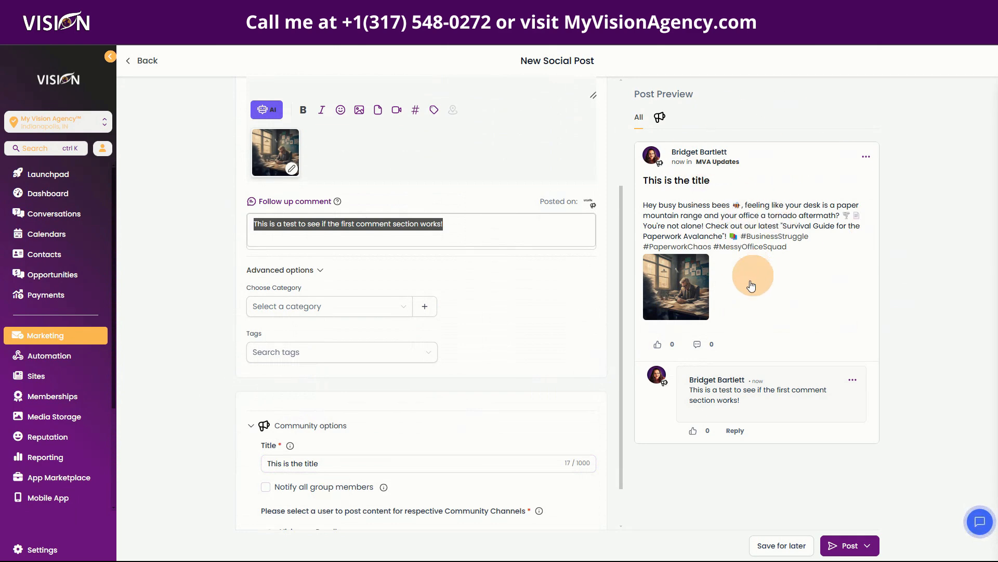
Step: Turn on notifying all group members, check the form and preview, and turn the notification off again
scroll(333, 472, "down", 1)
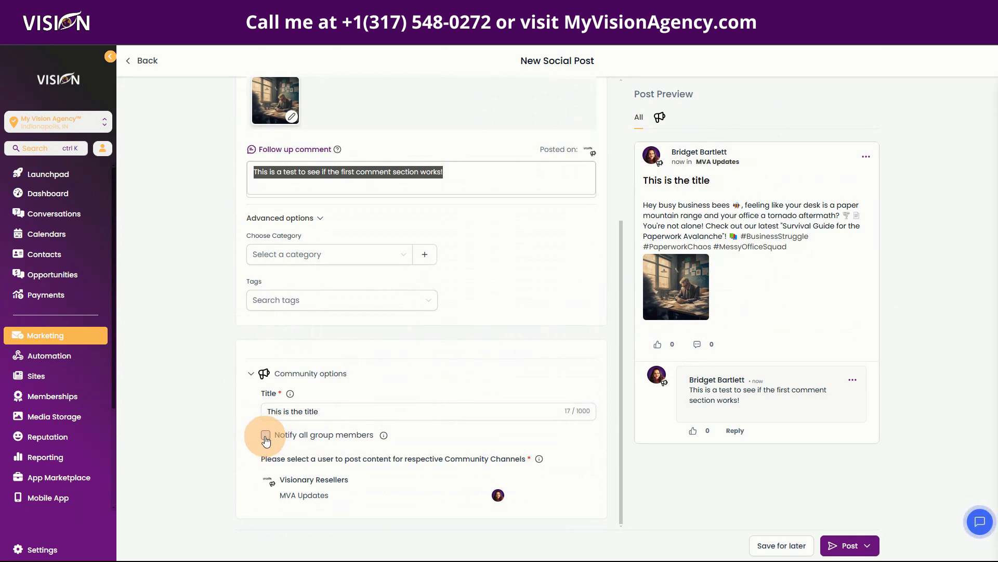
left_click(269, 441)
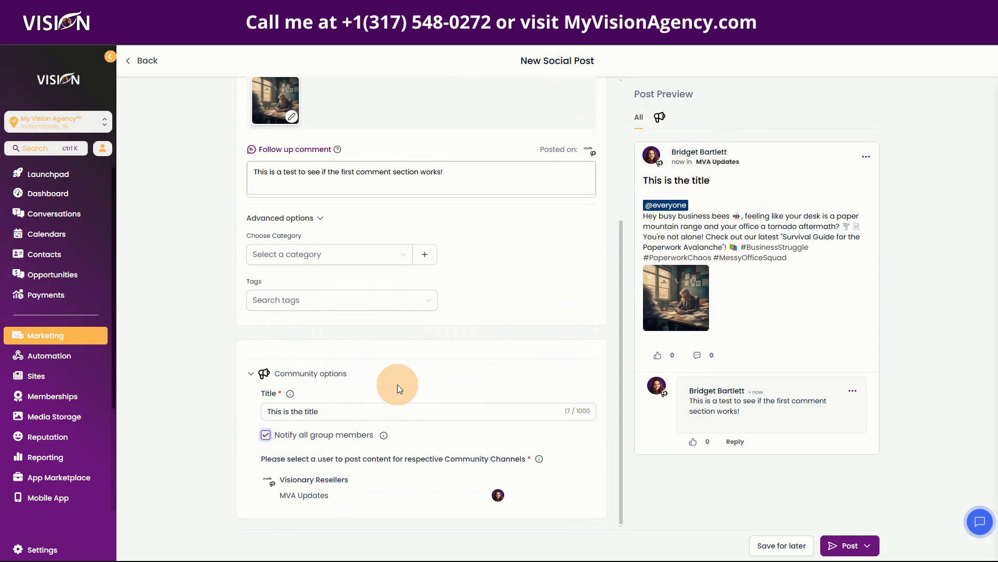
scroll(375, 260, "up", 4)
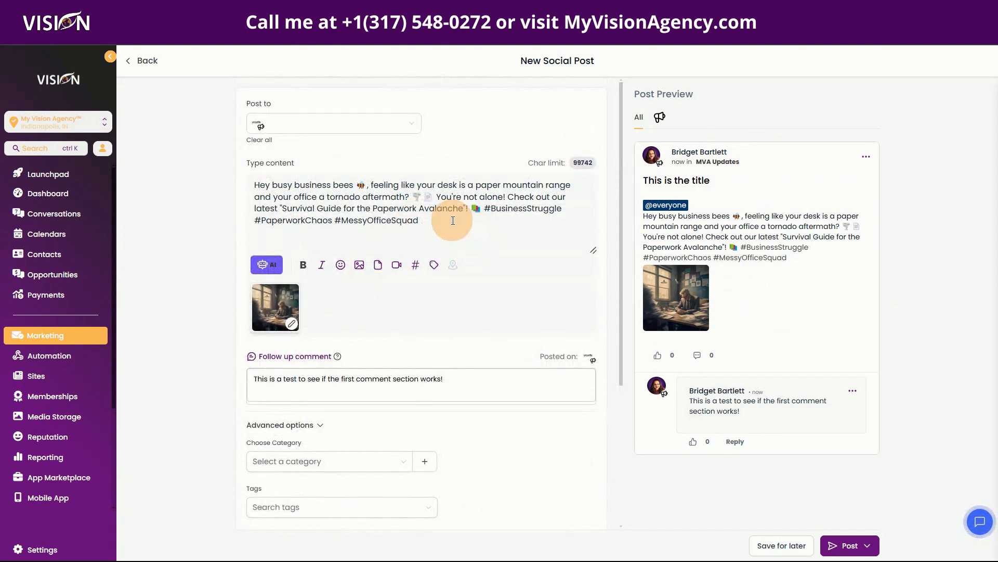
scroll(486, 403, "down", 3)
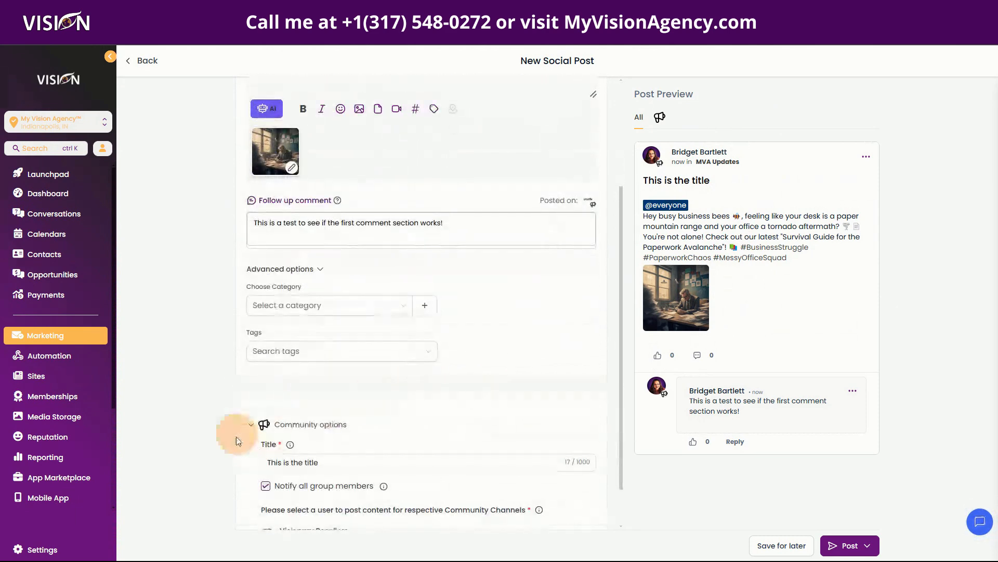
scroll(275, 431, "down", 1)
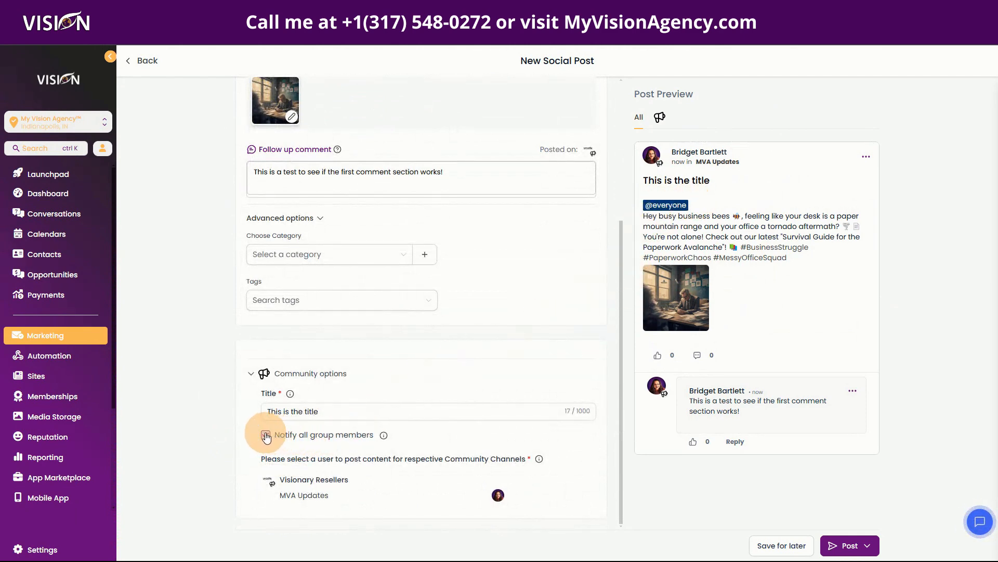
left_click(265, 435)
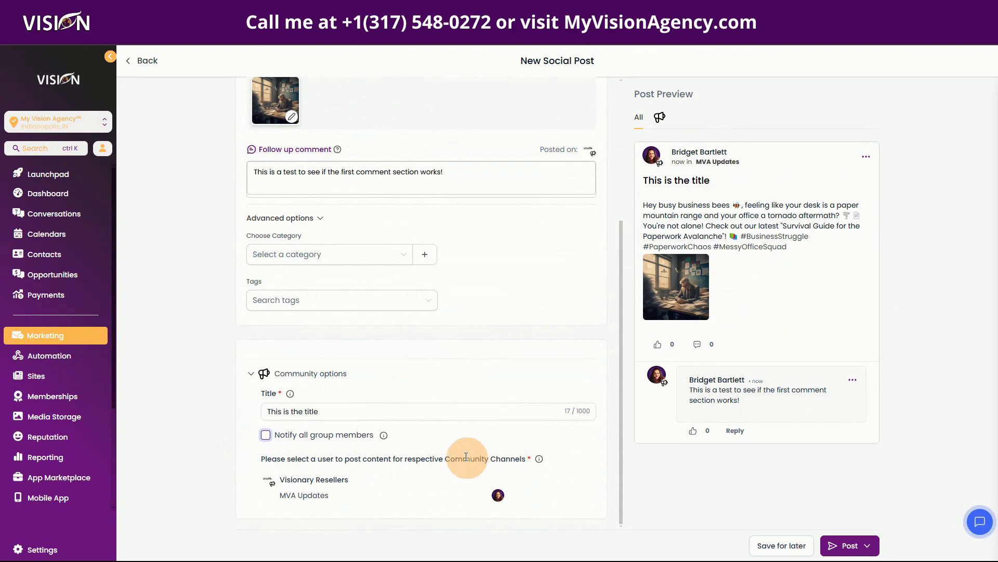
Step: Publish the post immediately to the MVA Updates channel
left_click(259, 458)
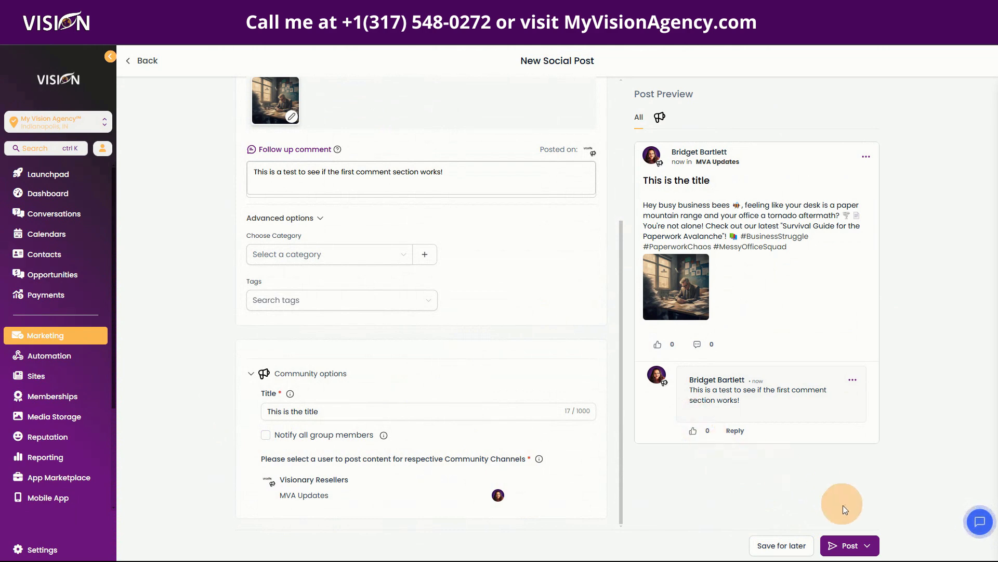
left_click(867, 545)
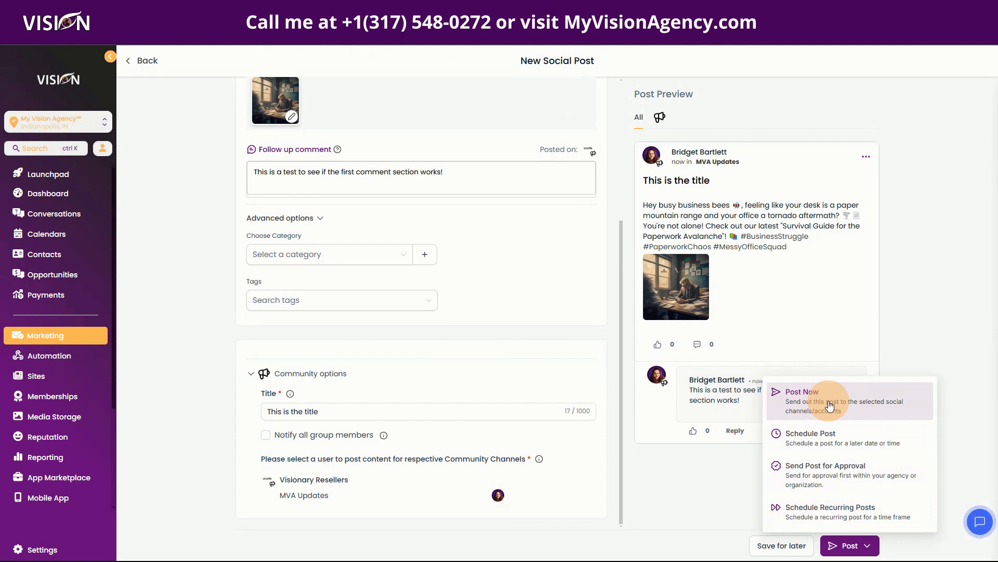
left_click(829, 406)
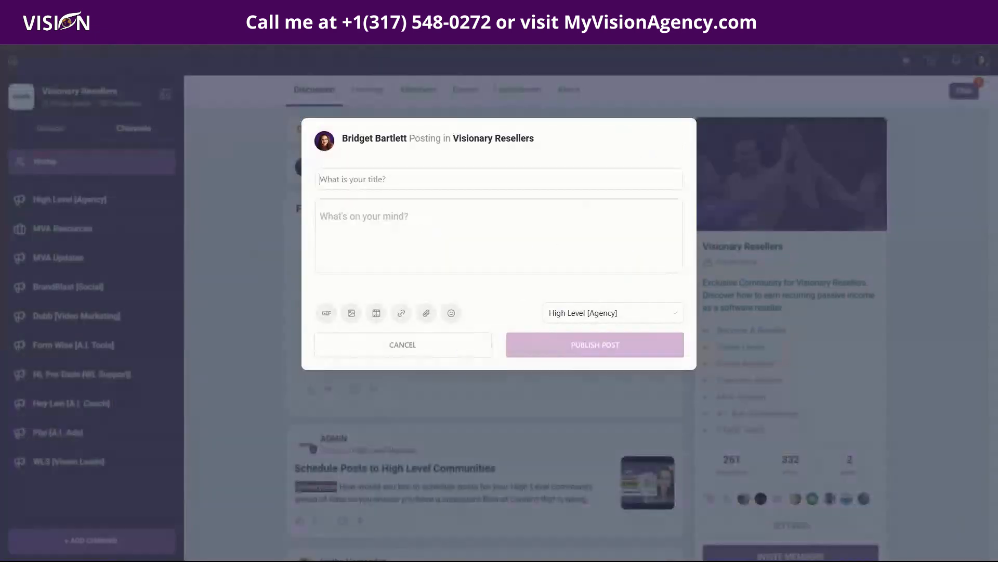
Step: Switch to the Visionary Resellers community and check the title, text and first comment of the new post in the MVA Updates channel
left_click(252, 163)
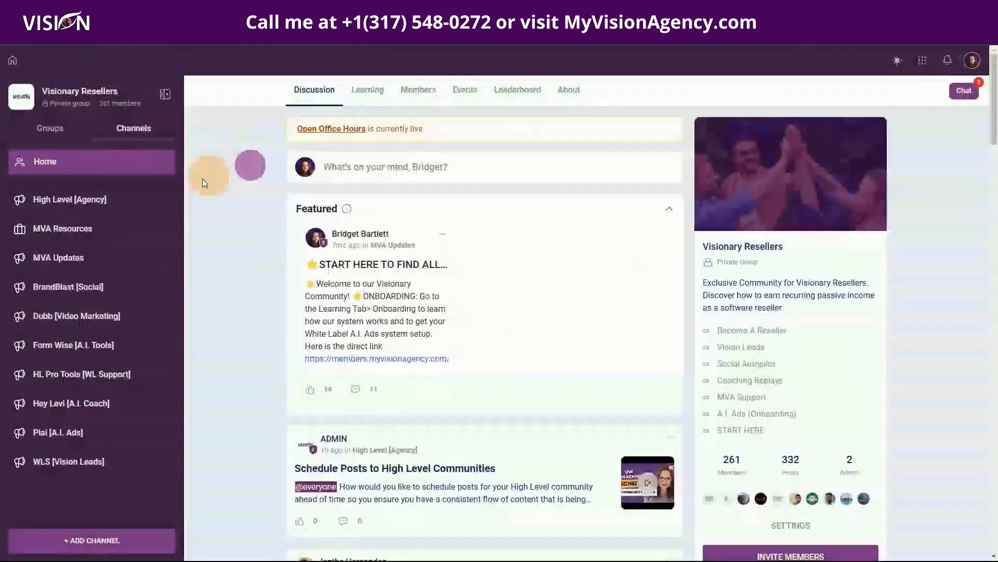
left_click(70, 258)
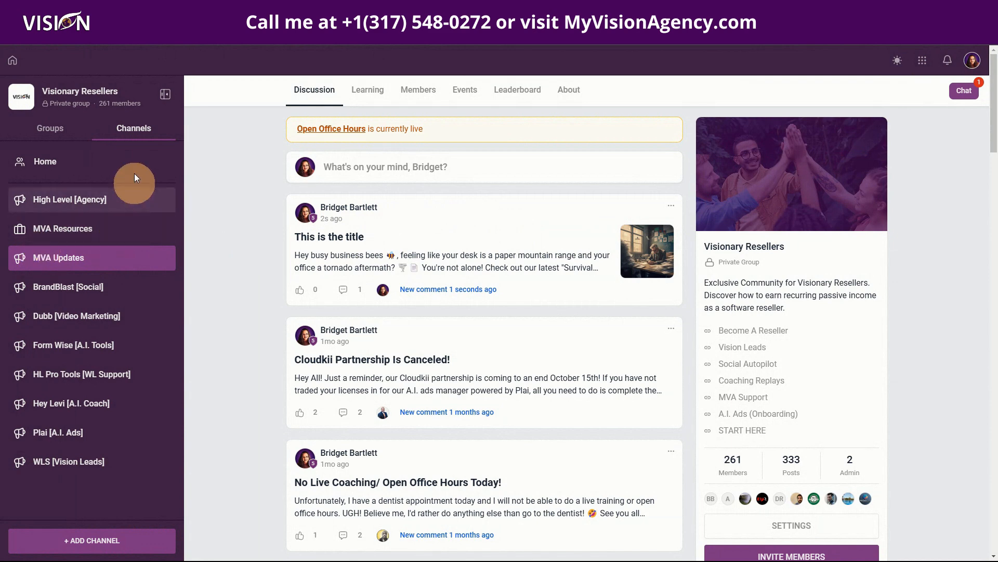
left_click(478, 240)
left_click_drag(306, 128, 375, 128)
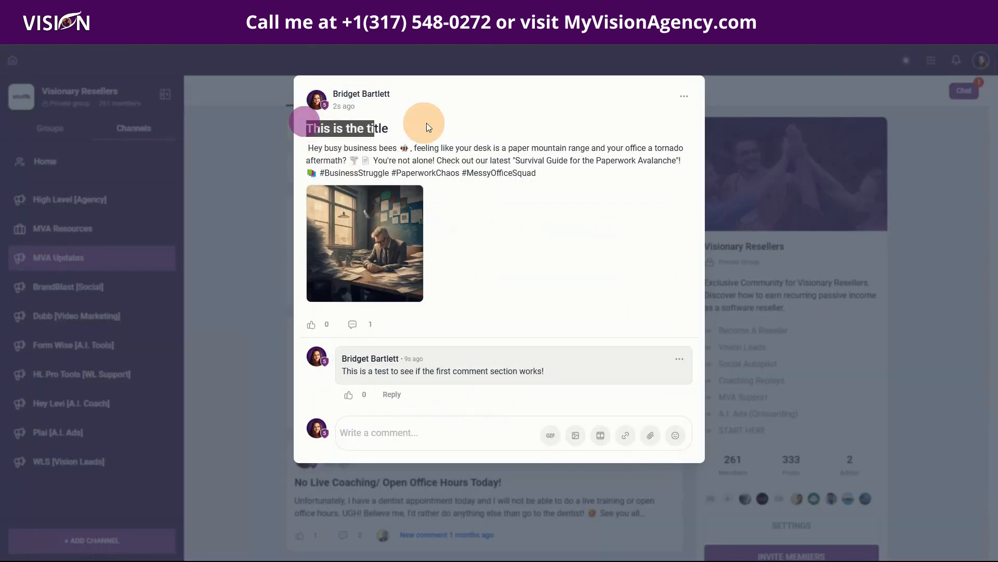
left_click_drag(307, 148, 536, 182)
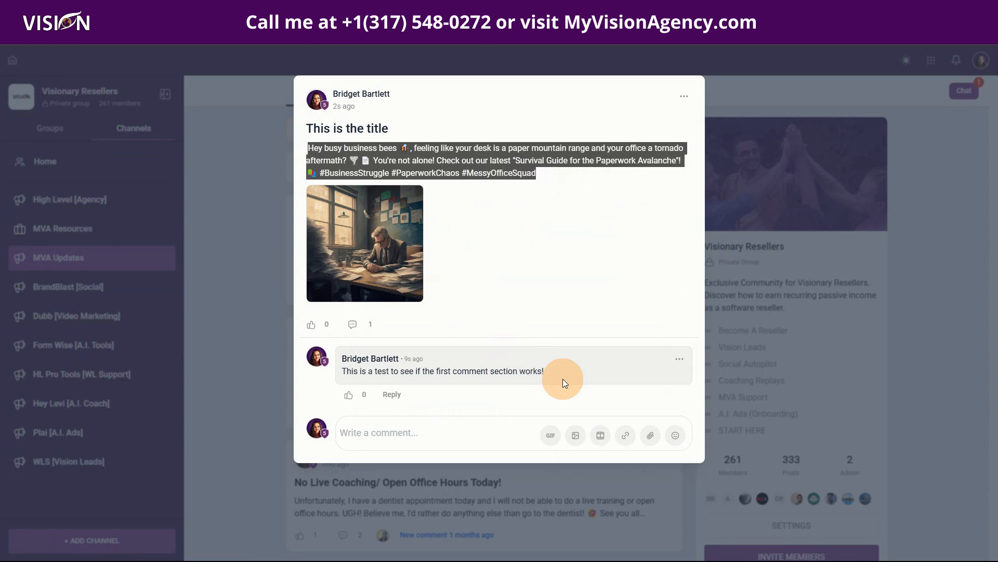
triple_click(500, 368)
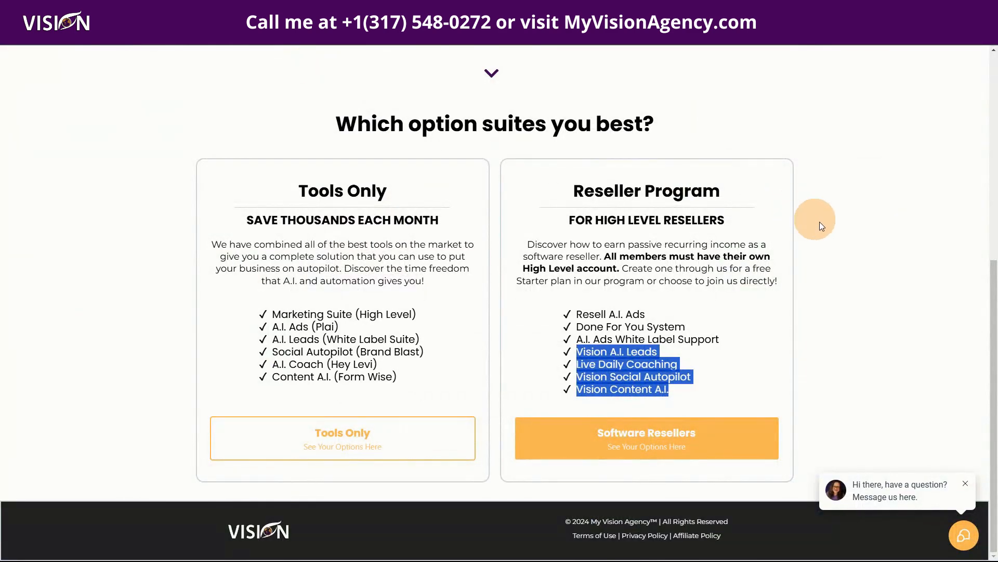
Step: Review the Tools Only and Reseller Program offers on the My Vision Agency website
scroll(820, 223, "up", 4)
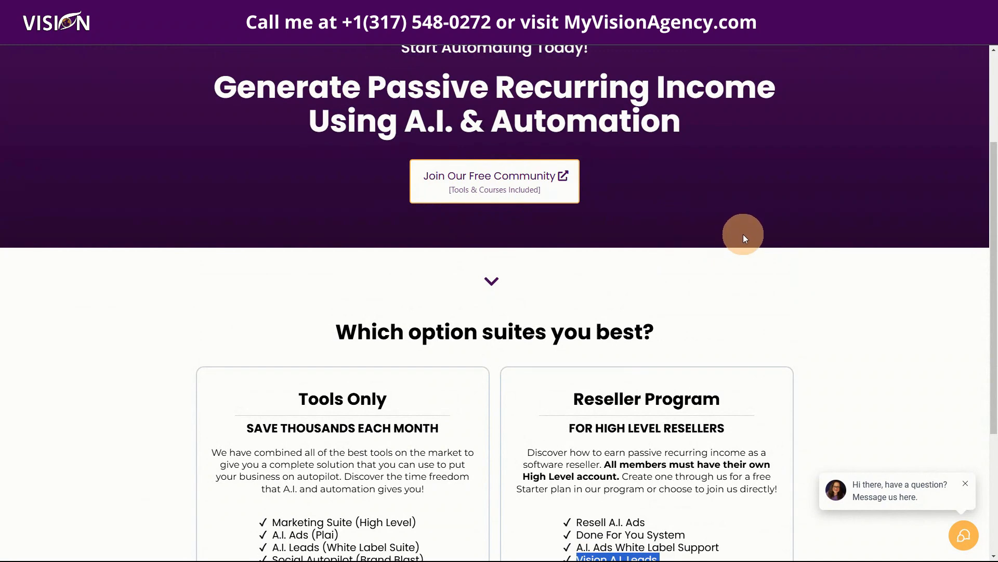
scroll(840, 311, "down", 4)
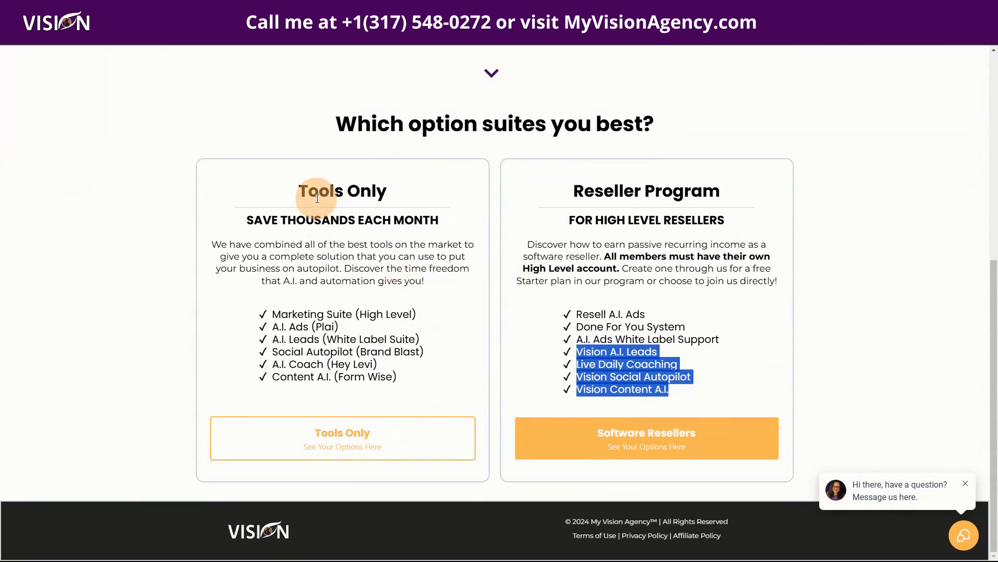
left_click_drag(360, 314, 412, 314)
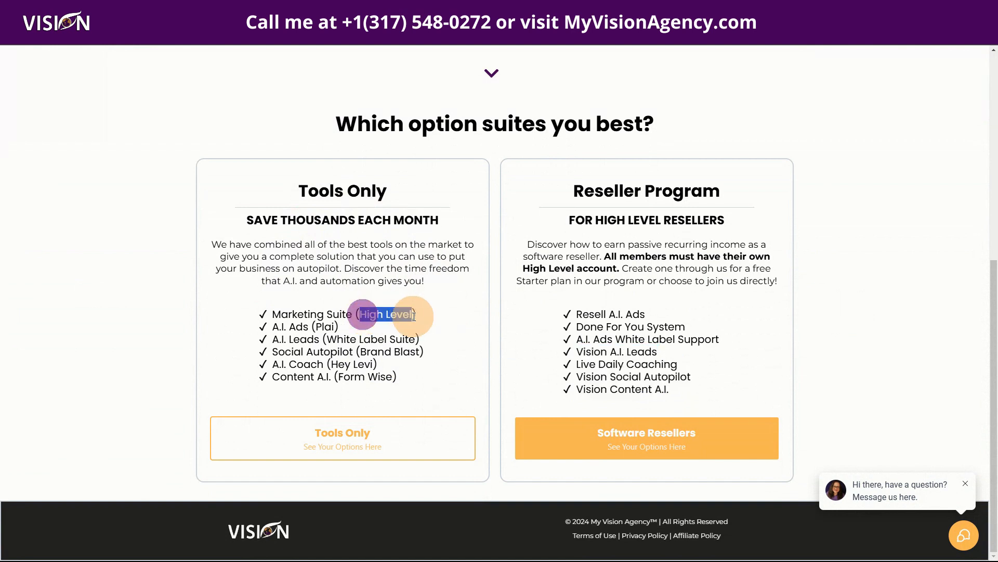